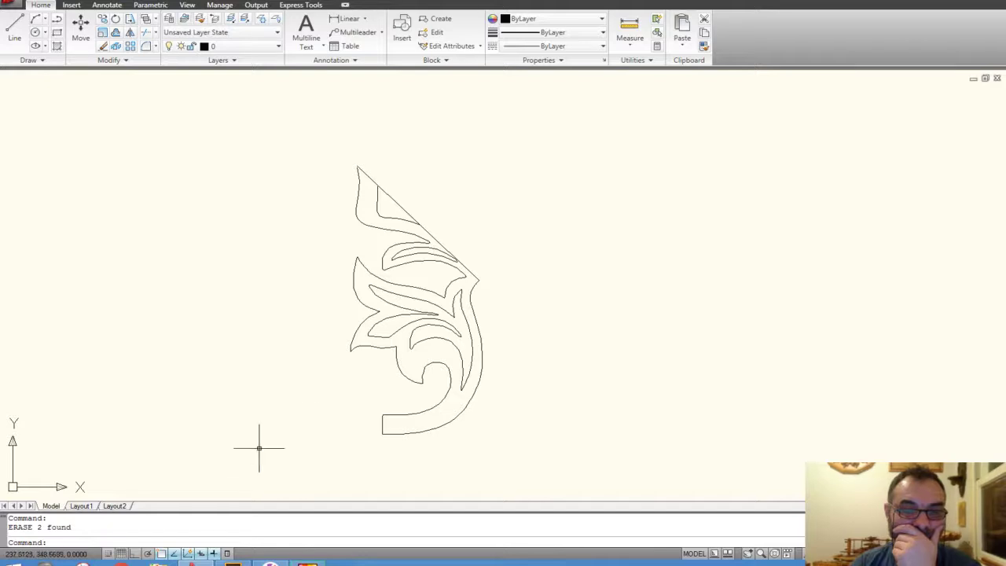
- Extend the upper-left leaf's short inner vertical line to the diagonal edge
scroll(462, 316, down, 2)
middle_drag(478, 317, 573, 297)
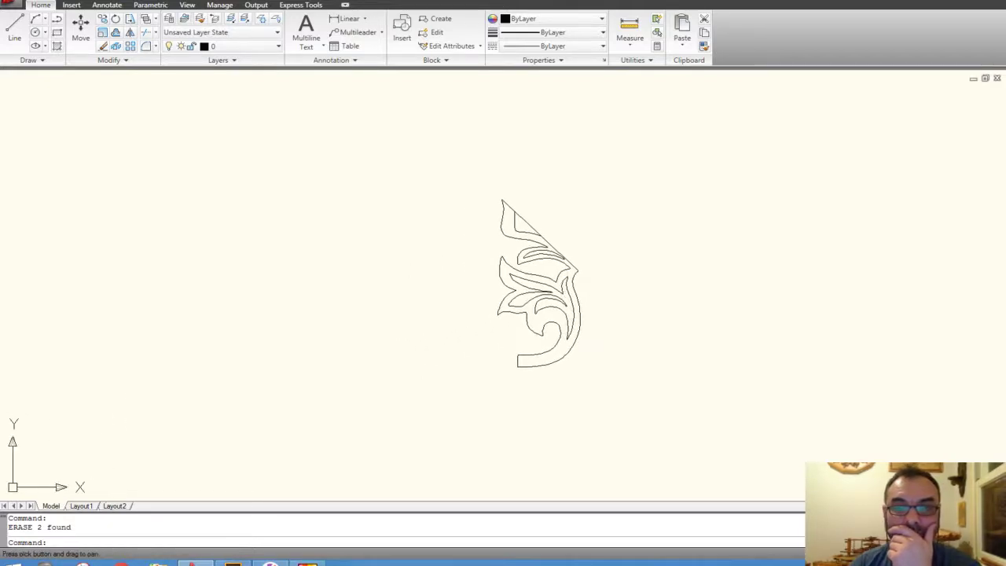
scroll(547, 228, up, 3)
scroll(491, 218, up, 3)
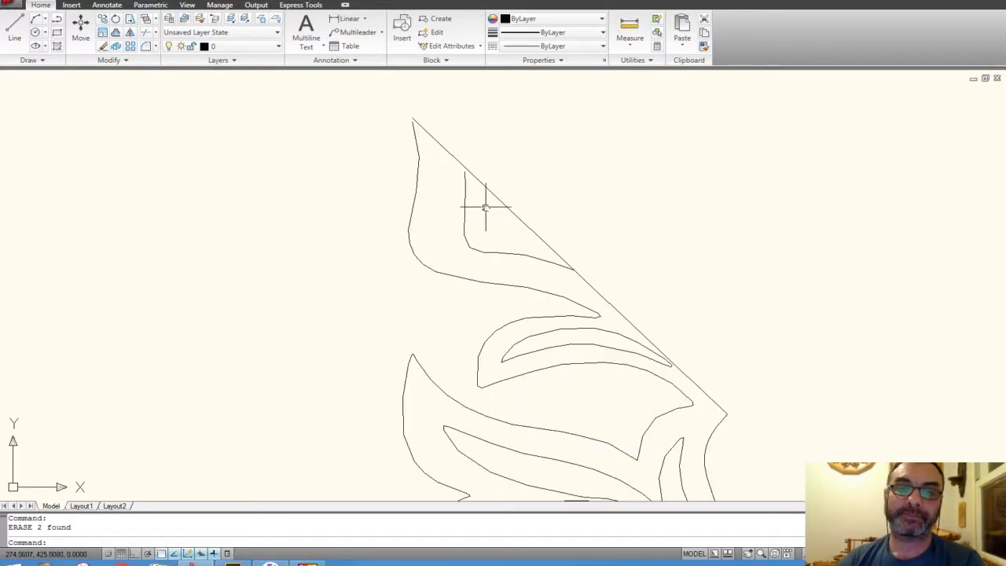
middle_drag(485, 207, 483, 233)
text(ex)
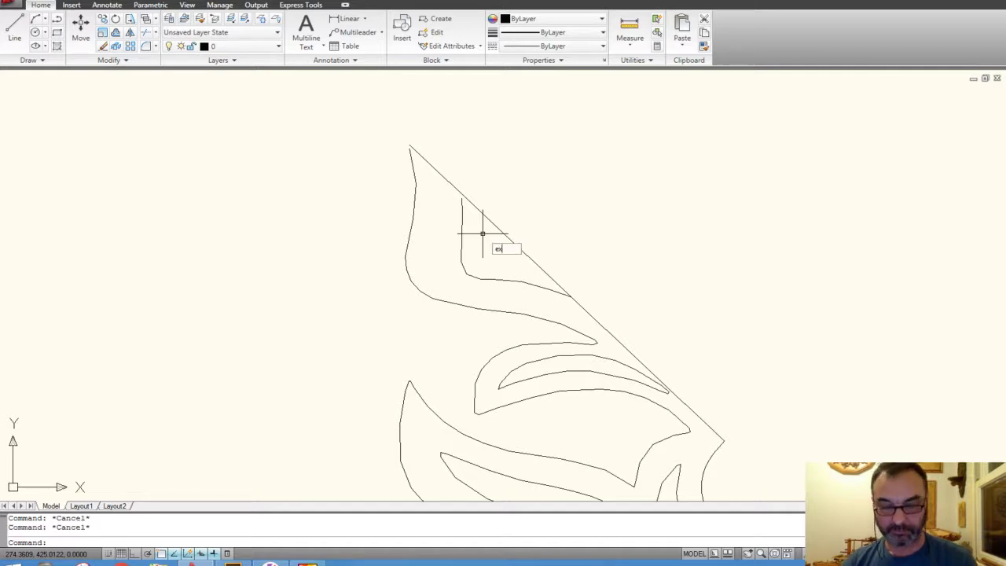
key(Return)
key(Return)
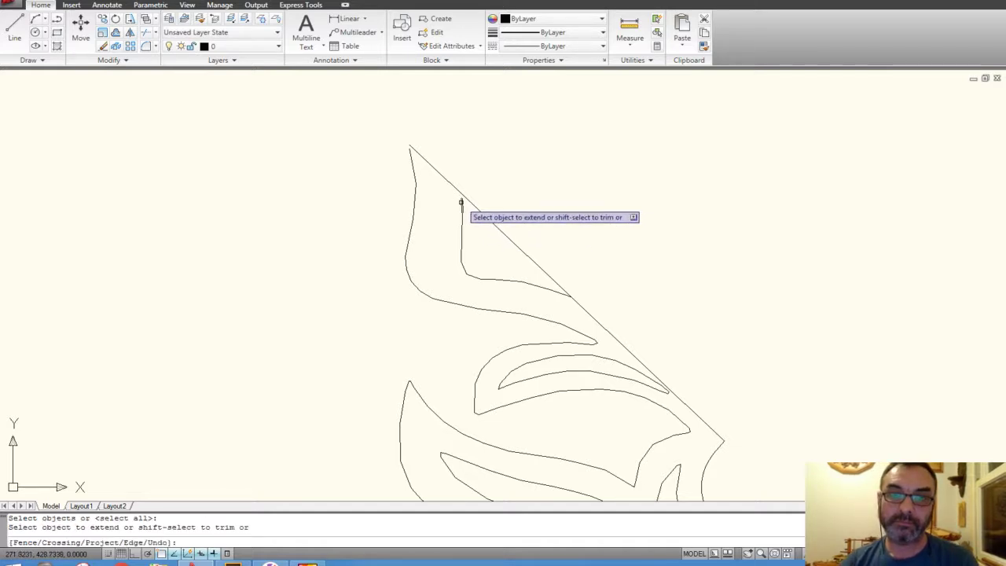
scroll(462, 202, up, 3)
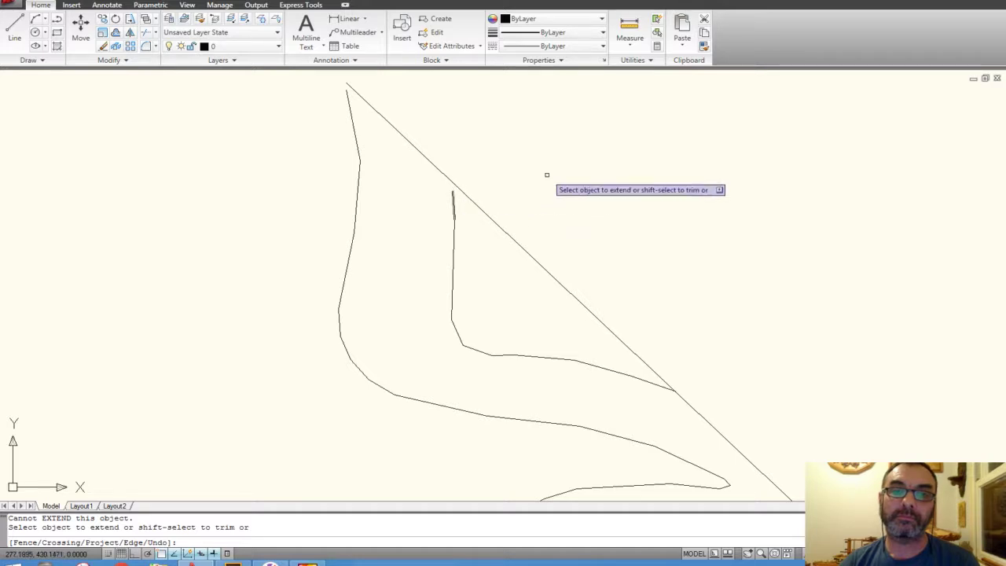
scroll(419, 134, down, 1)
middle_drag(422, 134, 440, 175)
scroll(451, 212, up, 2)
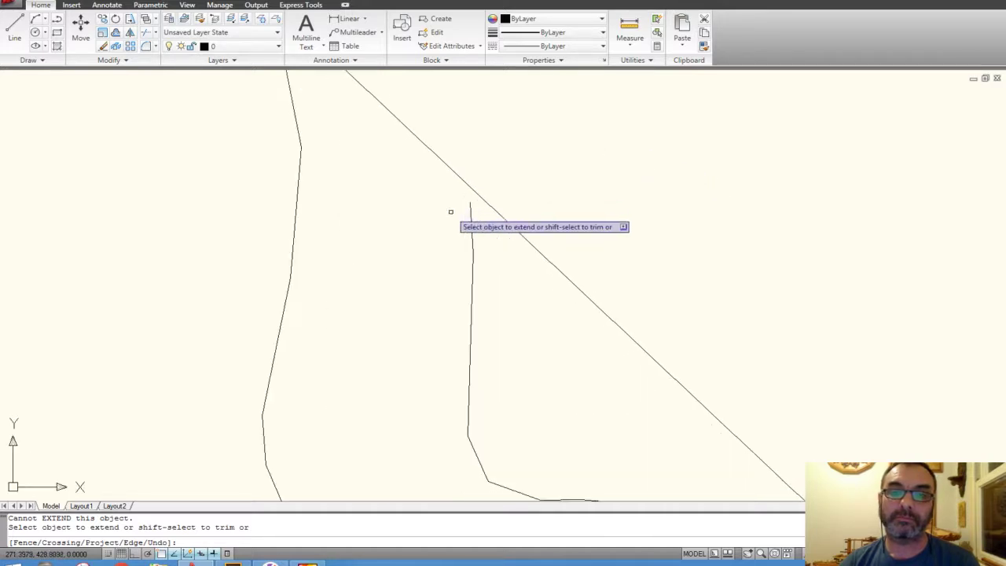
click(469, 208)
key(Escape)
- Erase the short stray wavy segment near the diagonal edge
click(469, 210)
click(470, 203)
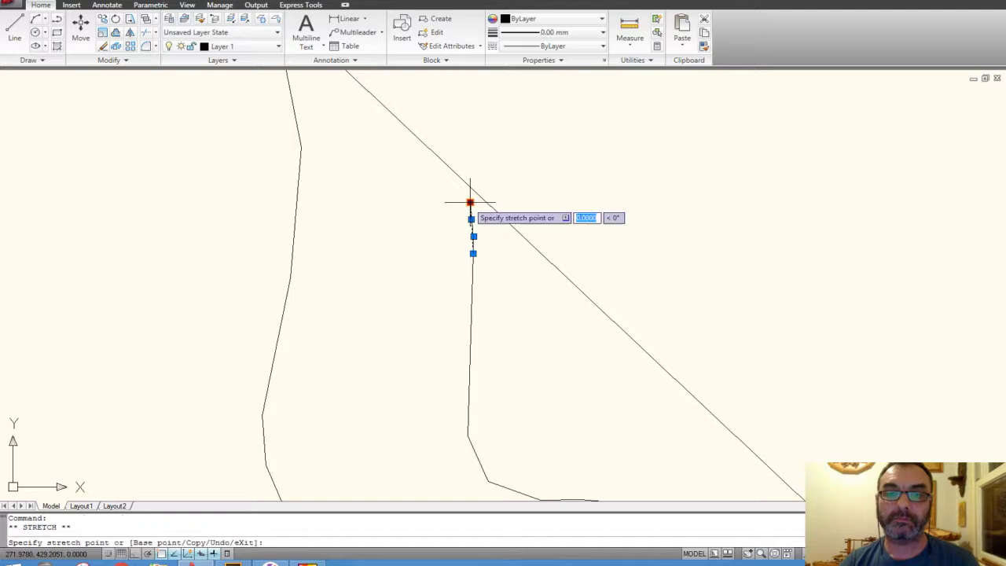
key(Escape)
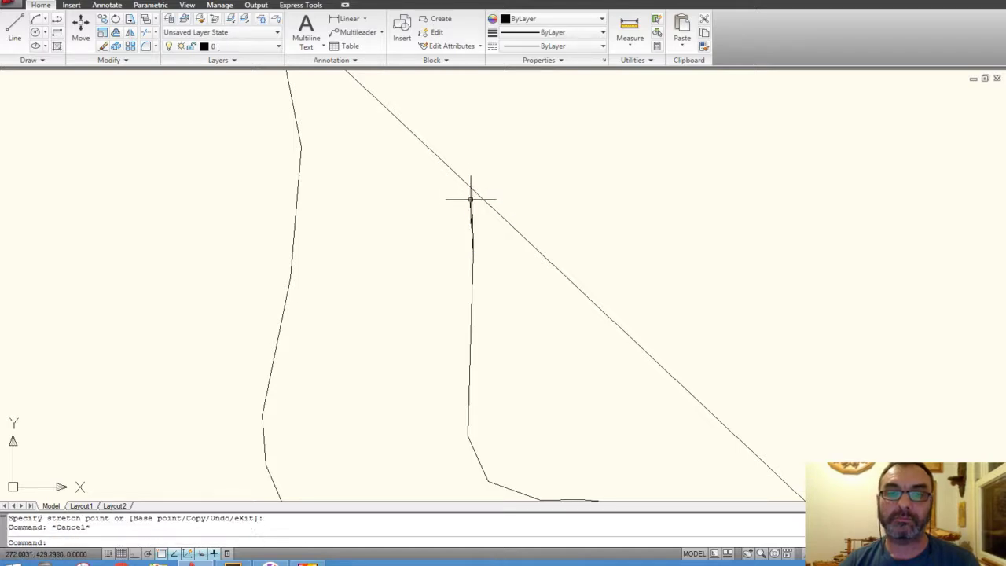
scroll(468, 205, up, 2)
click(473, 194)
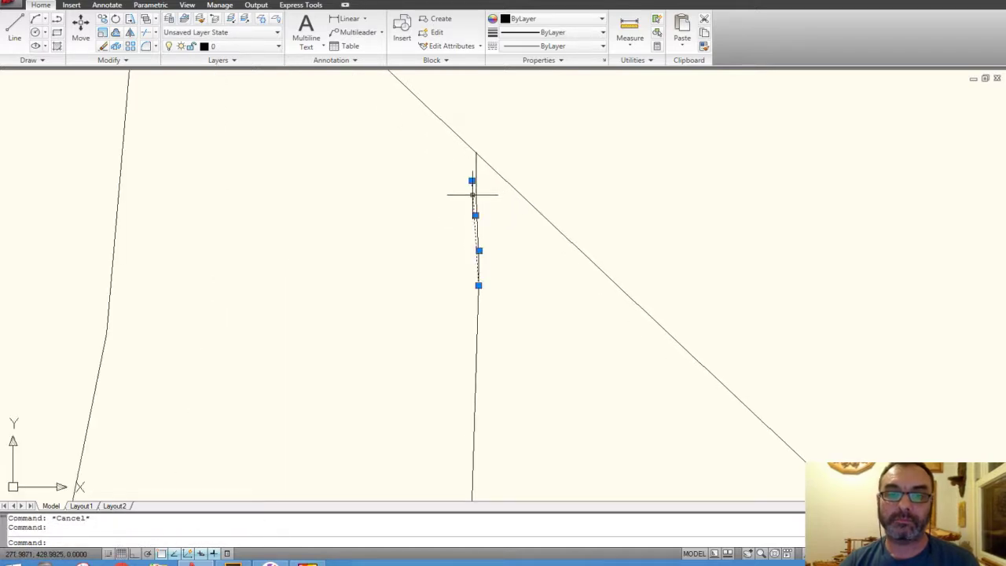
text(e)
key(Return)
- Stretch the leaf's left curve so its top end meets the diagonal's tip
scroll(474, 200, down, 2)
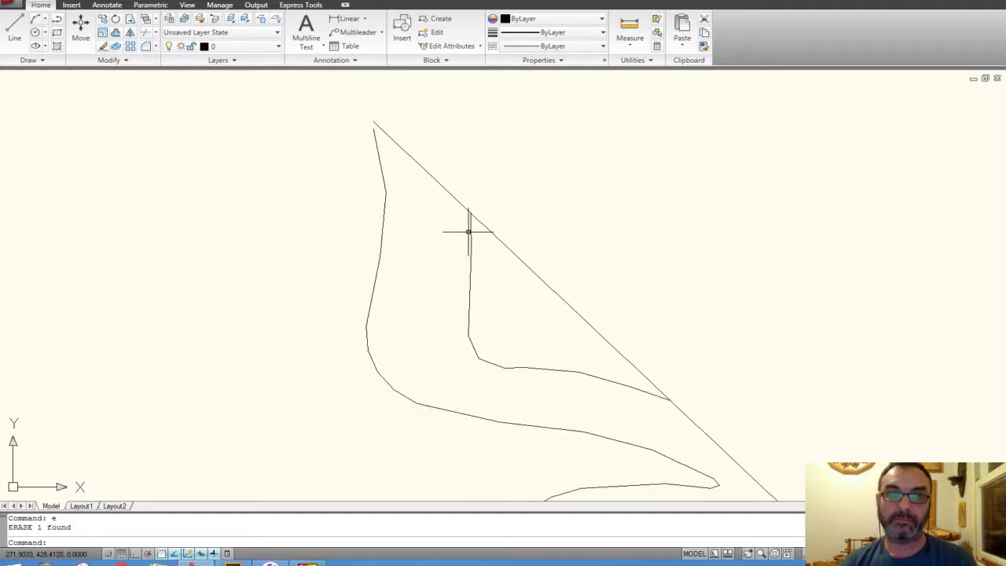
scroll(390, 183, up, 2)
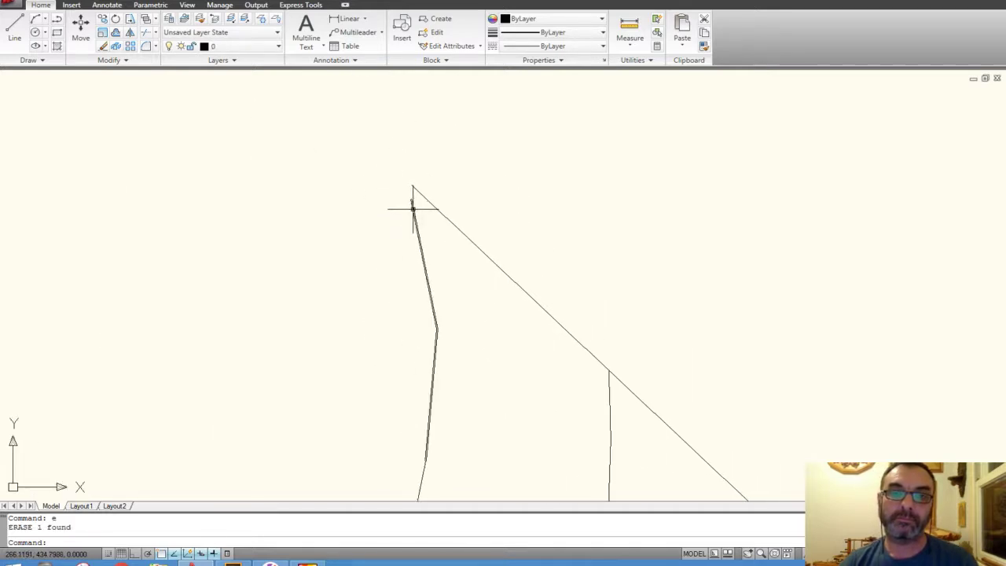
click(410, 201)
click(411, 198)
click(411, 184)
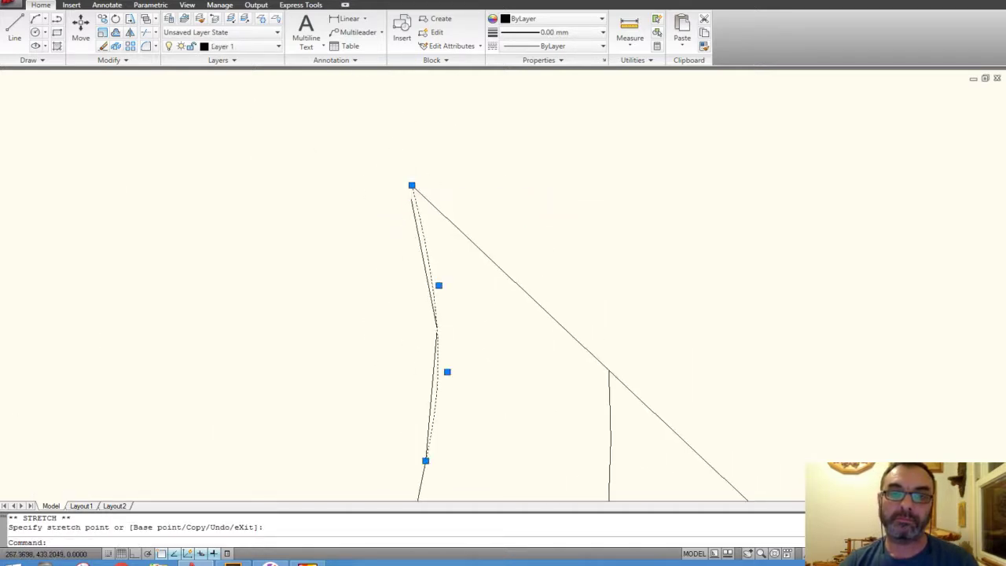
scroll(453, 209, down, 3)
scroll(453, 209, up, 2)
scroll(445, 188, up, 1)
- Erase the leftover overlapping curve
key(Escape)
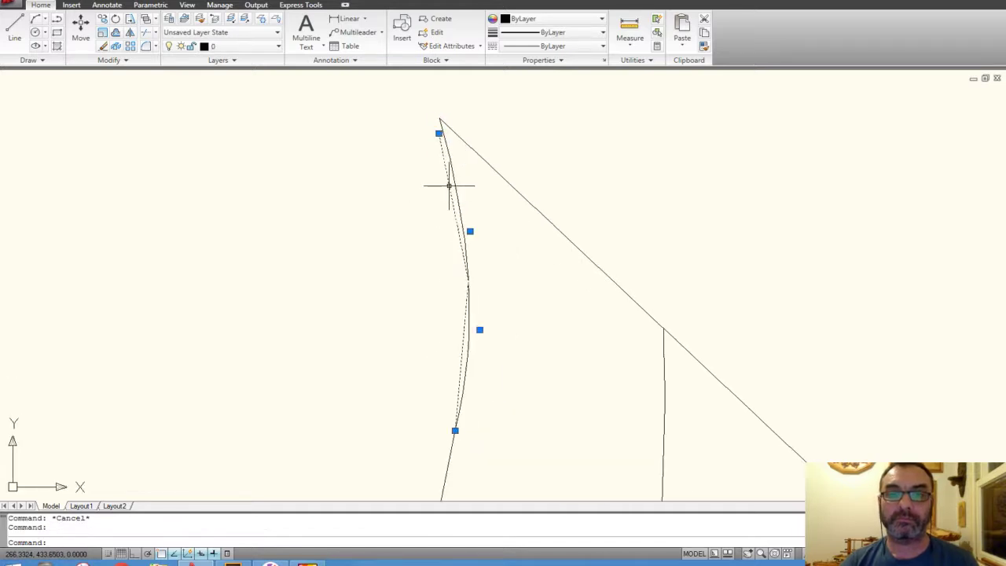
text(e)
key(Return)
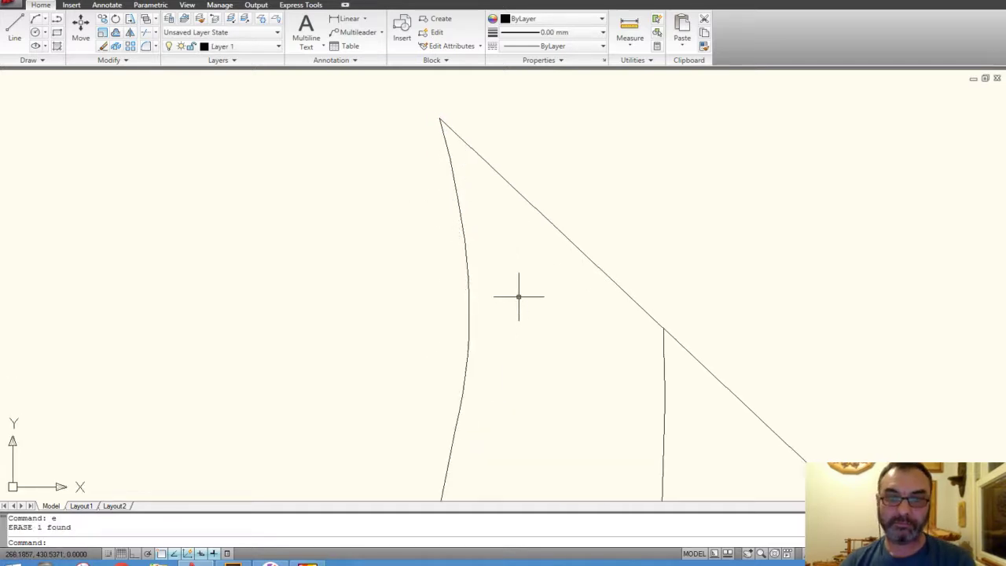
scroll(518, 299, down, 4)
scroll(519, 298, up, 1)
scroll(518, 298, up, 2)
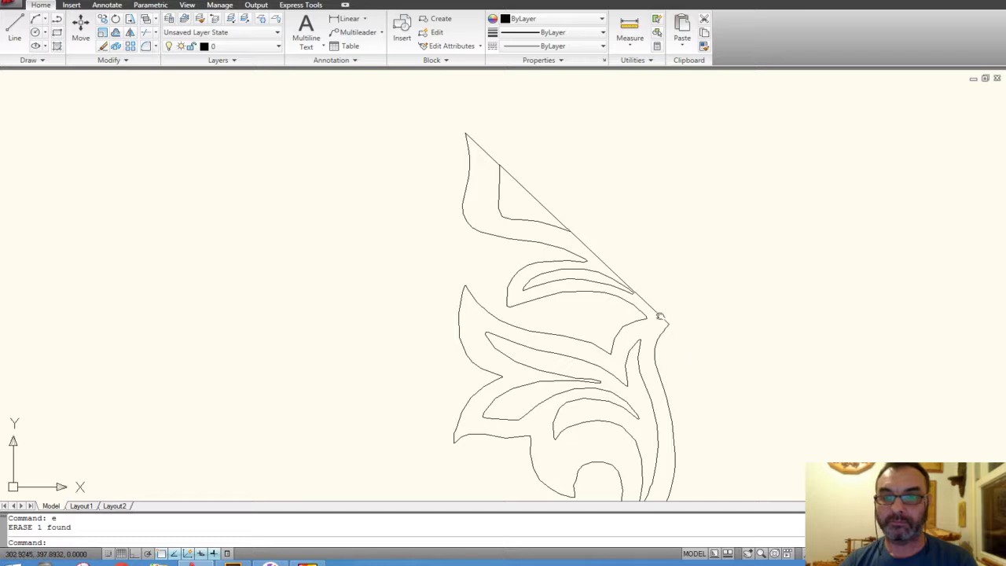
- Erase the stray short segments and upper boundary segment near the right-hand tip
scroll(605, 280, up, 1)
scroll(565, 233, up, 3)
scroll(597, 254, down, 2)
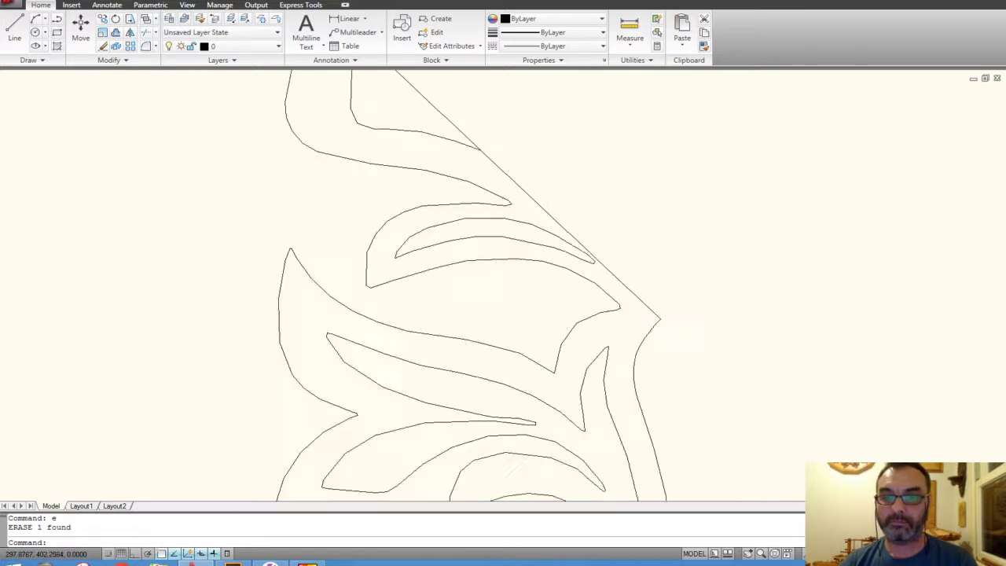
scroll(602, 330, down, 2)
scroll(589, 291, up, 2)
scroll(573, 207, up, 1)
scroll(574, 207, up, 3)
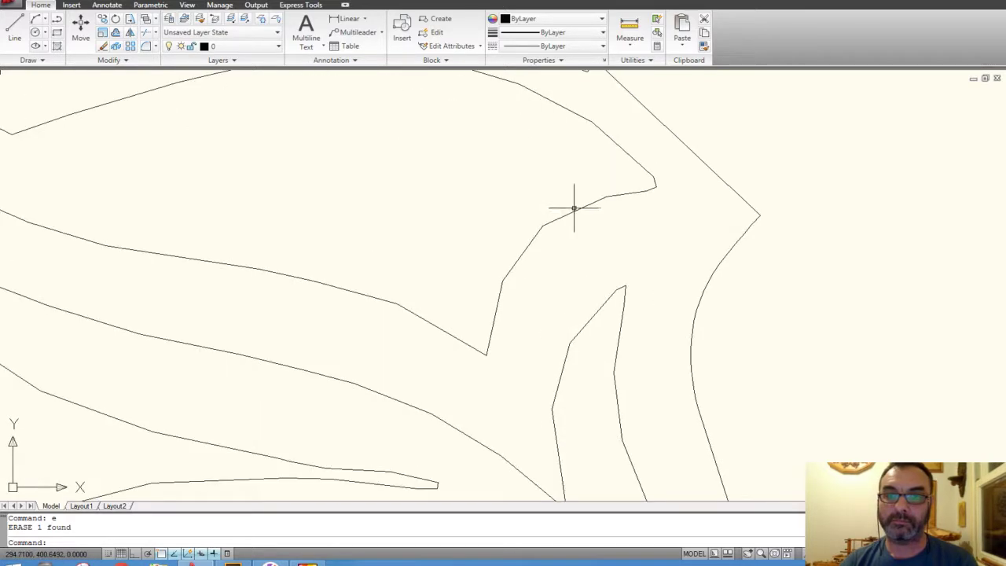
click(574, 210)
text(e)
key(Return)
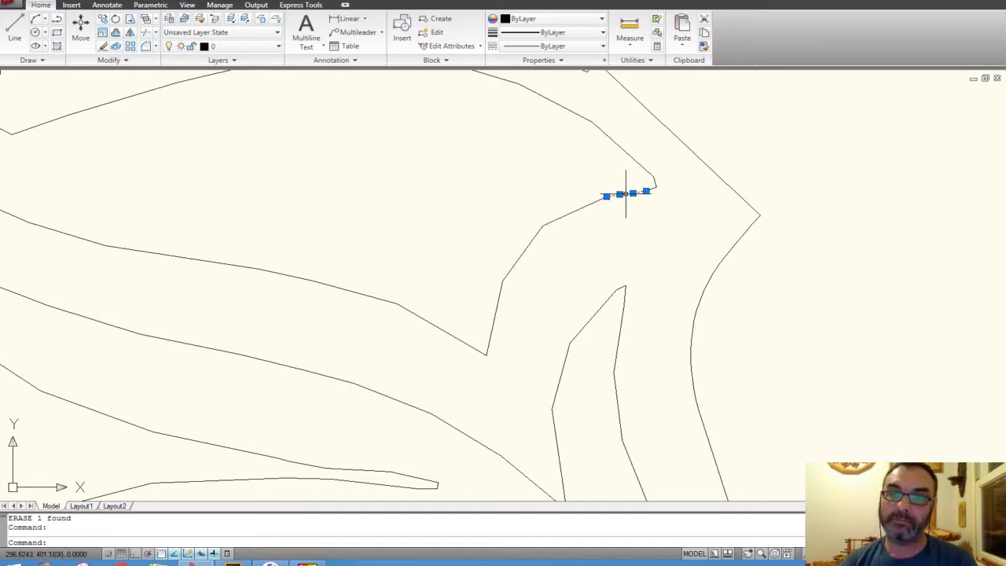
key(Delete)
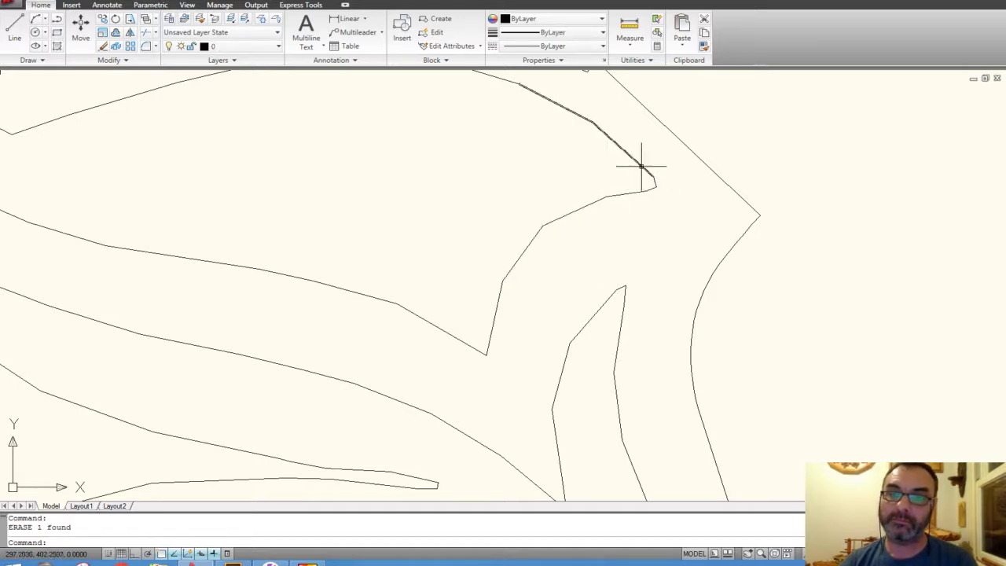
click(641, 162)
key(Delete)
- Erase the upper leaf's curved segment, then undo to restore it
middle_drag(551, 113, 576, 200)
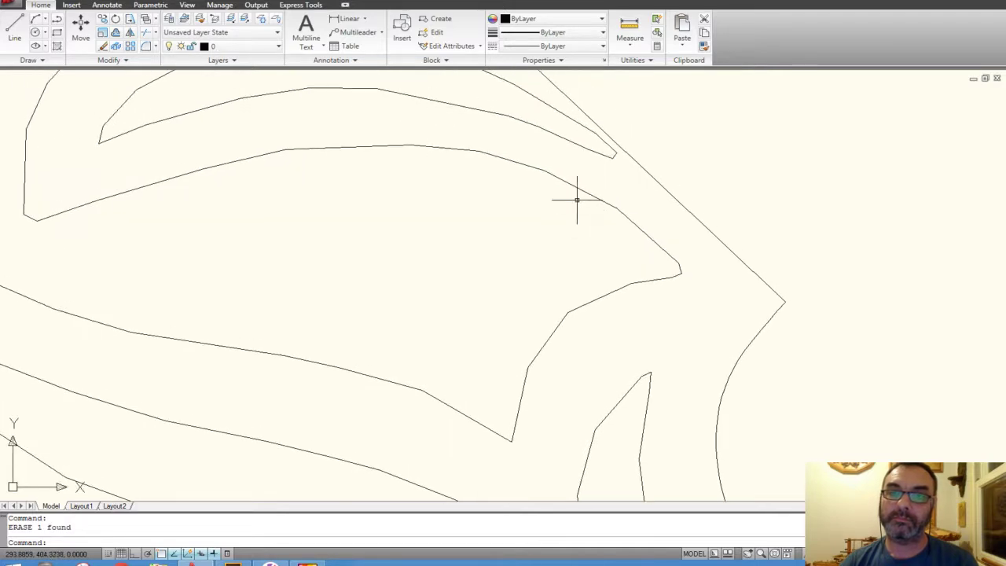
click(576, 187)
key(Delete)
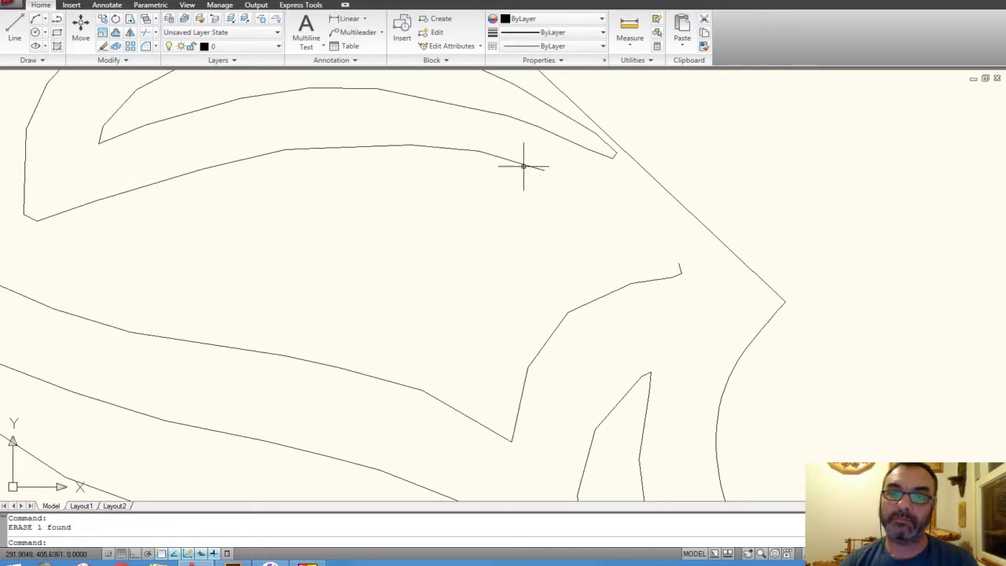
key(ctrl+z)
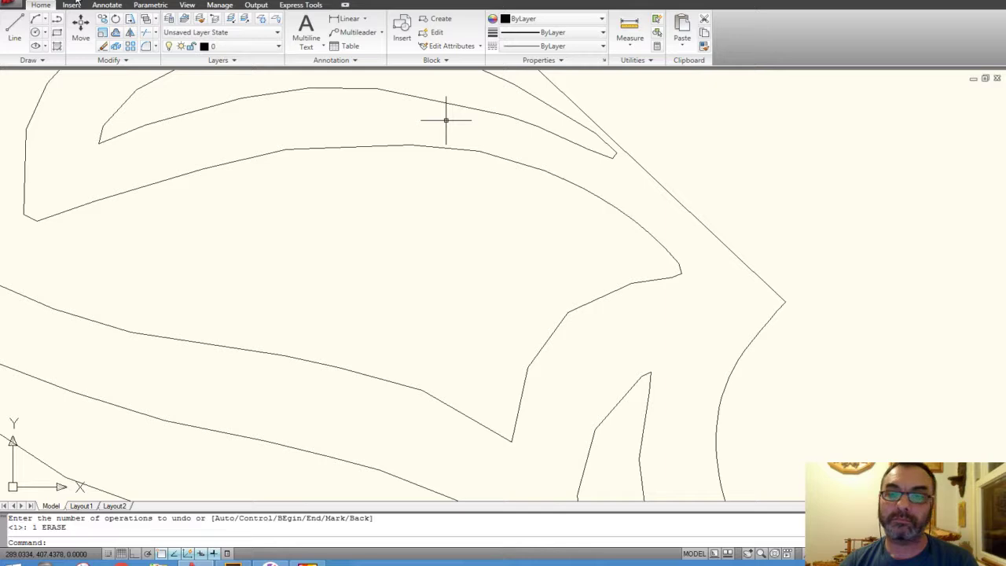
scroll(428, 212, down, 2)
scroll(453, 211, down, 2)
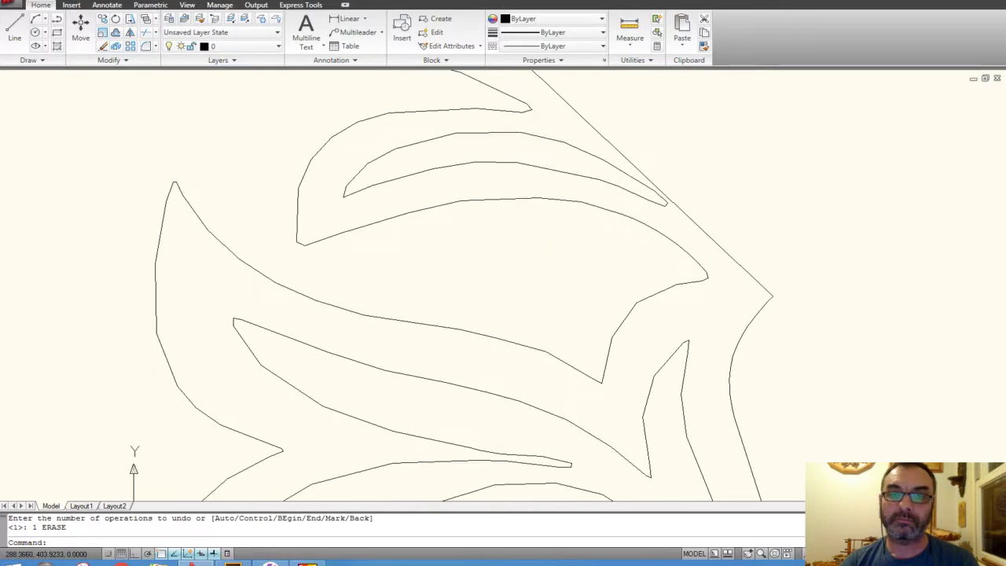
scroll(537, 206, down, 3)
key(Escape)
key(Escape)
text(regen)
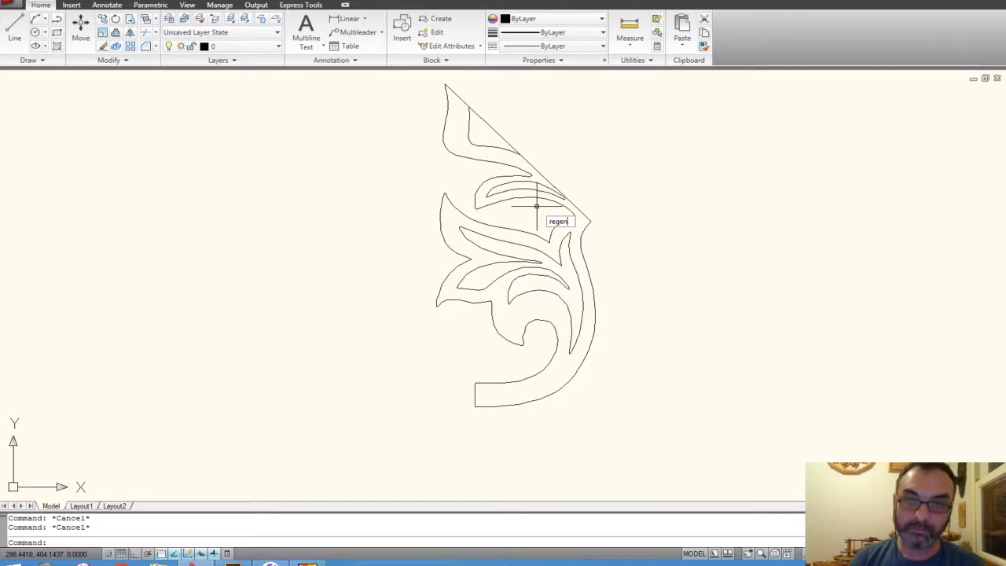
- Erase the stray segments along the ornament's lower curve
key(Return)
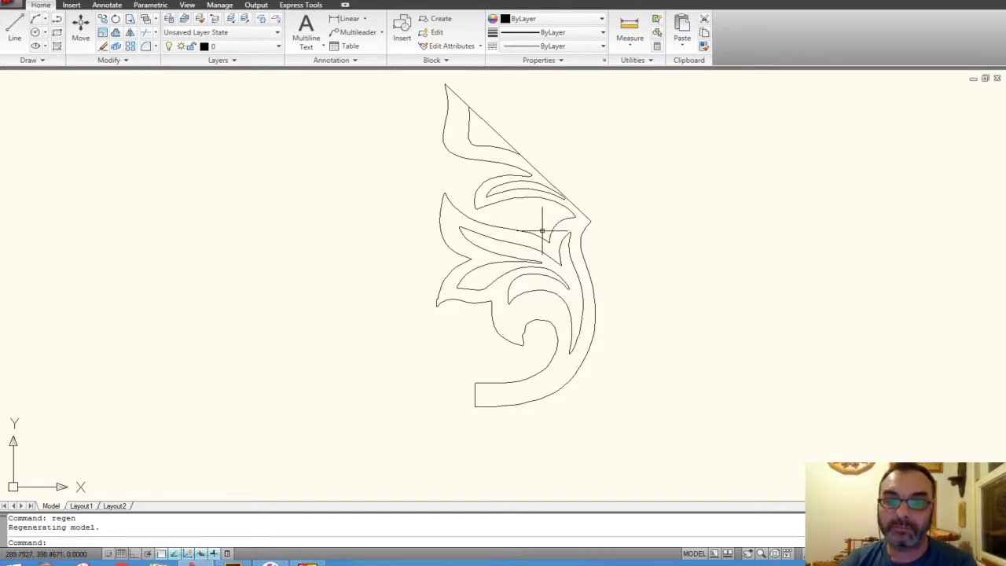
middle_drag(552, 360, 539, 242)
scroll(526, 295, up, 3)
scroll(471, 286, up, 3)
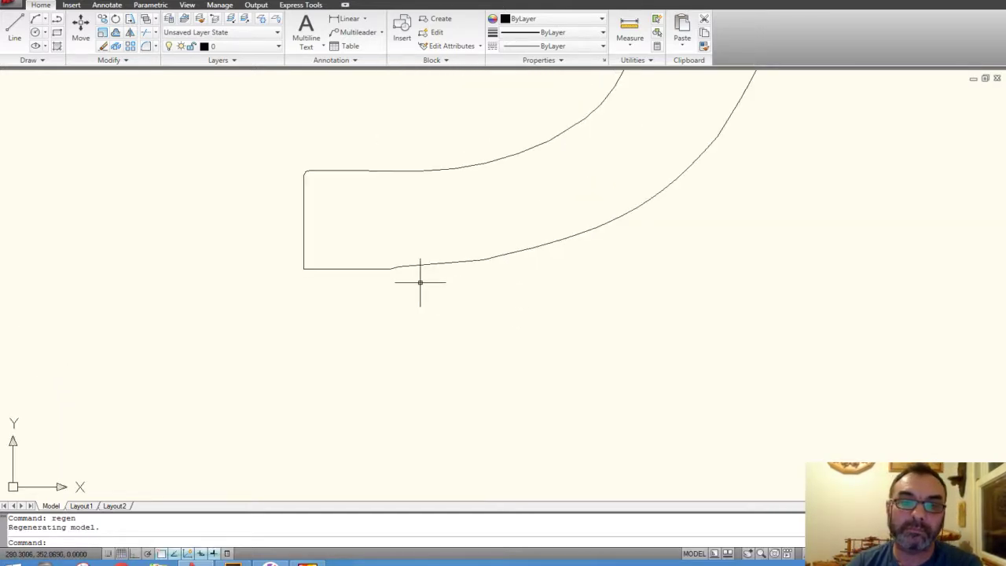
scroll(419, 281, up, 3)
drag(447, 274, 395, 230)
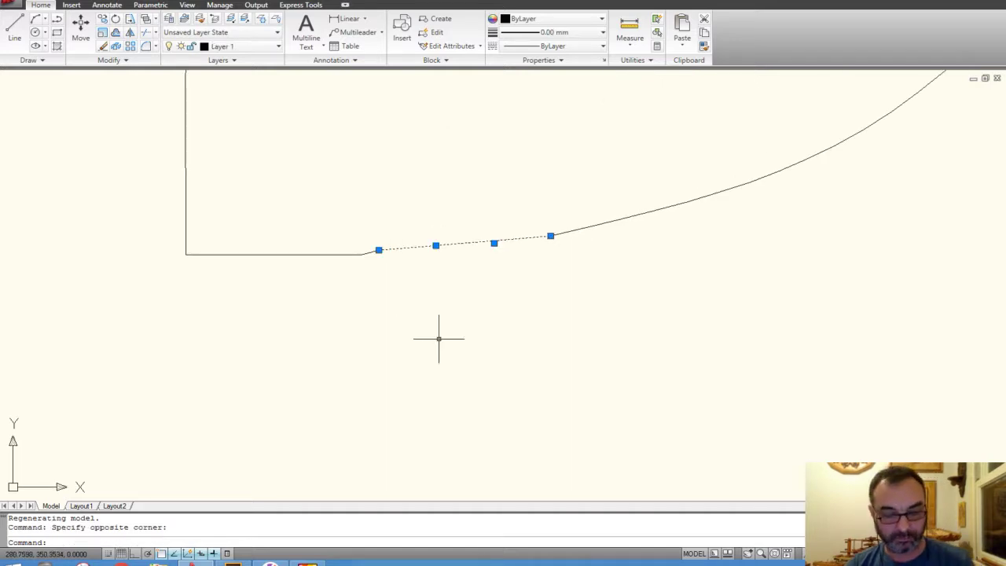
text(e)
key(Return)
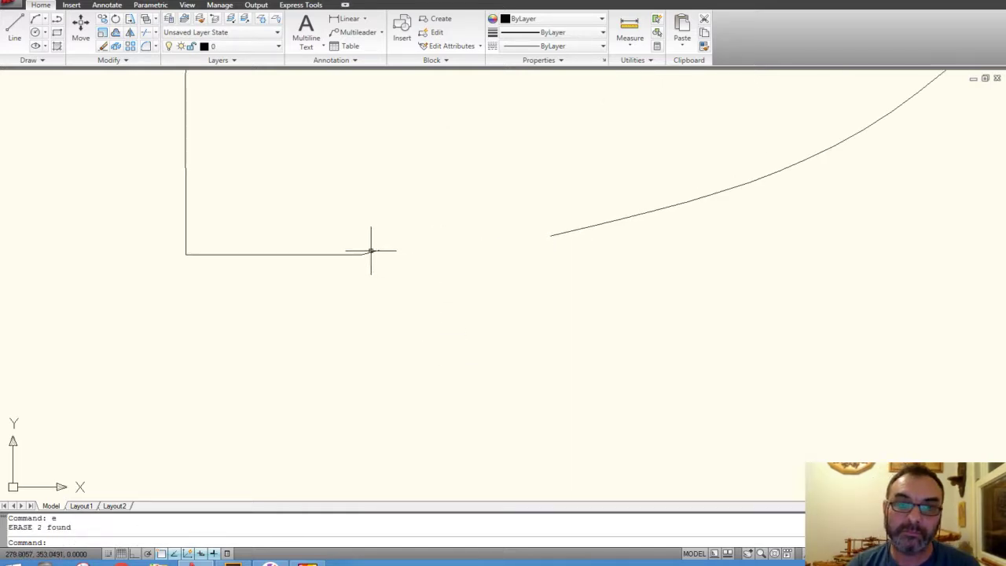
- Erase the short segment at the lower-left corner
click(371, 251)
click(378, 250)
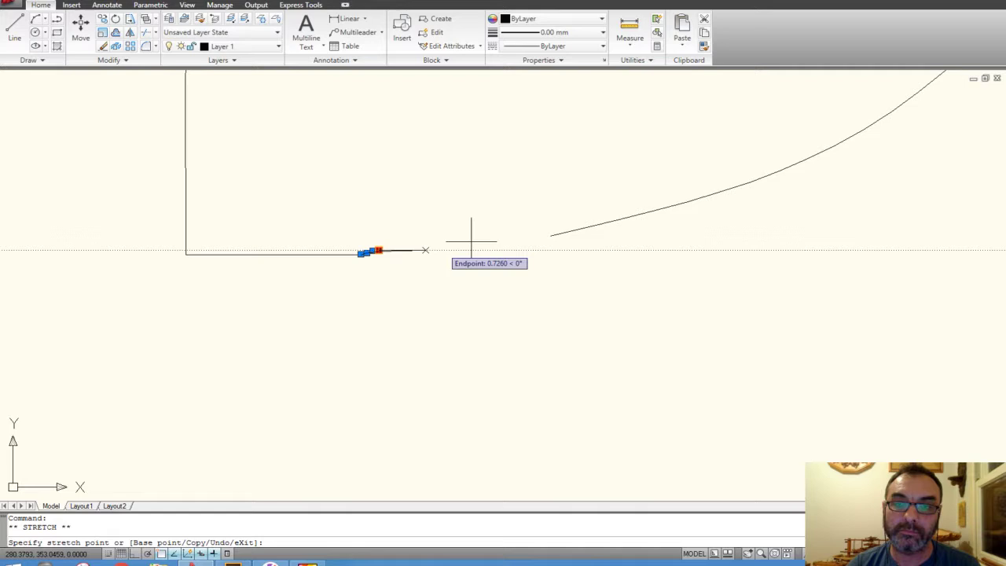
click(552, 234)
scroll(367, 240, up, 2)
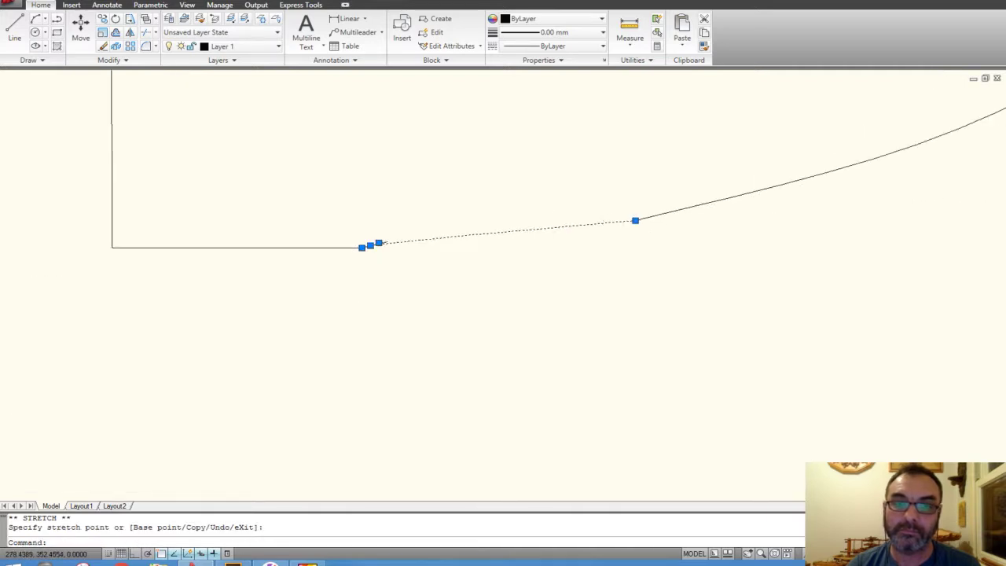
scroll(371, 236, up, 2)
scroll(380, 232, up, 2)
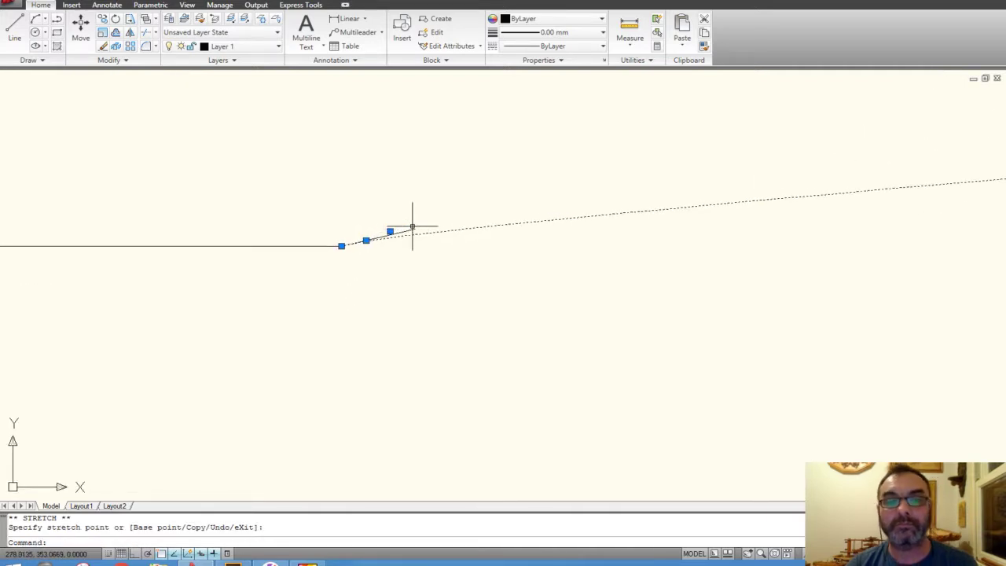
key(Escape)
text(e)
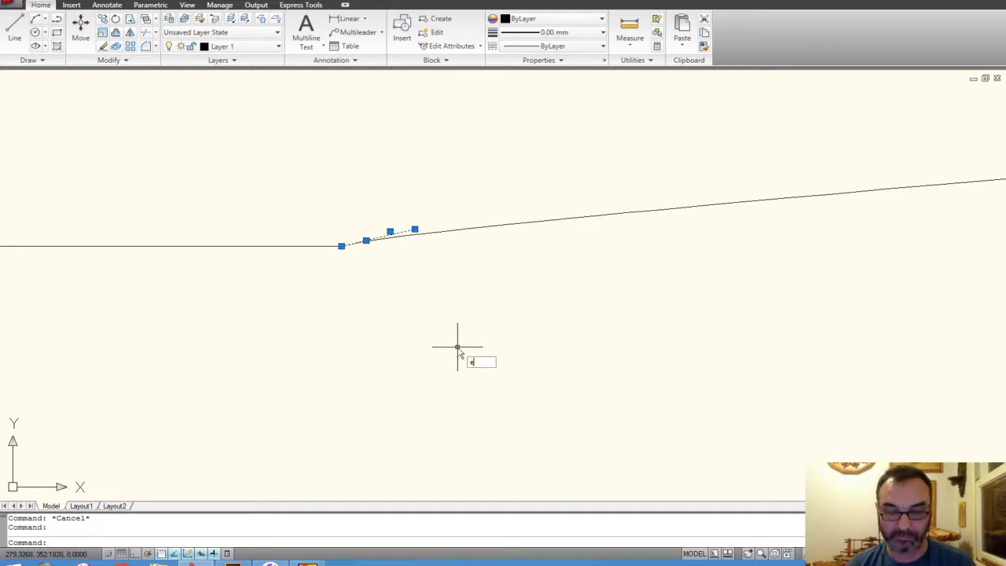
key(Return)
- Stretch the long bottom line's end onto the sweeping curve's tangent point
click(409, 260)
click(385, 215)
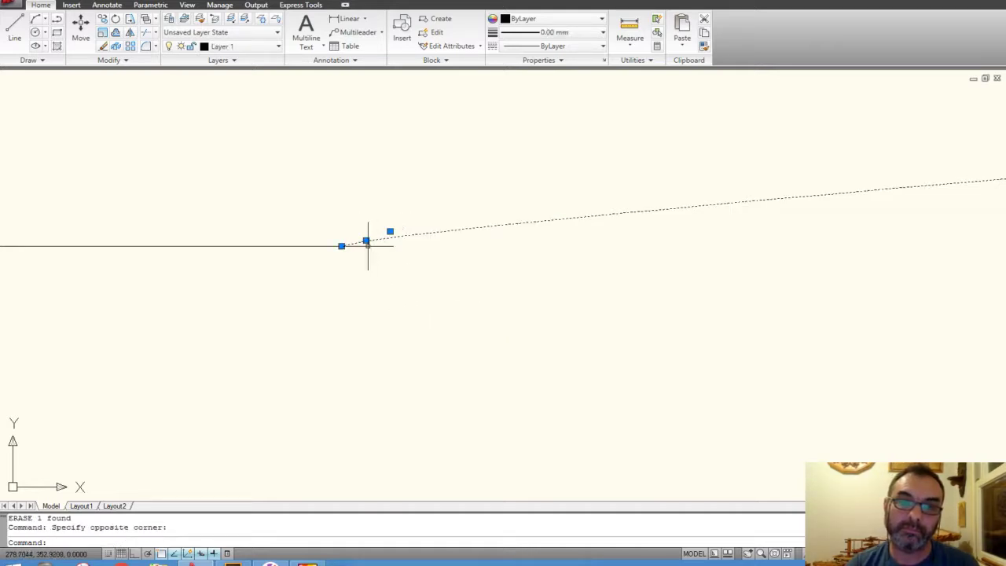
scroll(368, 244, up, 3)
click(362, 232)
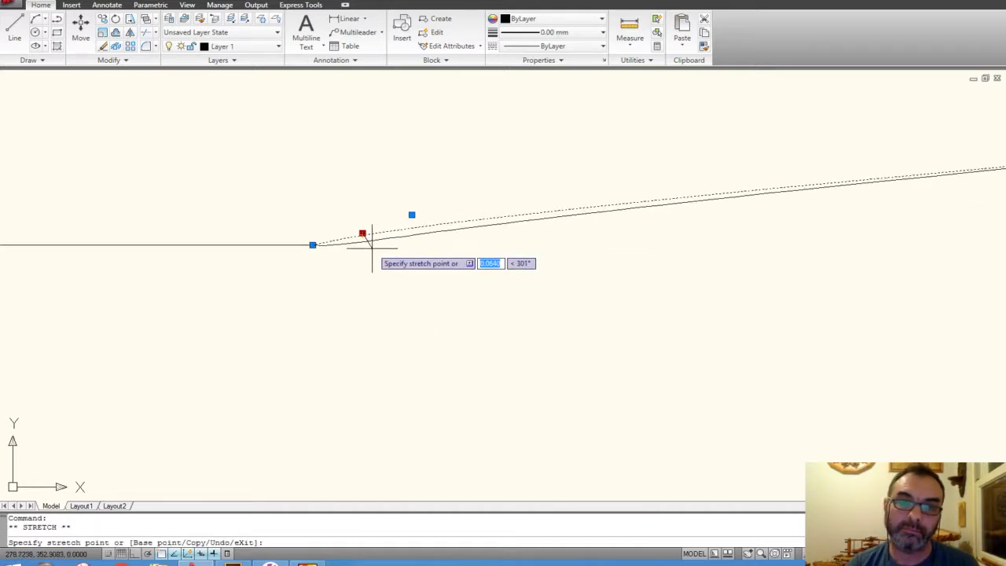
click(409, 213)
scroll(411, 226, down, 5)
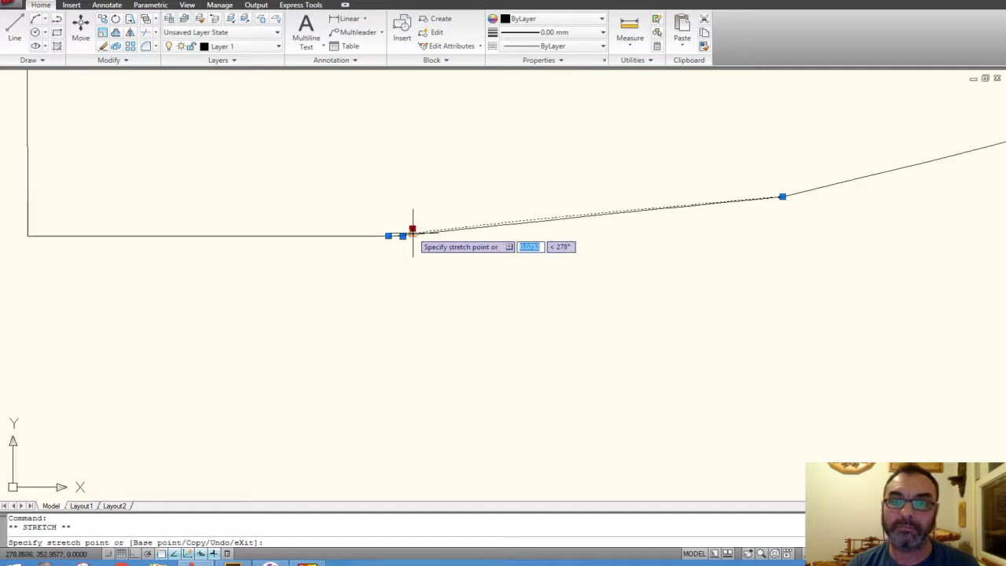
scroll(456, 229, down, 2)
scroll(515, 228, up, 5)
click(533, 228)
- Move a curve point so the flat bottom flows smoothly into the curve
scroll(532, 235, down, 2)
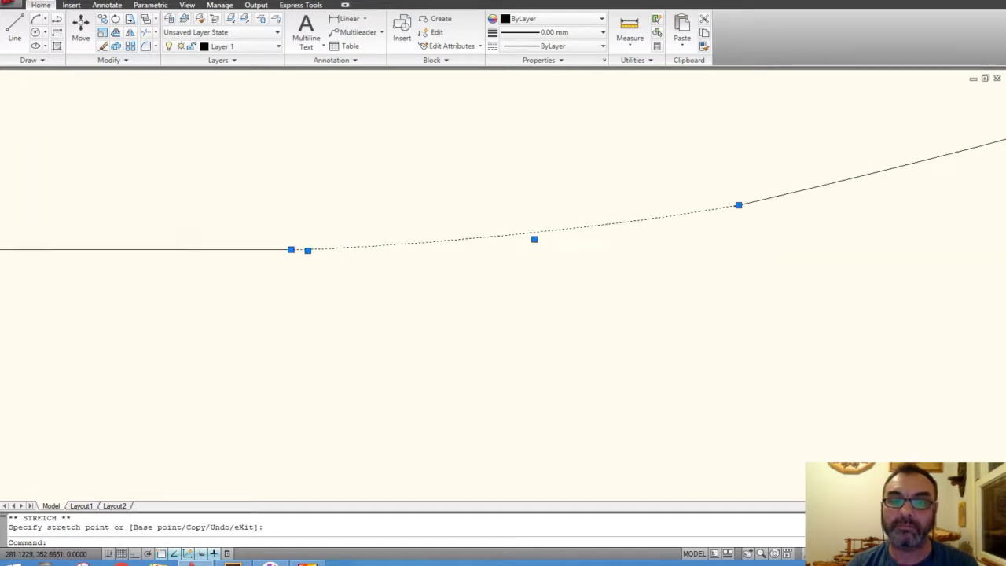
scroll(503, 250, down, 2)
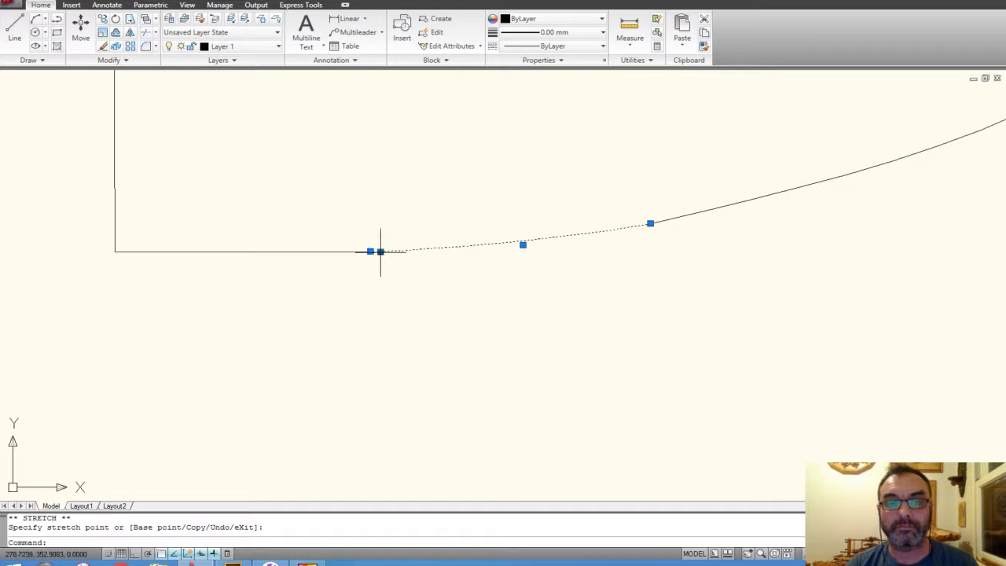
click(380, 252)
click(462, 246)
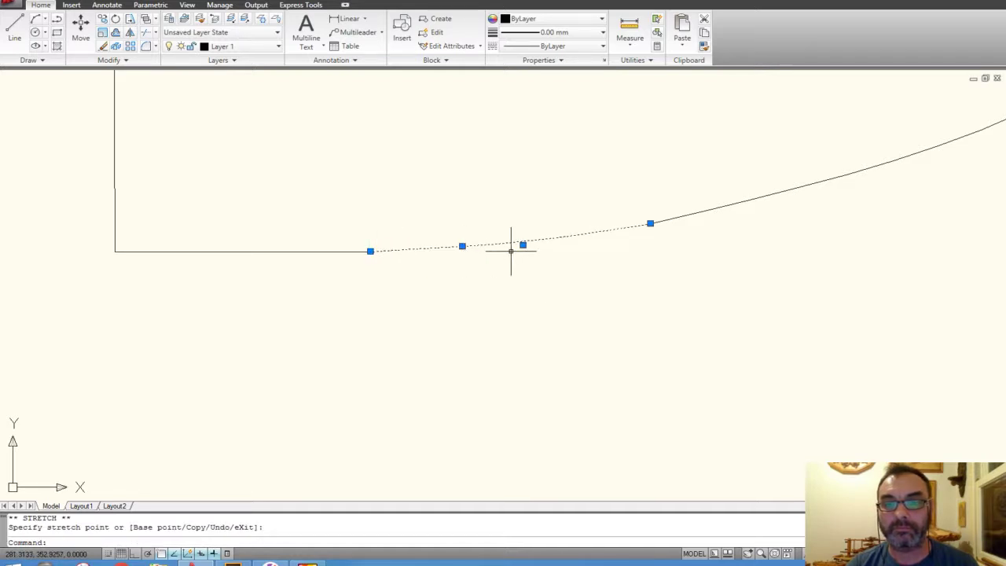
key(Escape)
scroll(491, 251, down, 3)
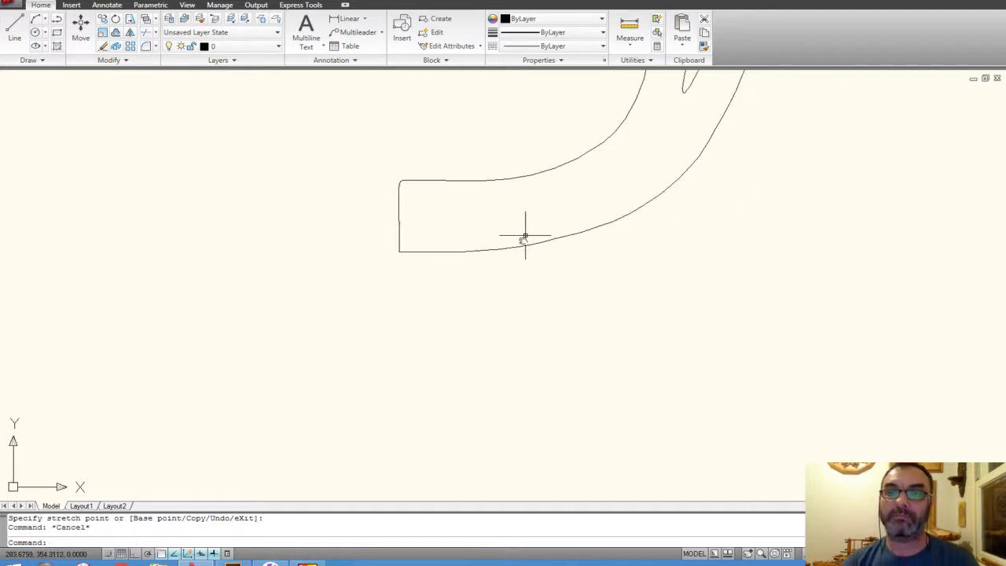
- Select the lower spline pieces around the join with crossing windows
scroll(471, 274, up, 1)
scroll(513, 281, up, 2)
click(496, 301)
click(442, 263)
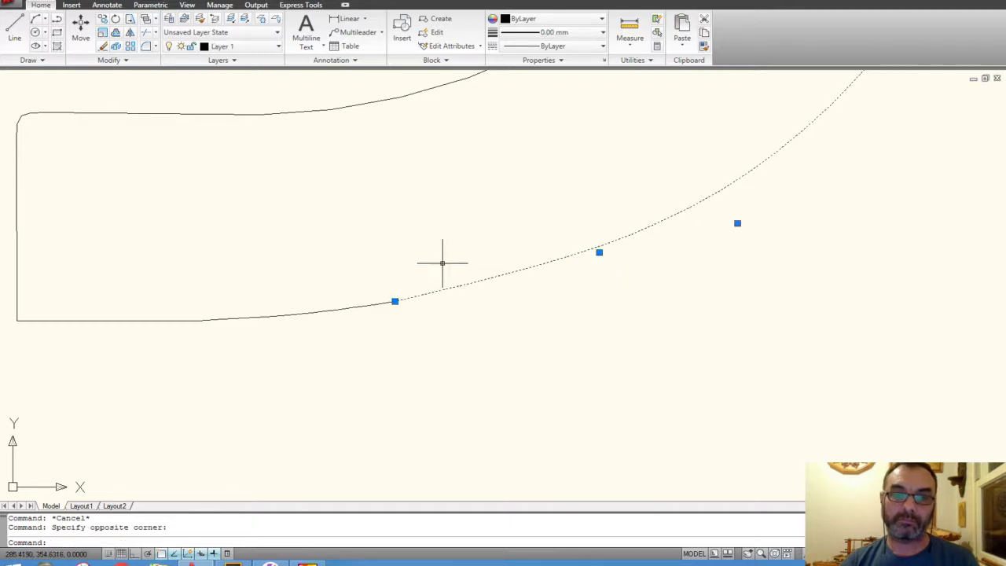
click(379, 329)
click(313, 268)
click(431, 343)
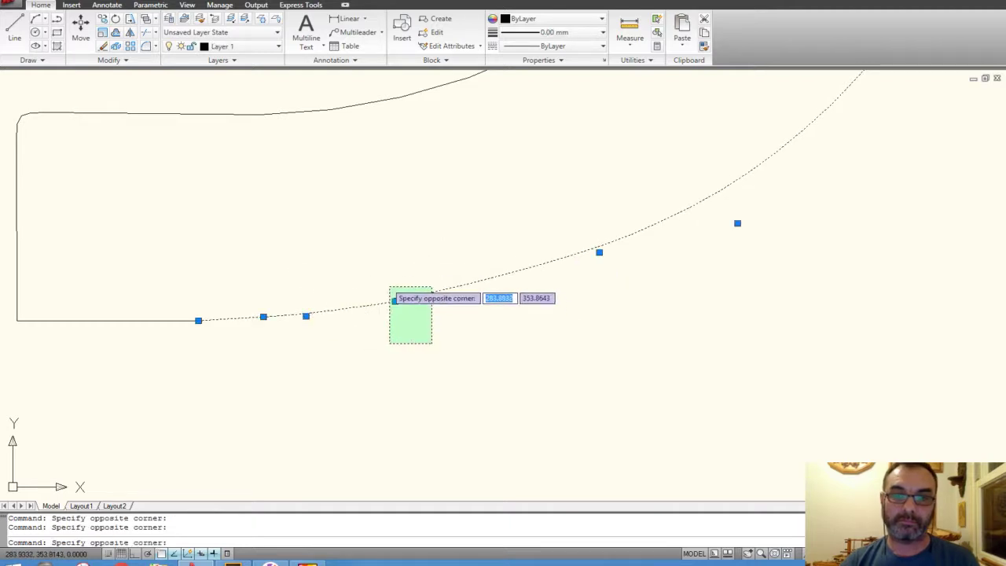
click(388, 288)
scroll(388, 285, up, 1)
scroll(382, 259, up, 3)
scroll(389, 270, up, 4)
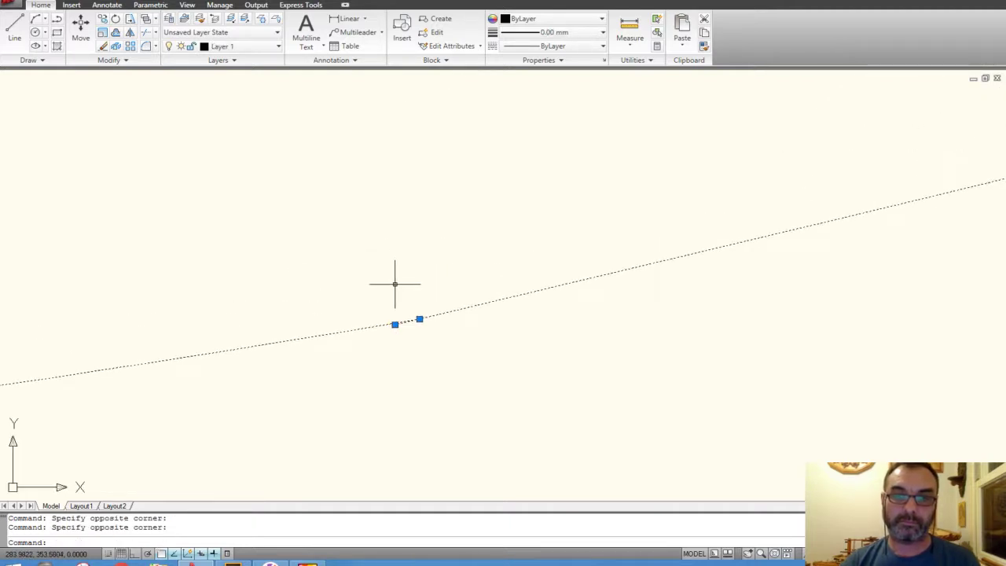
scroll(395, 284, up, 5)
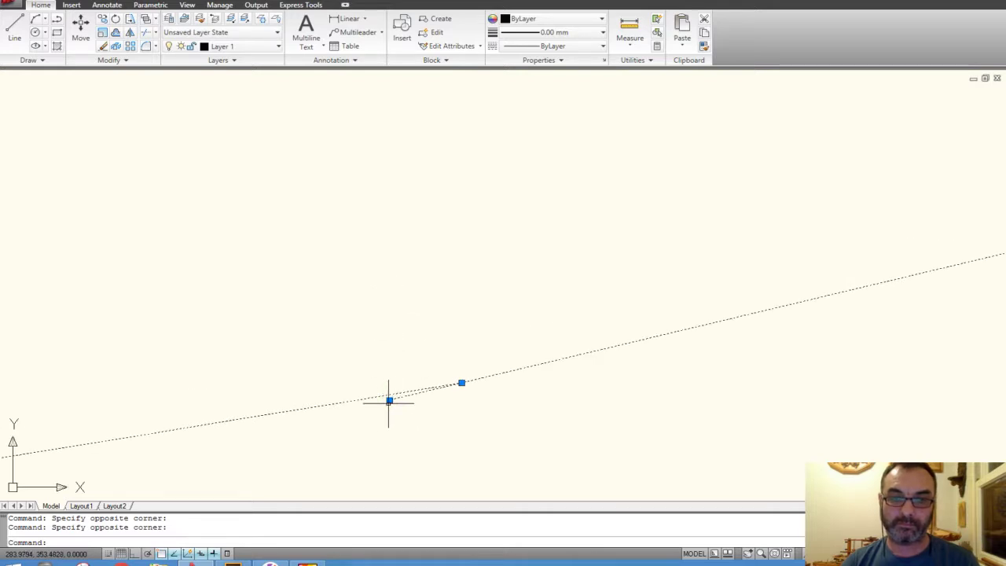
- Stretch the left endpoint at the join onto its neighbour to close the gap
click(389, 402)
click(393, 403)
click(388, 400)
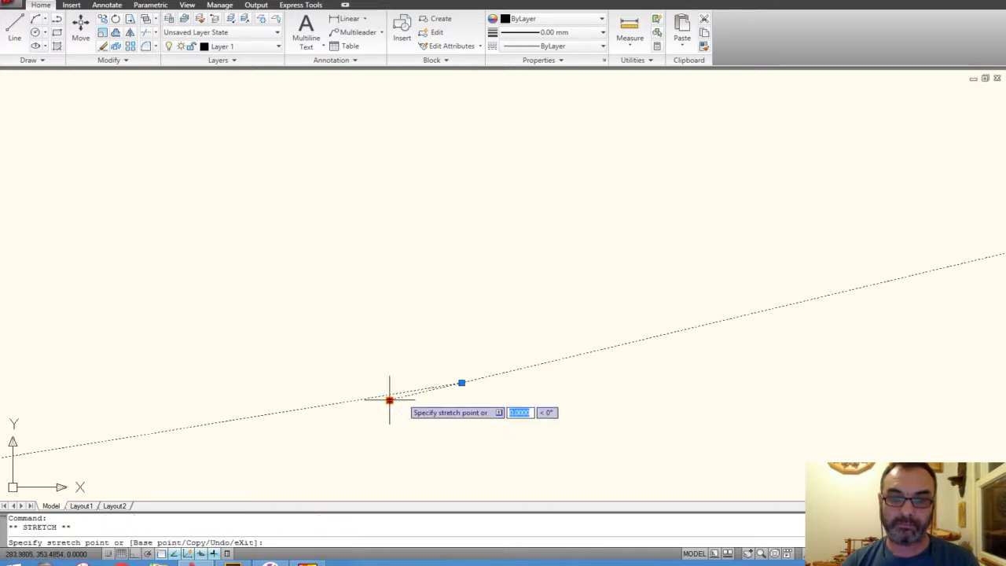
click(461, 383)
scroll(438, 386, down, 3)
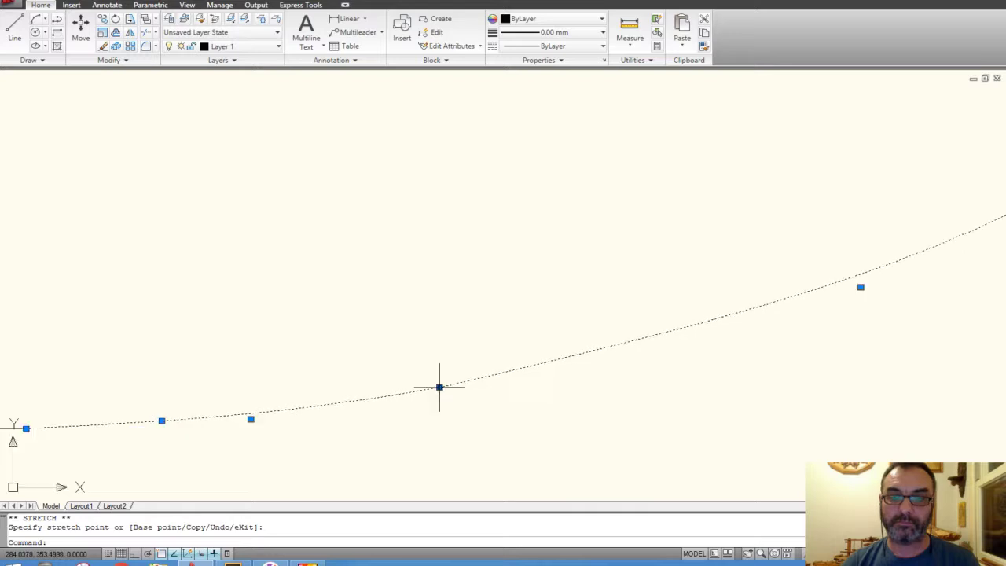
scroll(460, 366, down, 3)
key(Escape)
- Select the lower curve and its adjoining segment and reposition a curve point
click(438, 386)
click(406, 348)
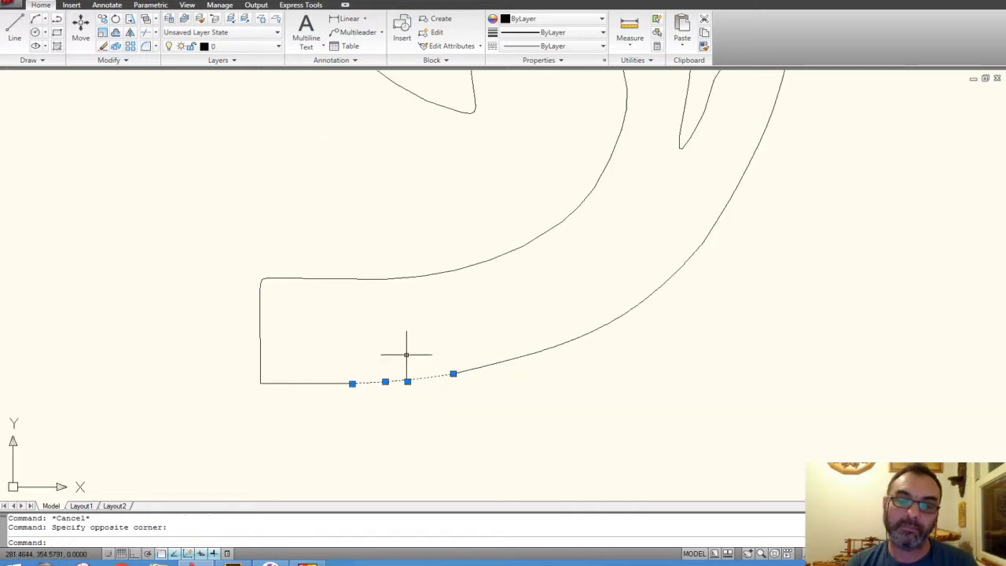
scroll(406, 348, up, 3)
scroll(471, 358, up, 2)
click(524, 366)
click(497, 335)
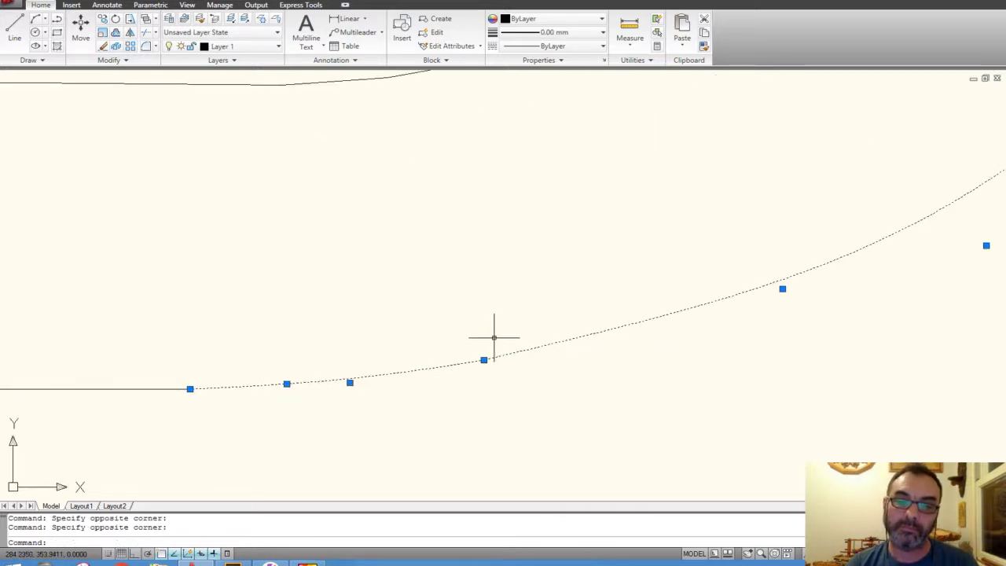
click(350, 381)
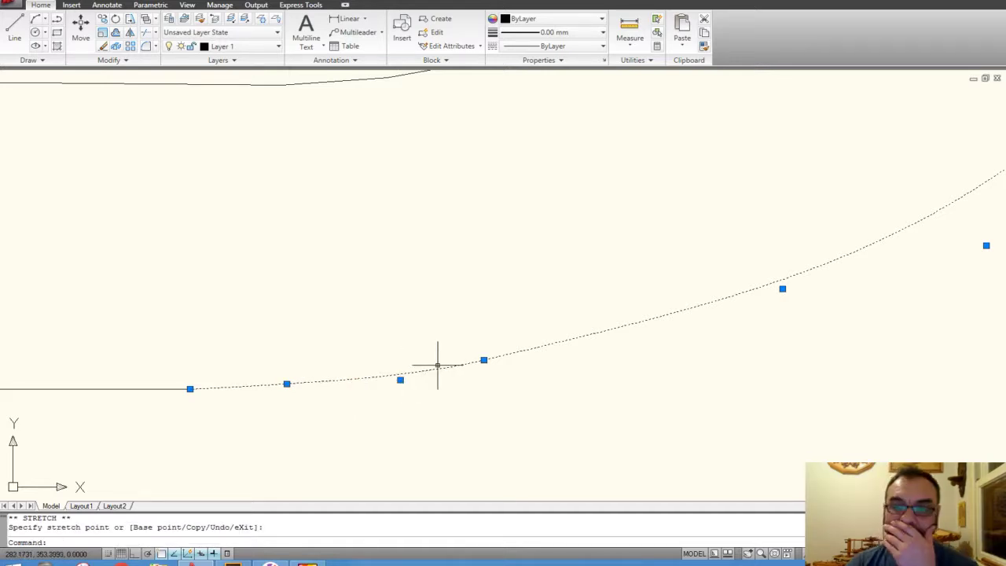
scroll(452, 358, down, 3)
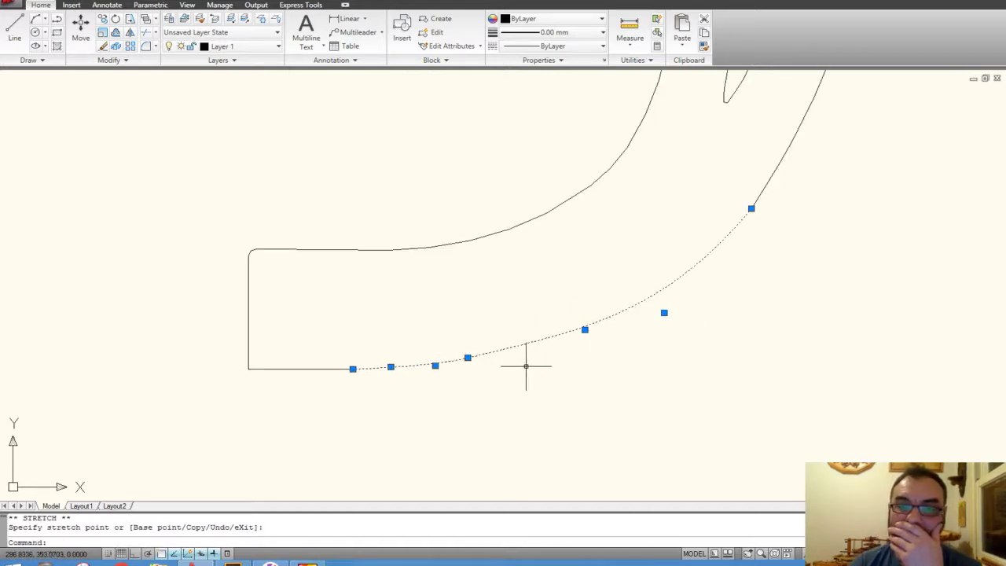
- Move the lower curve's vertex so it sweeps evenly up from the flat base
click(525, 365)
click(495, 328)
scroll(507, 348, up, 2)
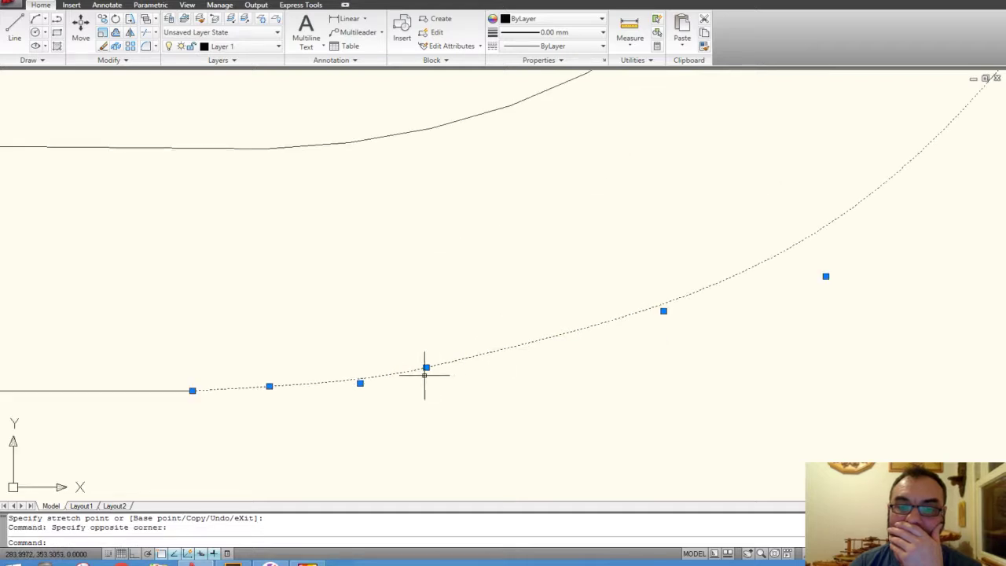
click(426, 366)
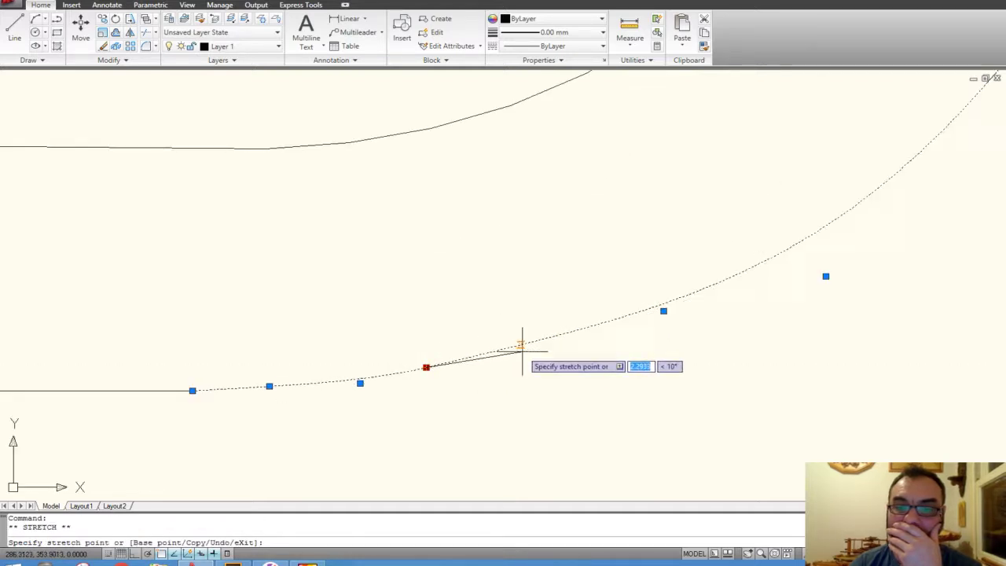
click(526, 346)
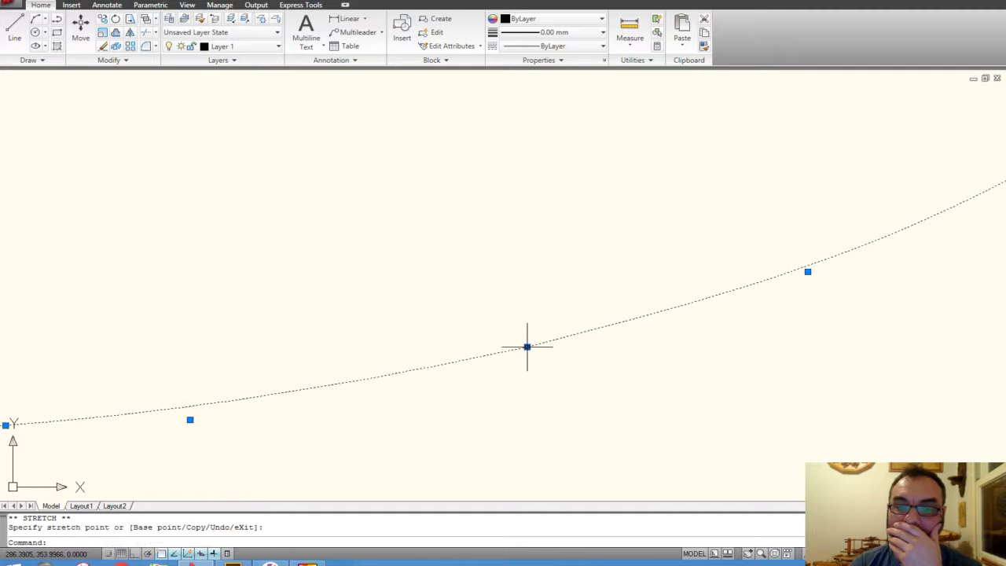
scroll(510, 373, down, 3)
scroll(511, 361, down, 2)
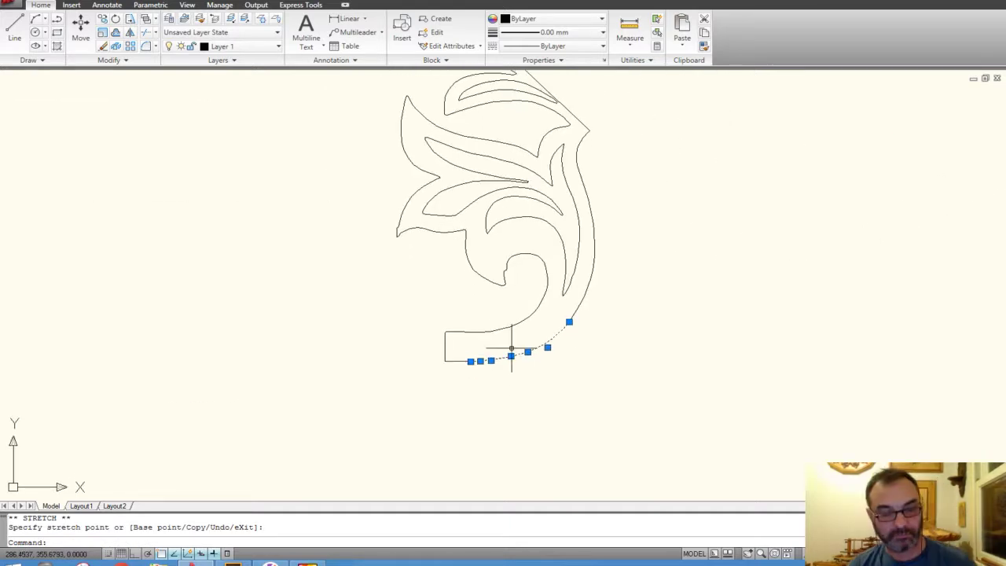
key(Escape)
key(Escape)
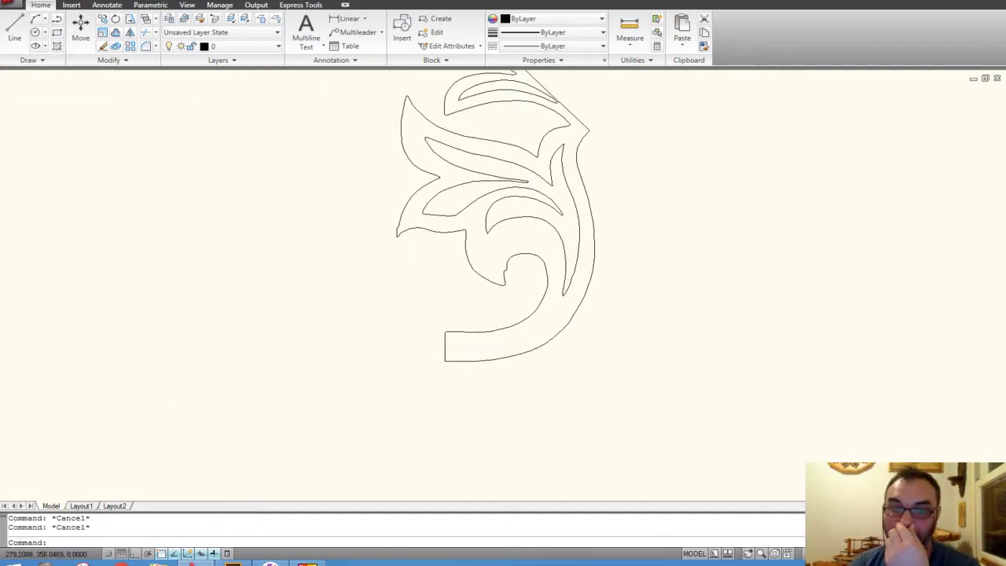
scroll(476, 337, up, 3)
- Erase the two small rounded corner pieces at the lower-left end
scroll(476, 337, up, 5)
click(480, 314)
click(448, 276)
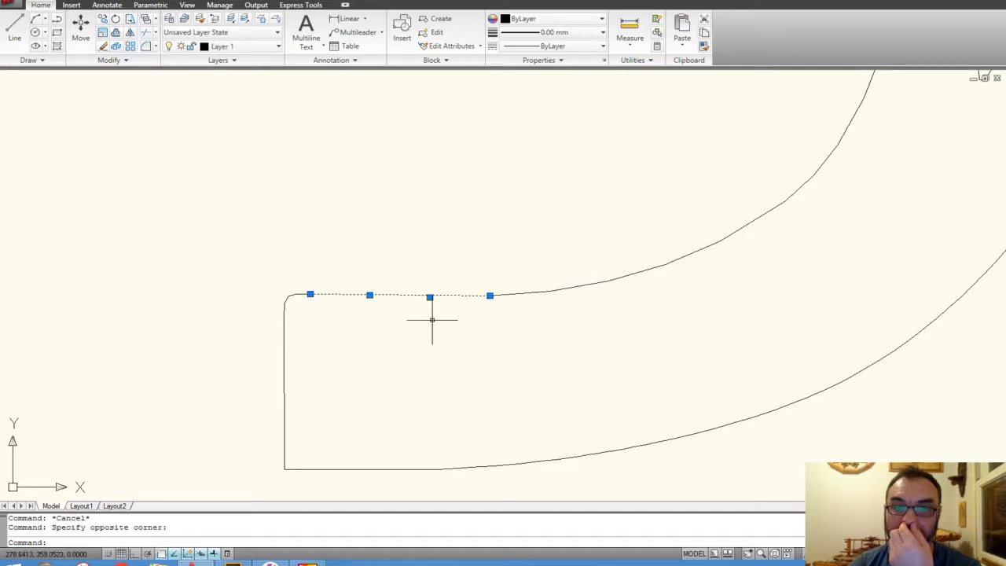
scroll(433, 321, down, 2)
scroll(429, 338, down, 4)
scroll(431, 350, down, 2)
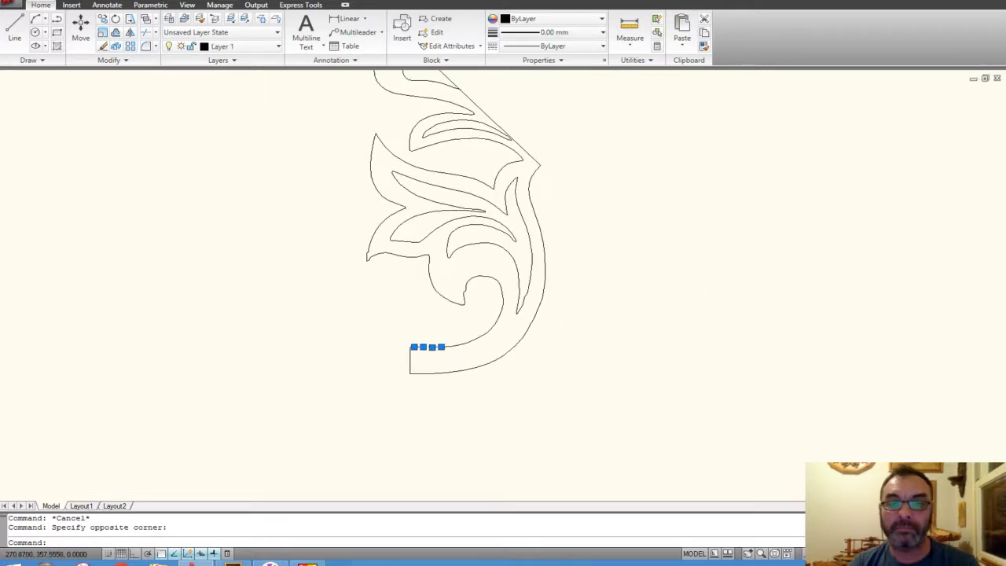
scroll(410, 355, up, 7)
key(Escape)
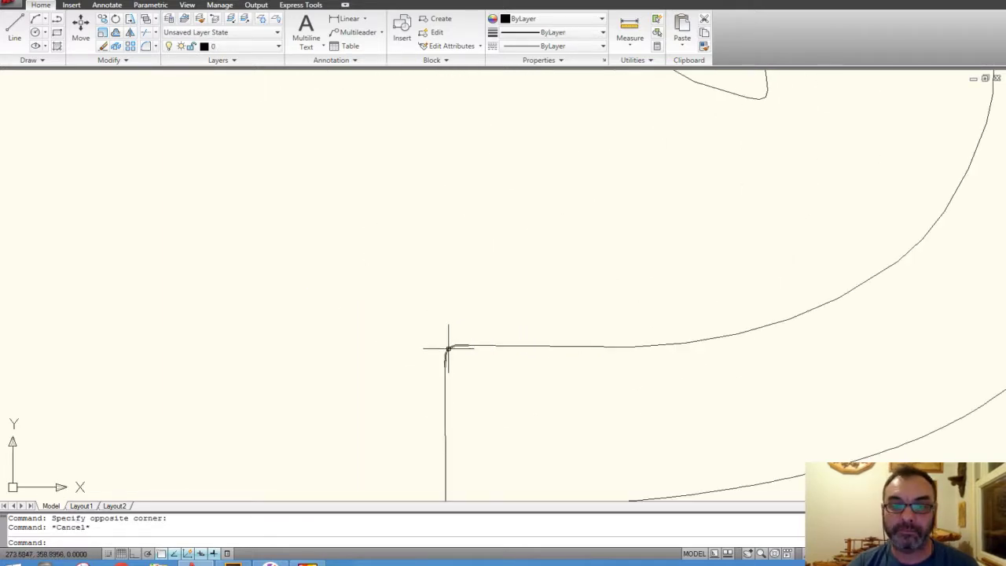
text(e)
key(Return)
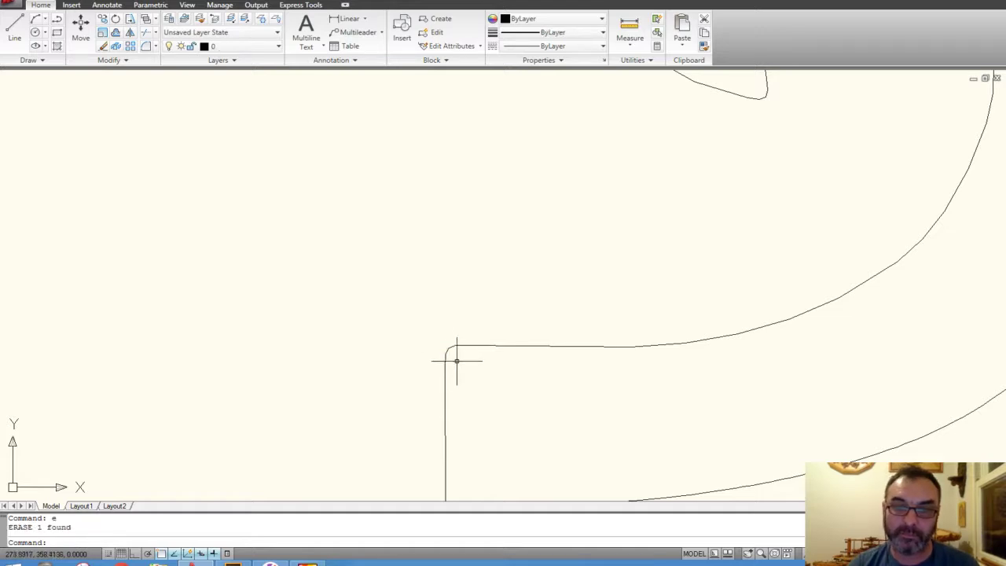
key(Return)
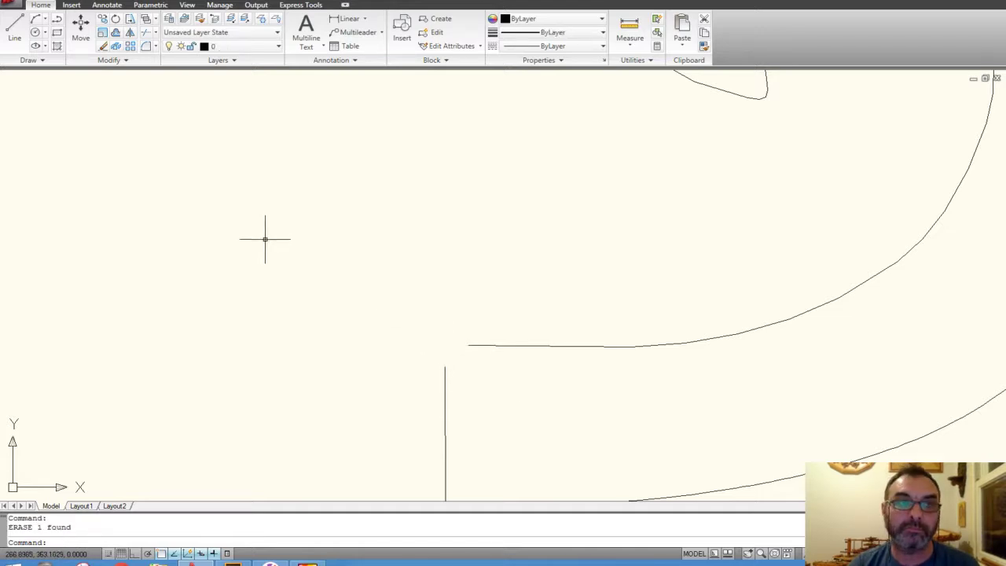
- Fillet the vertical and horizontal corner lines with radius 0
click(145, 49)
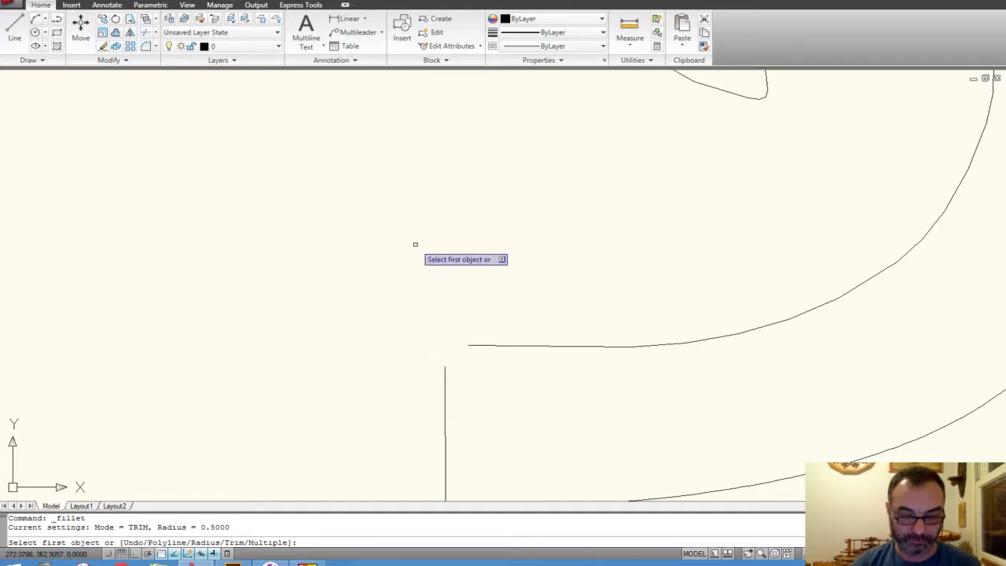
text(r)
key(Return)
text(0)
key(Return)
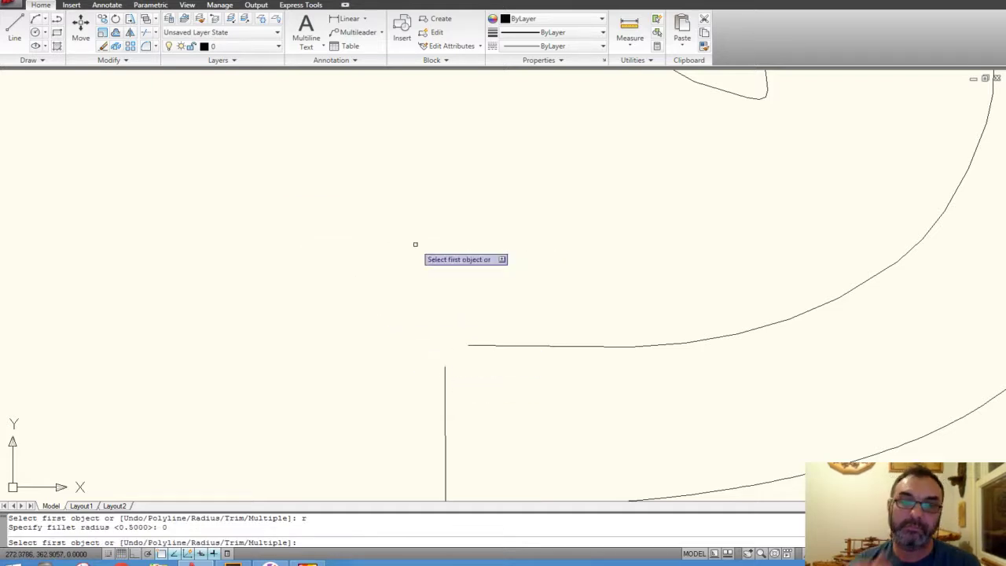
click(444, 375)
click(471, 345)
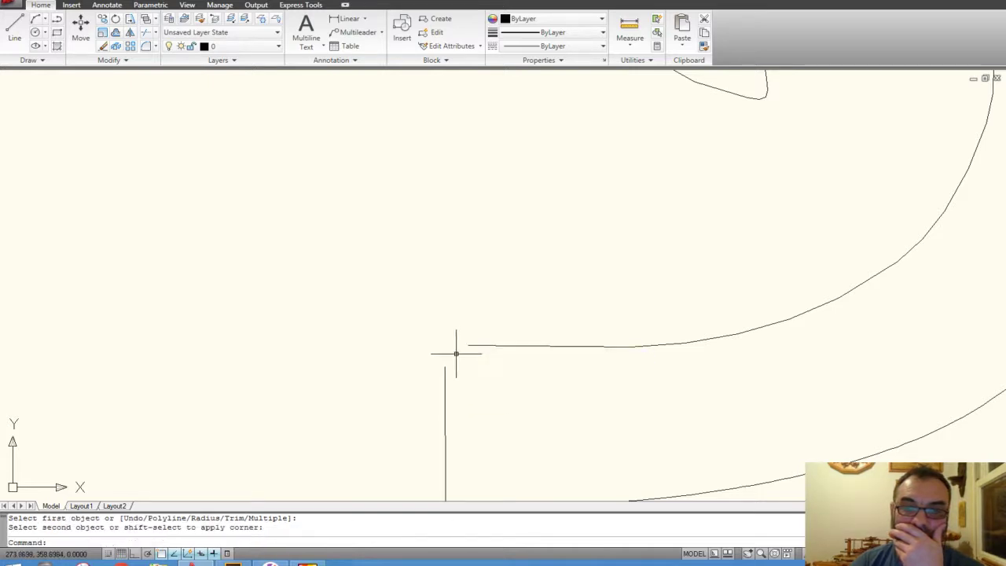
- Try grip-stretching the vertical line's top endpoint, then cancel
click(444, 370)
click(445, 366)
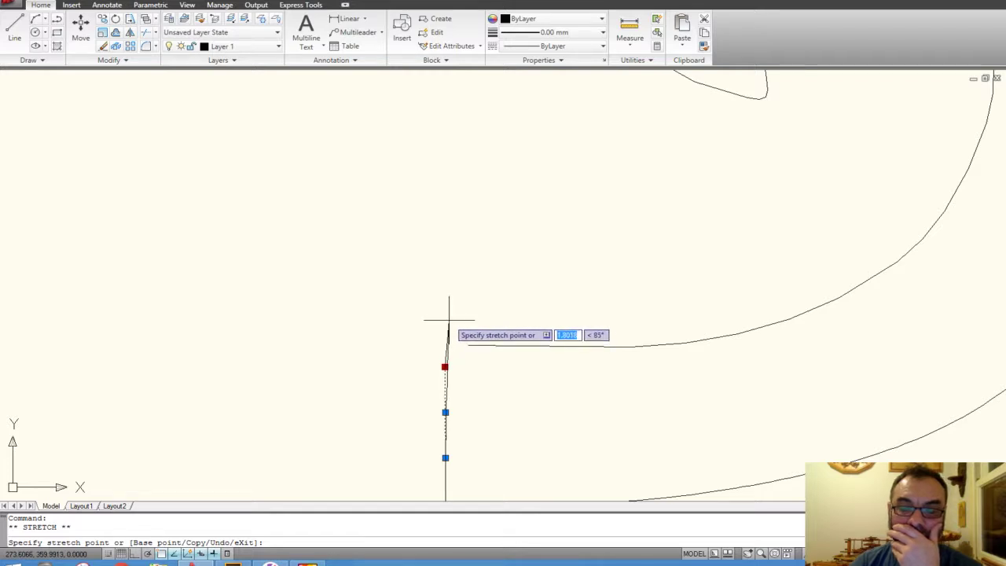
scroll(450, 320, down, 3)
key(Escape)
- Erase the two old vertical segments at the ornament's lower corner
click(445, 342)
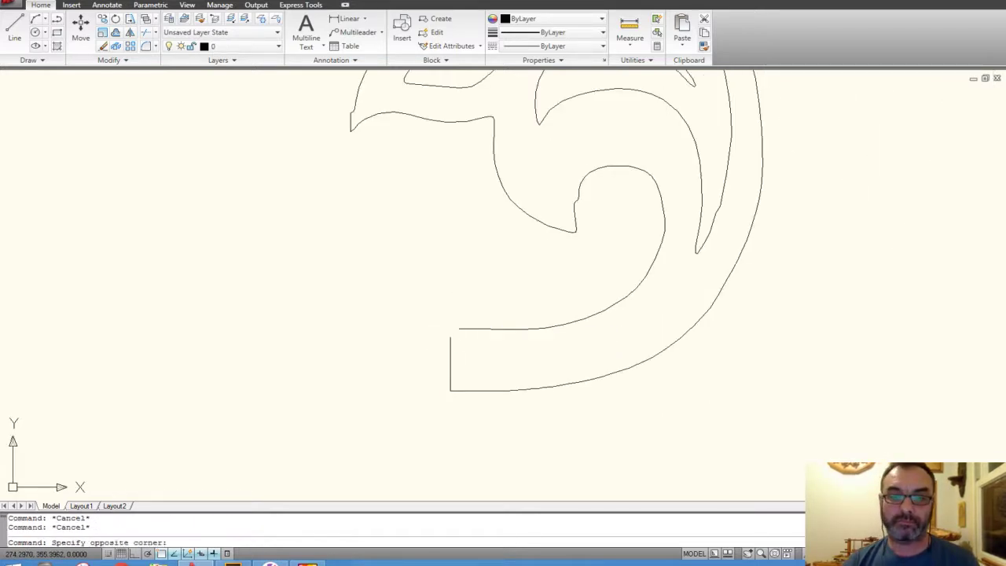
click(440, 350)
key(Return)
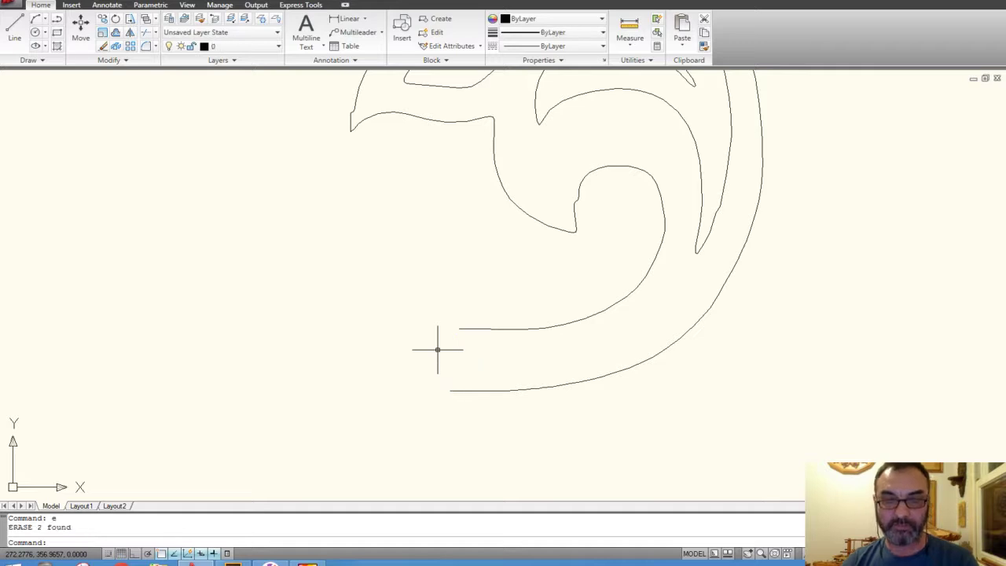
- Draw a vertical line with Ortho from the lower curve's end up to the inner curve
text(l)
key(Return)
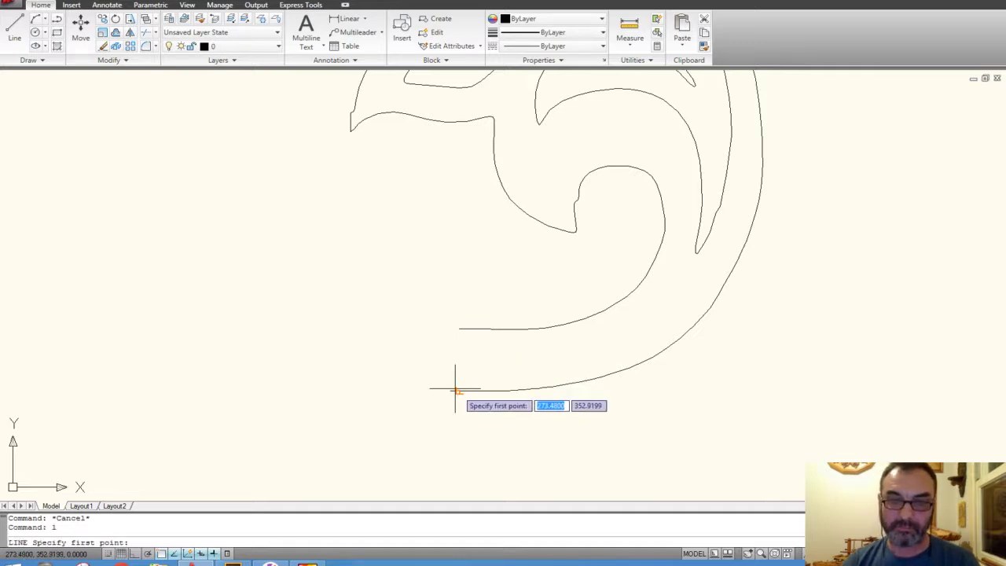
click(450, 390)
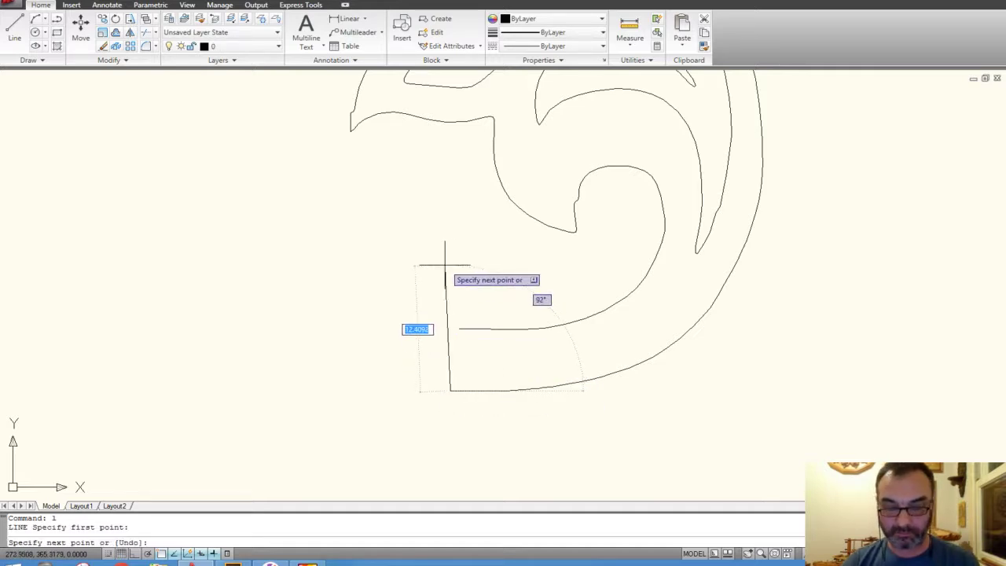
key(F8)
click(444, 264)
key(Return)
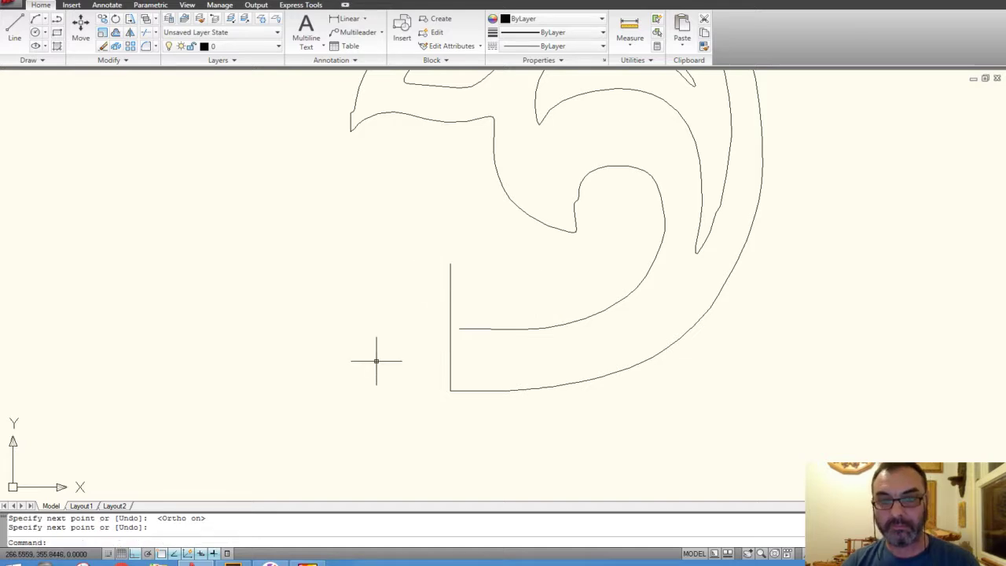
text(l)
- Draw a horizontal line from the inner curve and fillet it with the vertical line at radius 0
key(Return)
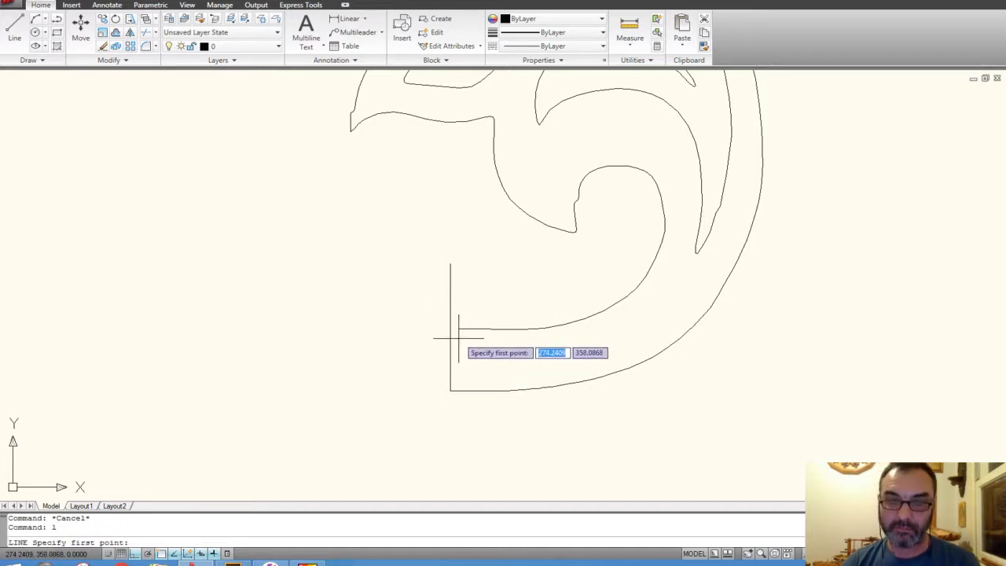
click(459, 329)
click(349, 333)
key(Return)
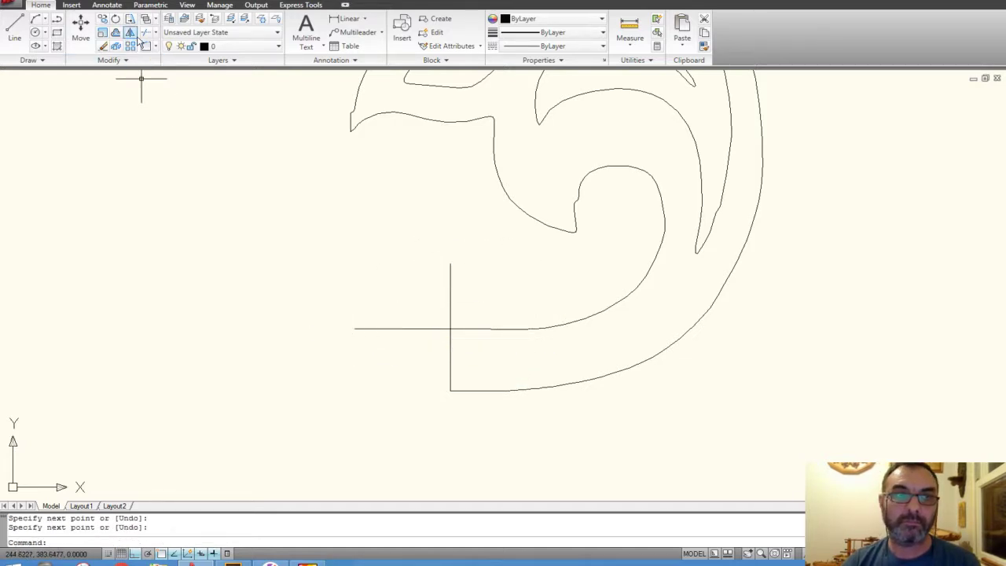
click(145, 47)
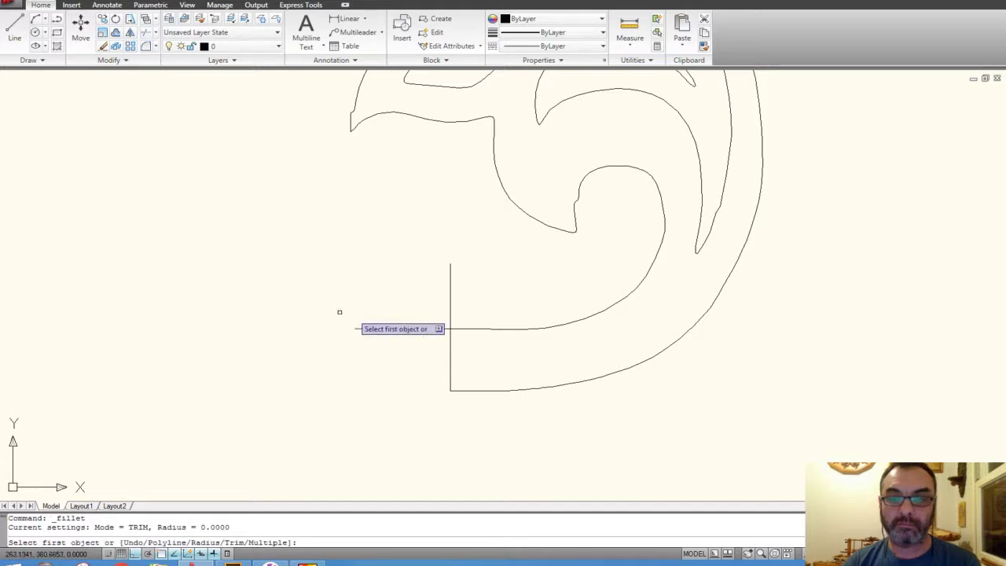
click(450, 337)
click(456, 329)
scroll(456, 328, down, 3)
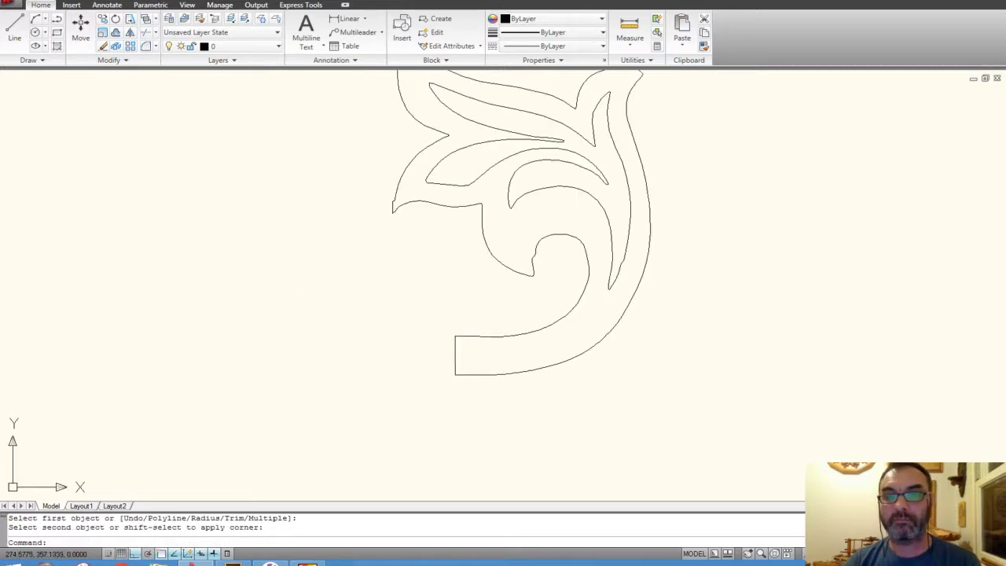
middle_drag(429, 386, 385, 430)
middle_drag(414, 375, 420, 440)
scroll(303, 337, up, 2)
scroll(332, 359, up, 2)
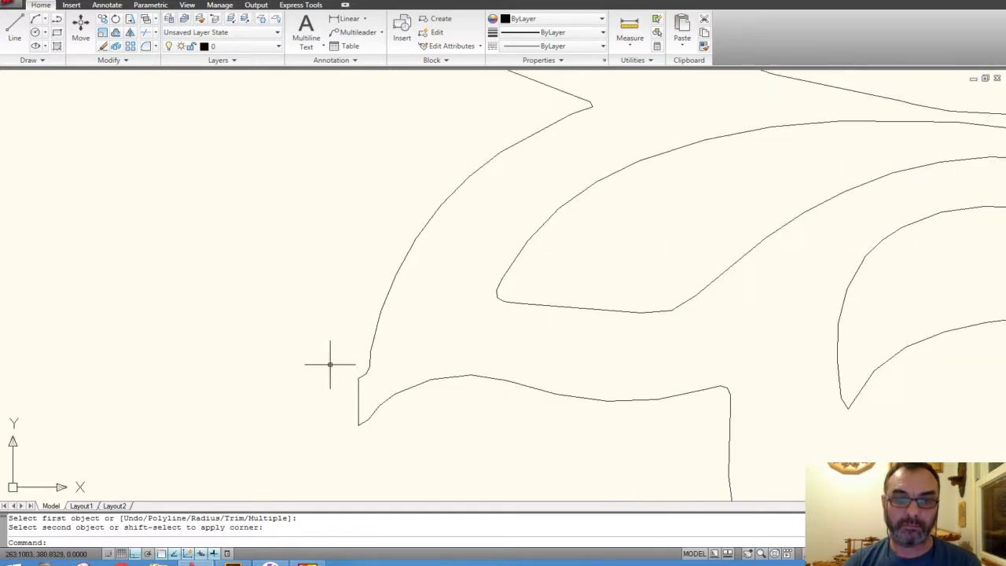
scroll(348, 332, up, 2)
scroll(347, 330, up, 1)
scroll(347, 330, down, 5)
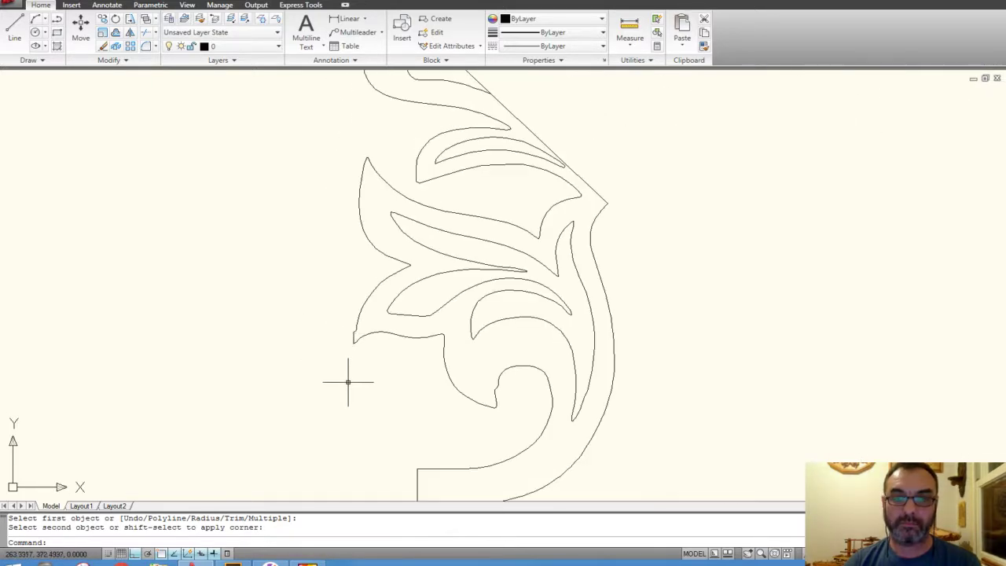
scroll(348, 382, down, 3)
middle_drag(348, 381, 371, 316)
scroll(370, 292, up, 4)
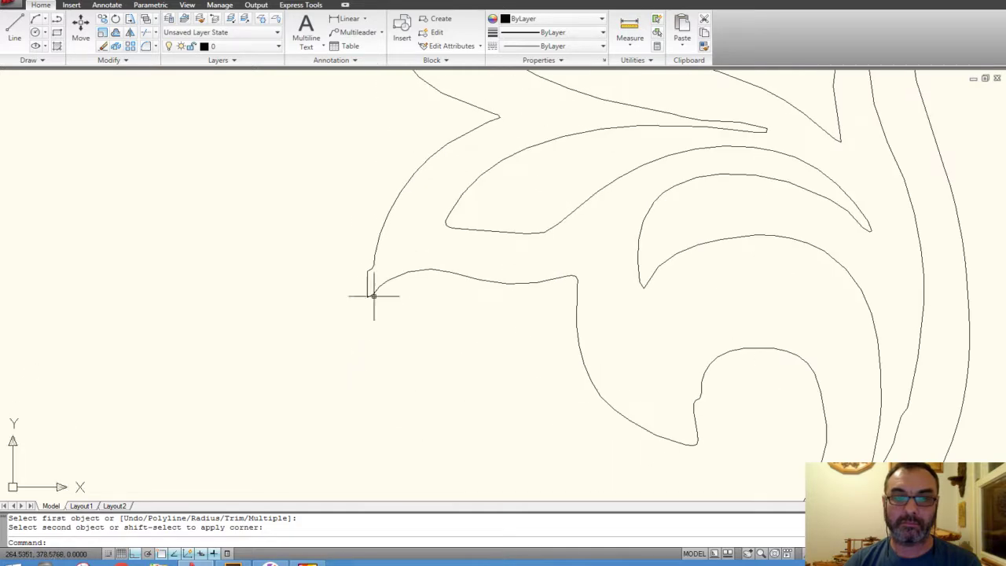
scroll(364, 266, up, 2)
key(Escape)
click(371, 320)
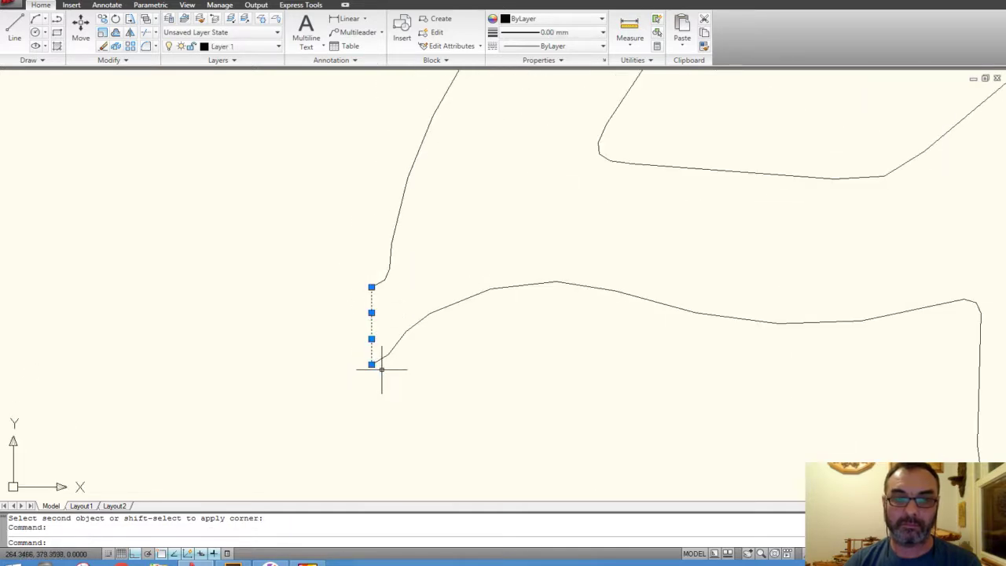
scroll(383, 370, down, 5)
key(Escape)
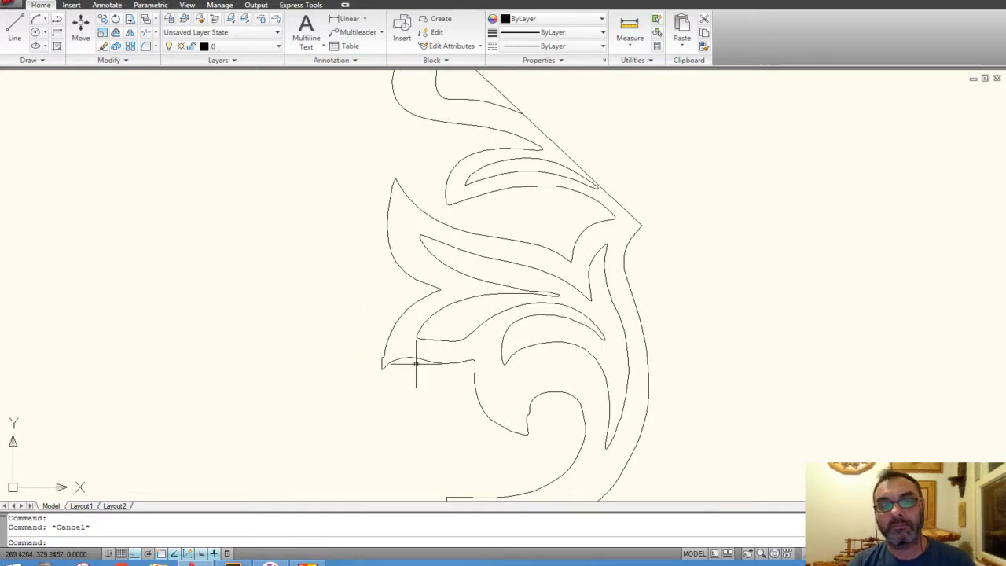
scroll(373, 353, up, 2)
scroll(375, 353, up, 3)
click(395, 345)
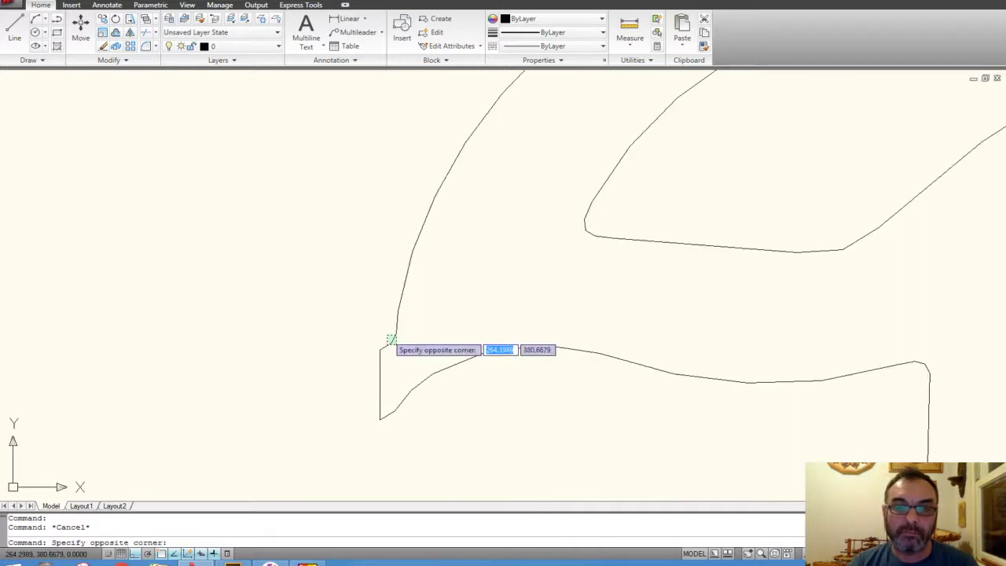
click(386, 335)
click(385, 404)
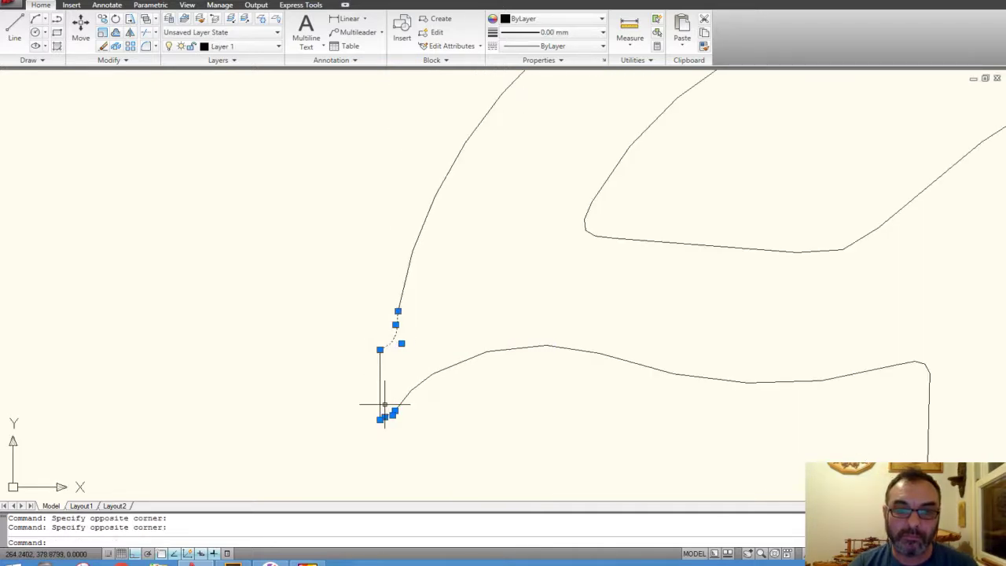
key(Escape)
scroll(384, 404, down, 3)
scroll(384, 404, down, 2)
scroll(384, 403, down, 2)
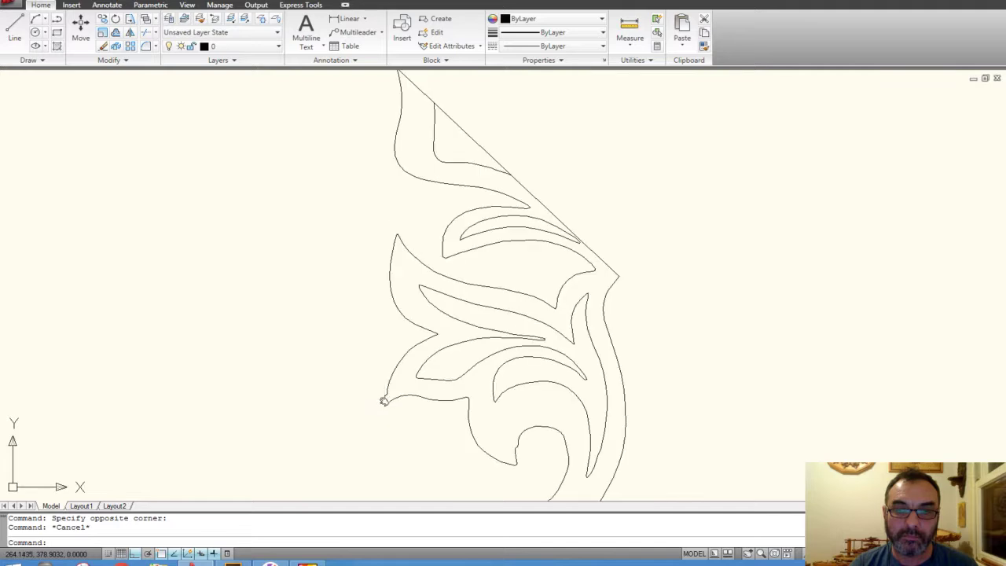
middle_drag(384, 400, 378, 246)
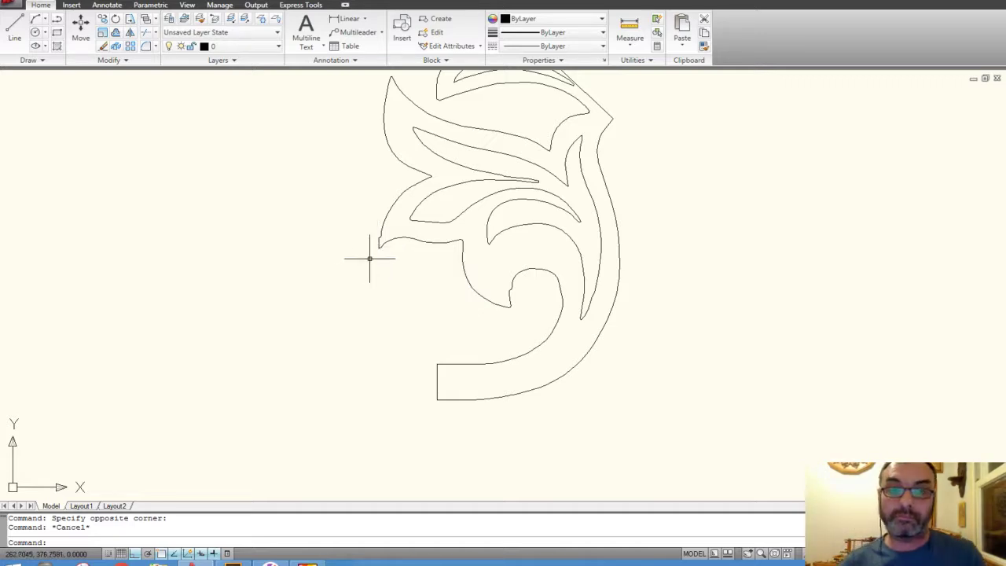
- Erase the small curve piece at the middle-left leaf's tip
scroll(370, 257, up, 3)
scroll(370, 258, up, 2)
scroll(370, 257, down, 2)
middle_drag(395, 209, 380, 263)
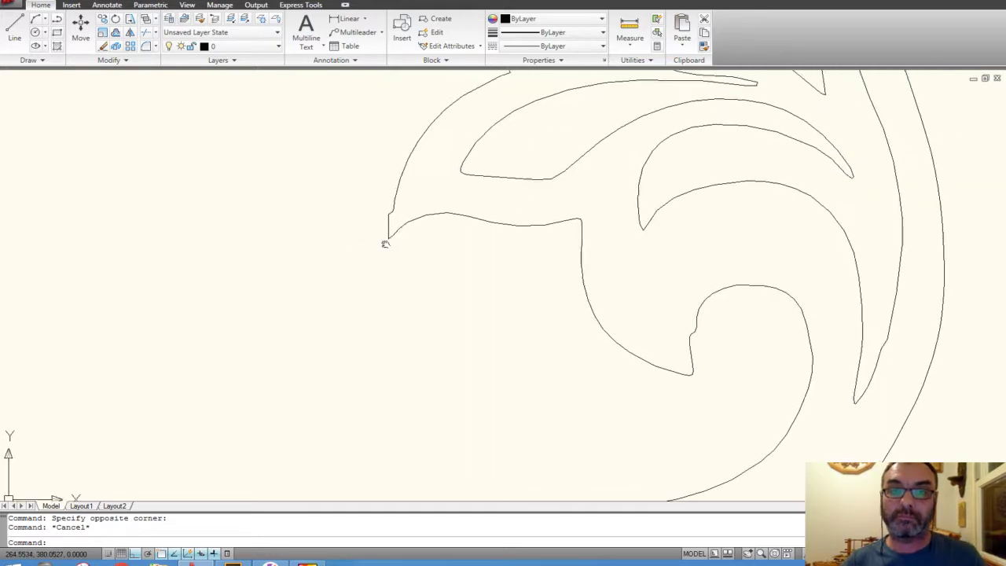
scroll(386, 229, up, 3)
click(382, 223)
scroll(379, 240, up, 3)
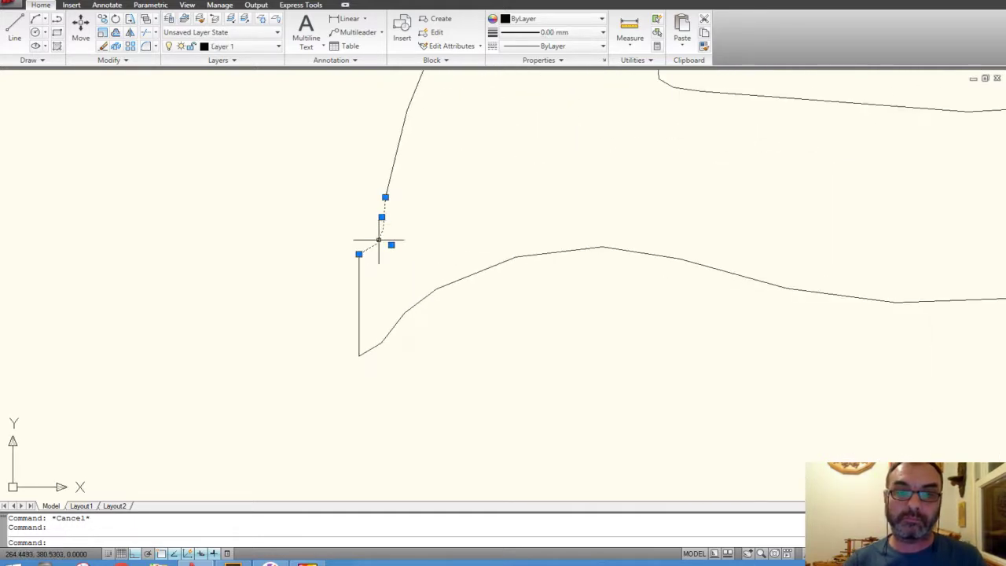
text(e)
key(Return)
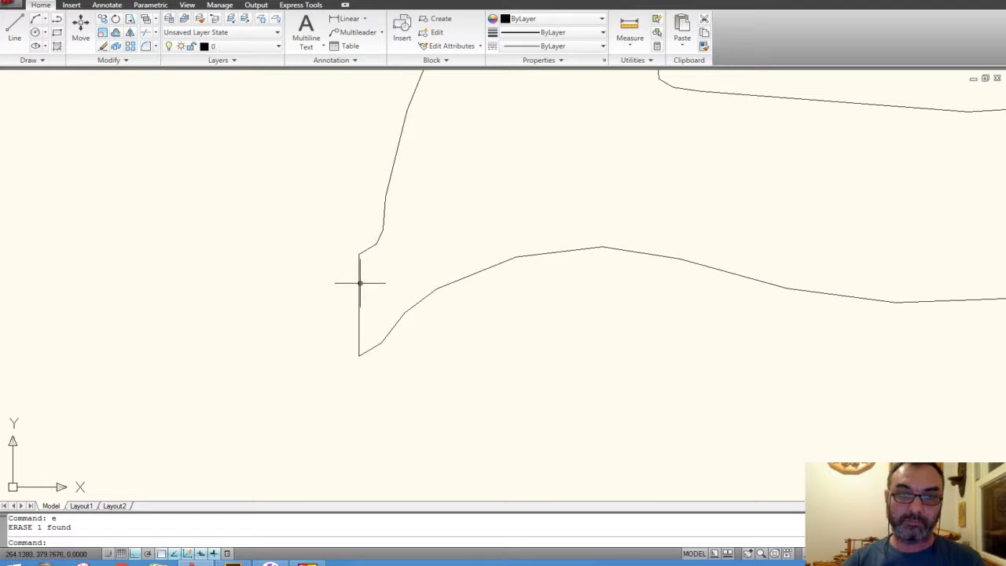
- Delete the four short stray edges and curved pieces around the leaf tip
click(359, 283)
key(Delete)
click(369, 248)
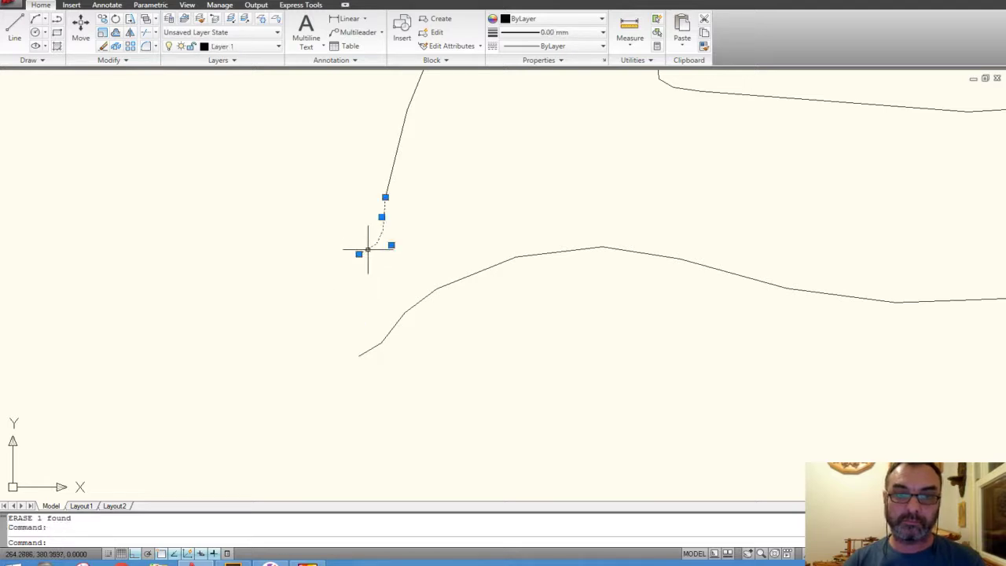
key(Delete)
click(363, 351)
key(Delete)
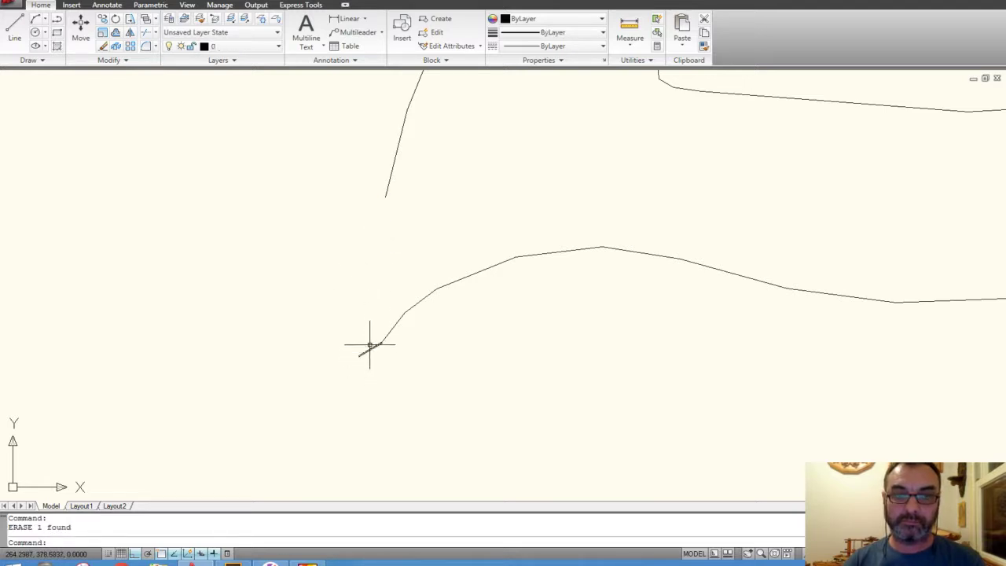
click(370, 348)
key(Delete)
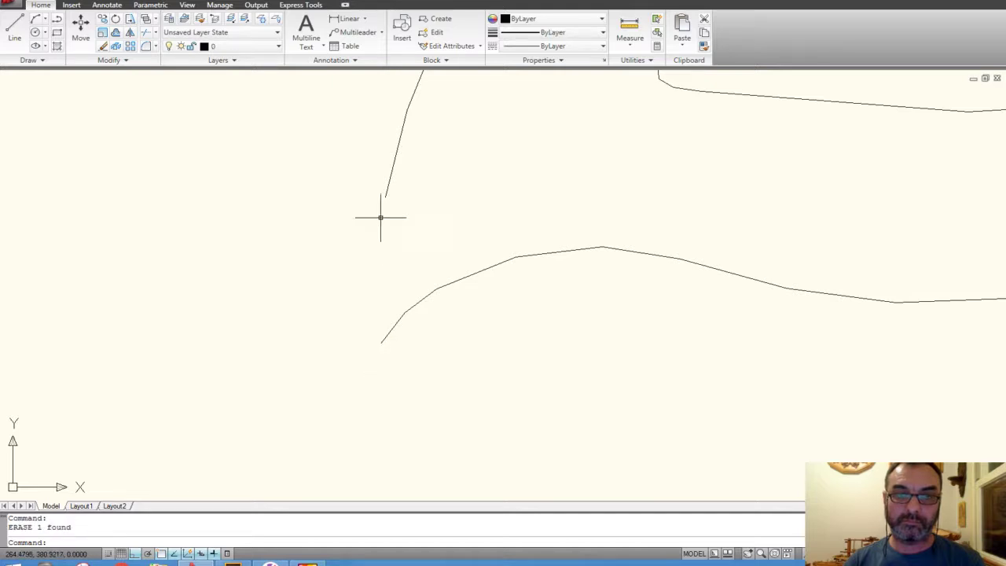
- Cancel a trial grip stretch of the spline and erase the duplicate spline
click(385, 196)
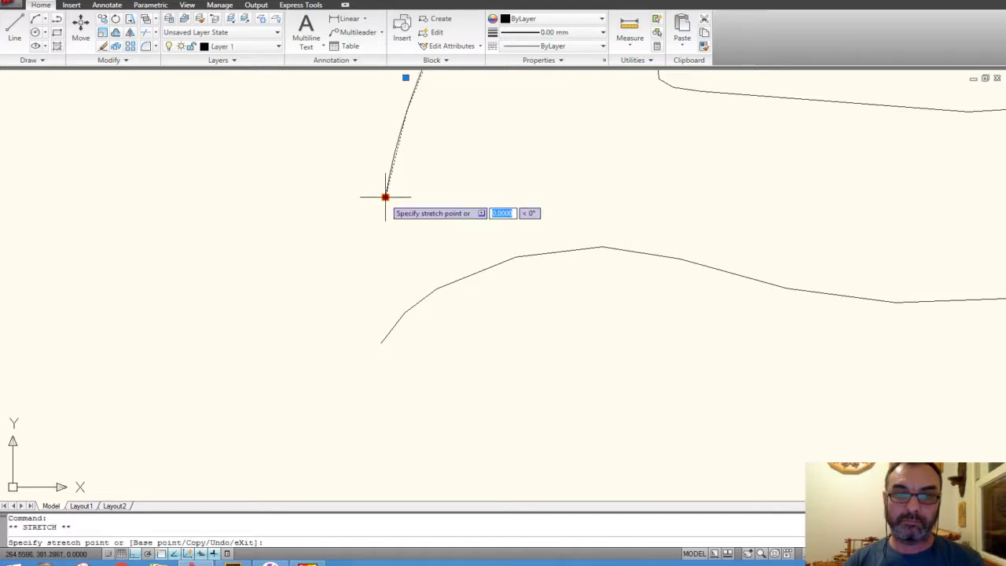
click(381, 342)
scroll(397, 353, down, 2)
middle_drag(392, 228, 393, 292)
key(Escape)
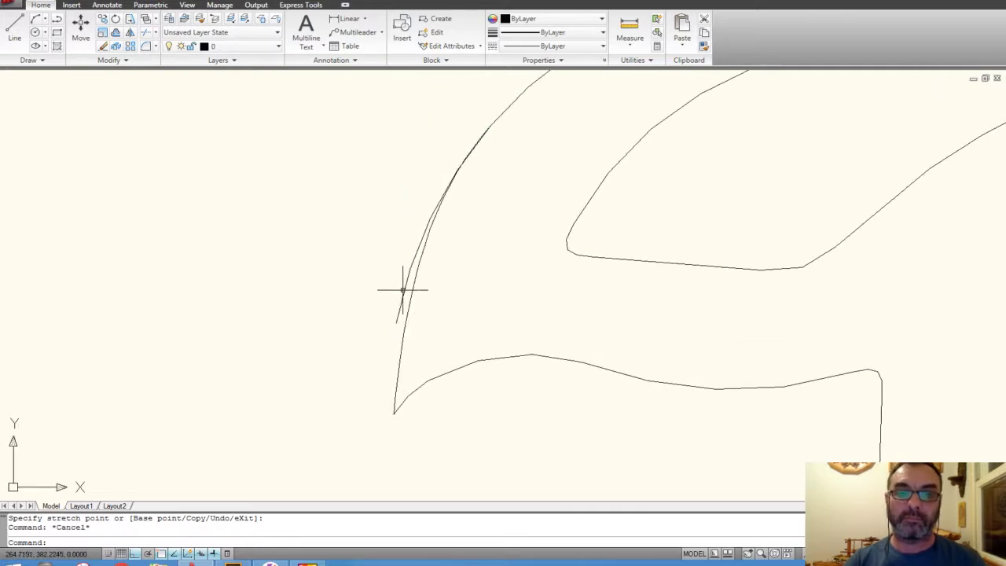
text(e)
key(Return)
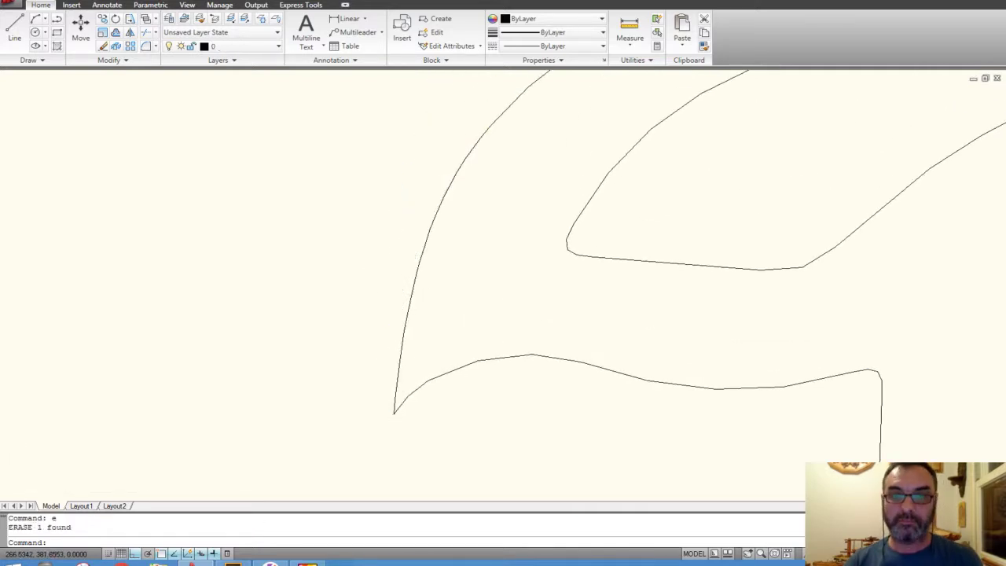
scroll(400, 389, down, 2)
mouse_move(441, 260)
middle_down()
mouse_move(418, 288)
mouse_move(330, 333)
mouse_move(362, 236)
middle_up()
scroll(451, 298, down, 3)
scroll(330, 326, down, 1)
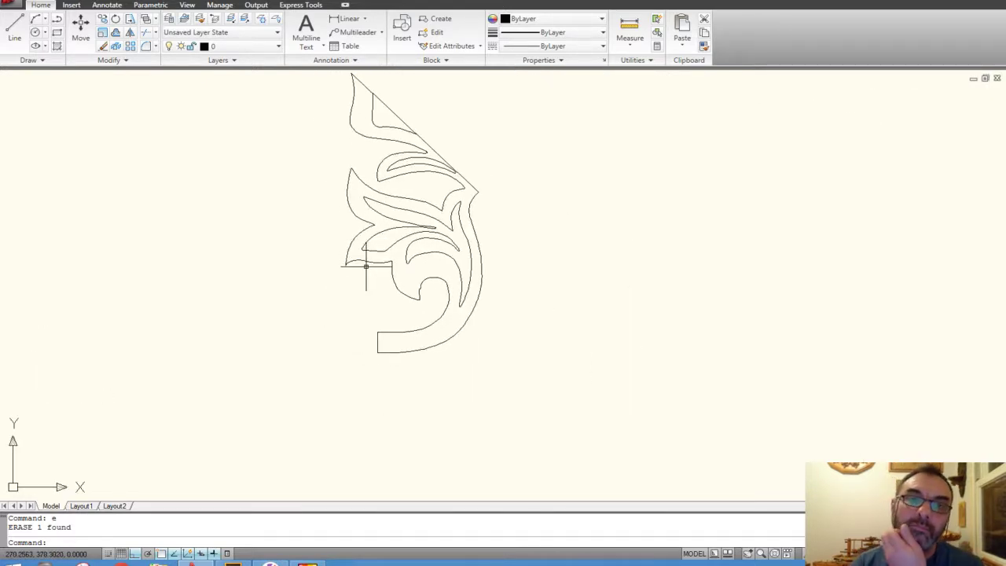
- Mirror the half ornament across its diagonal line from the top tip, keeping the original half
click(532, 402)
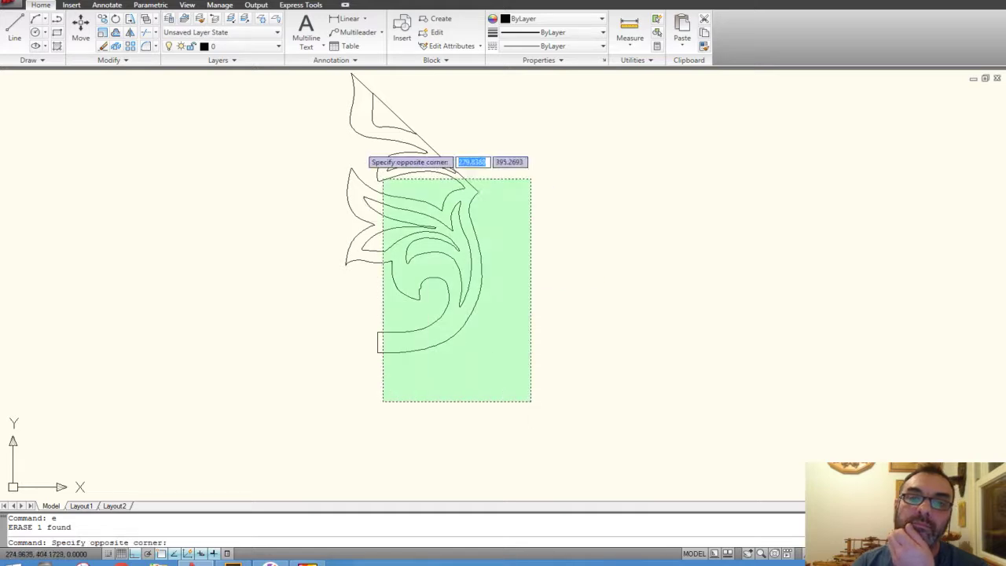
click(308, 90)
right_click(312, 143)
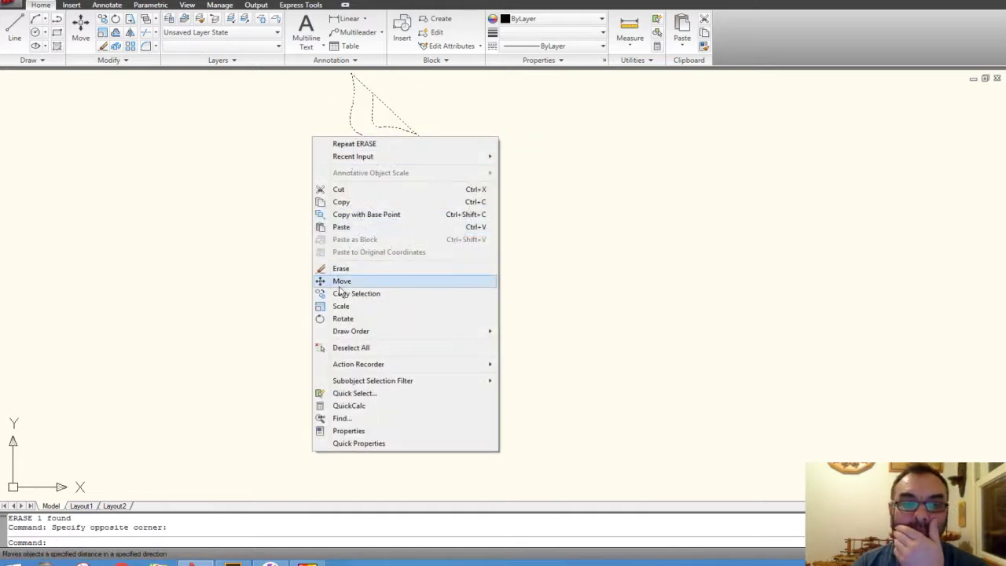
click(130, 36)
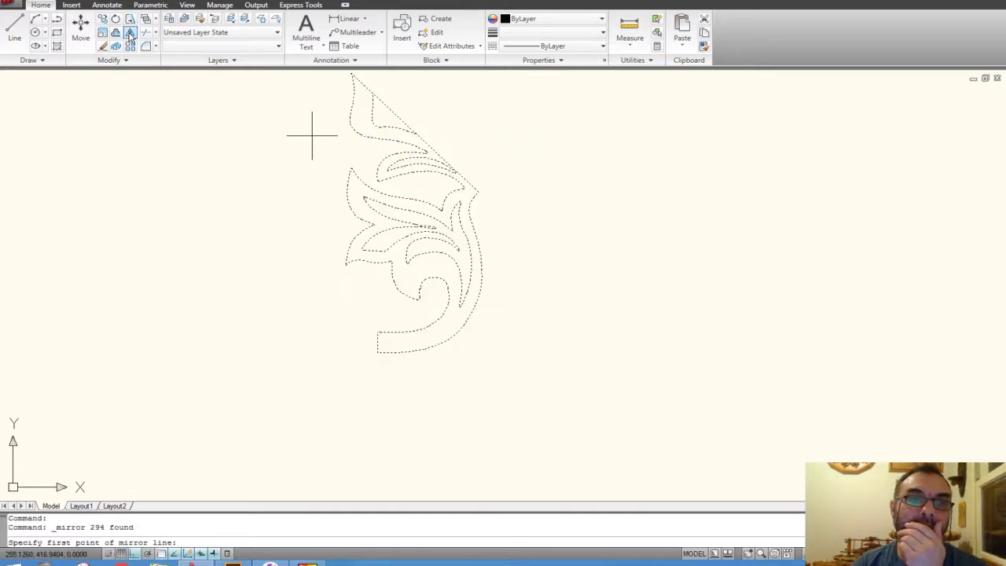
scroll(325, 152, up, 3)
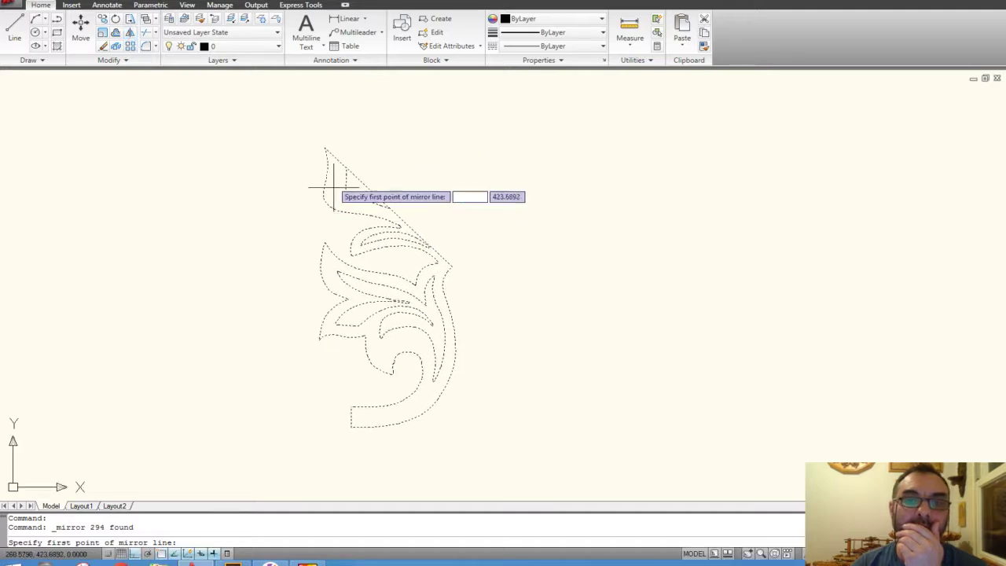
click(318, 144)
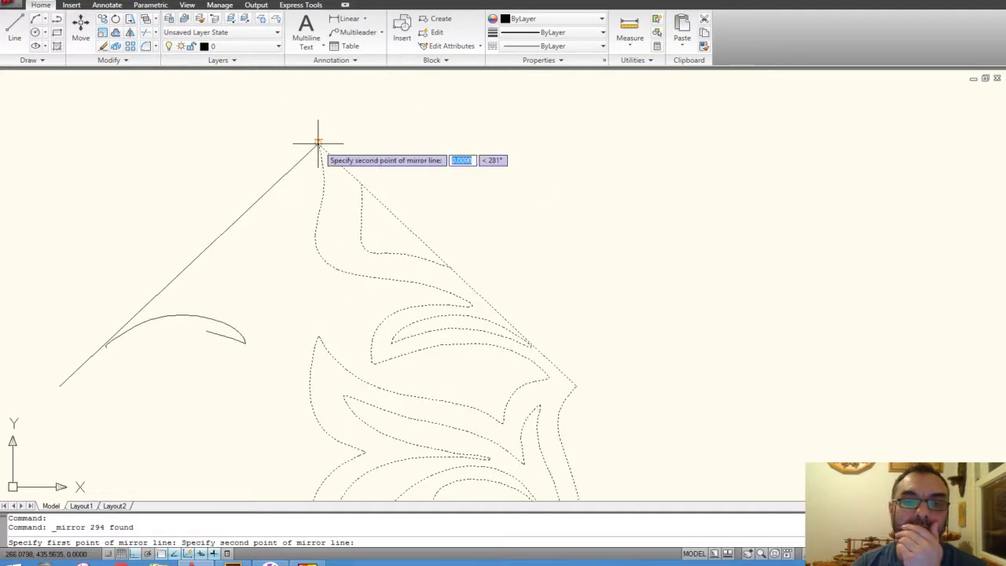
click(576, 385)
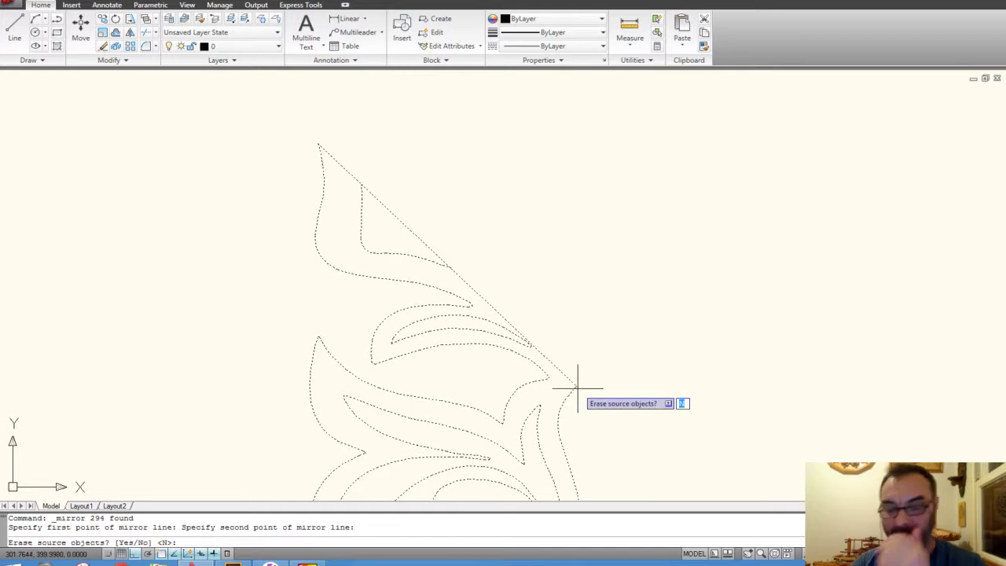
key(Return)
scroll(575, 381, down, 3)
scroll(534, 338, down, 2)
middle_drag(535, 337, 477, 247)
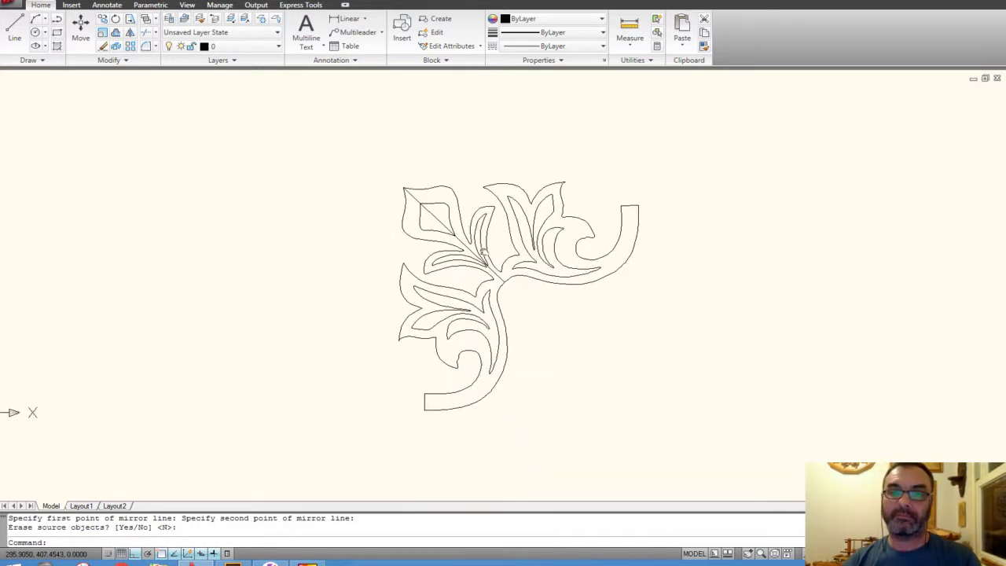
scroll(477, 246, up, 4)
- Erase the diagonal mirror line from the completed ornament
click(444, 236)
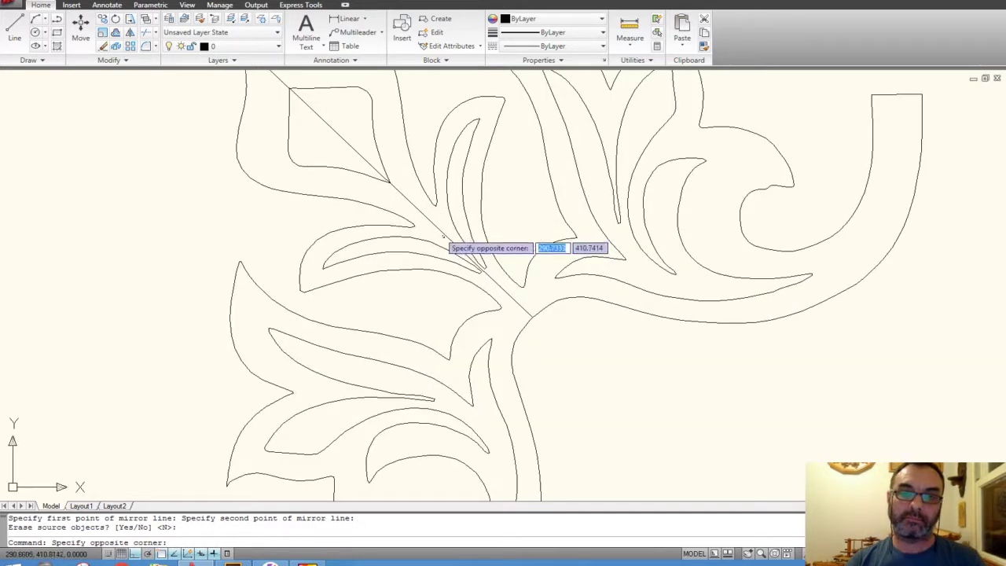
click(433, 225)
key(Return)
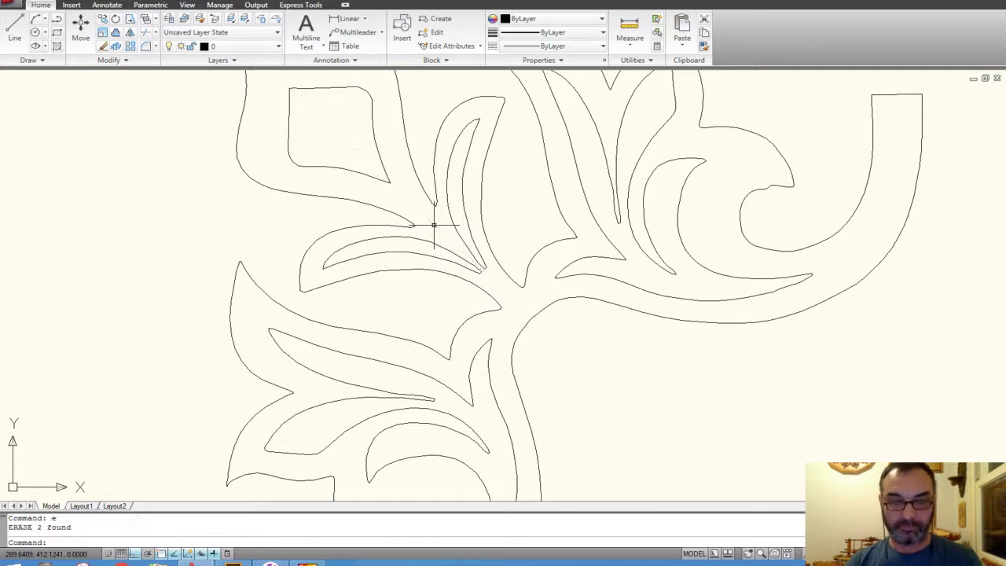
mouse_move(319, 236)
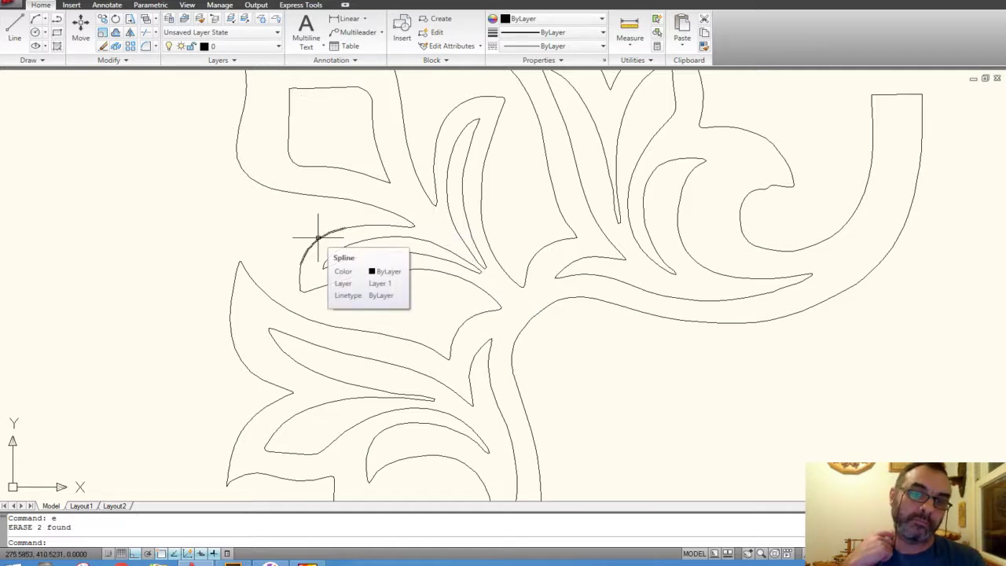
scroll(500, 272, down, 5)
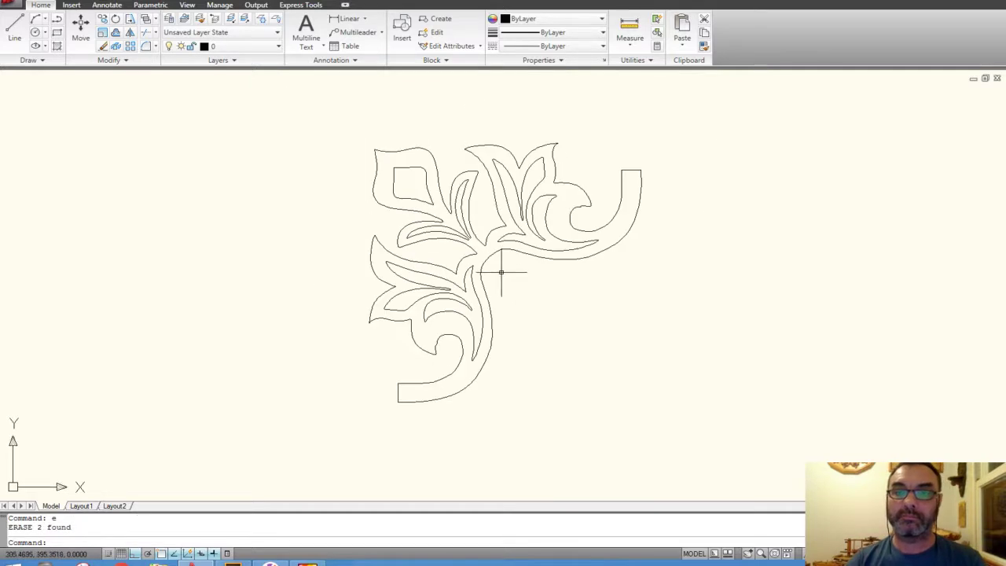
middle_drag(524, 276, 505, 239)
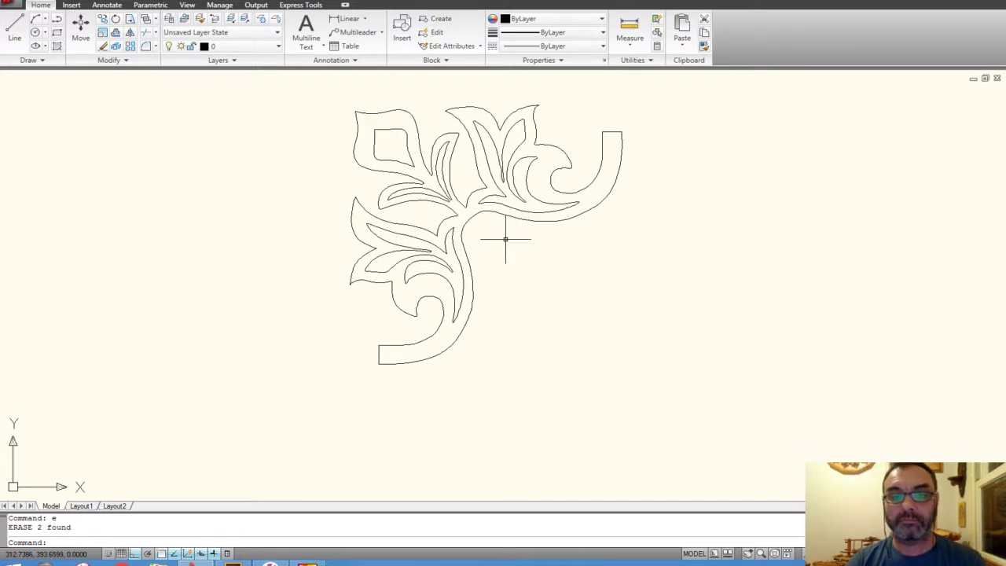
scroll(429, 382, down, 4)
middle_drag(428, 382, 419, 323)
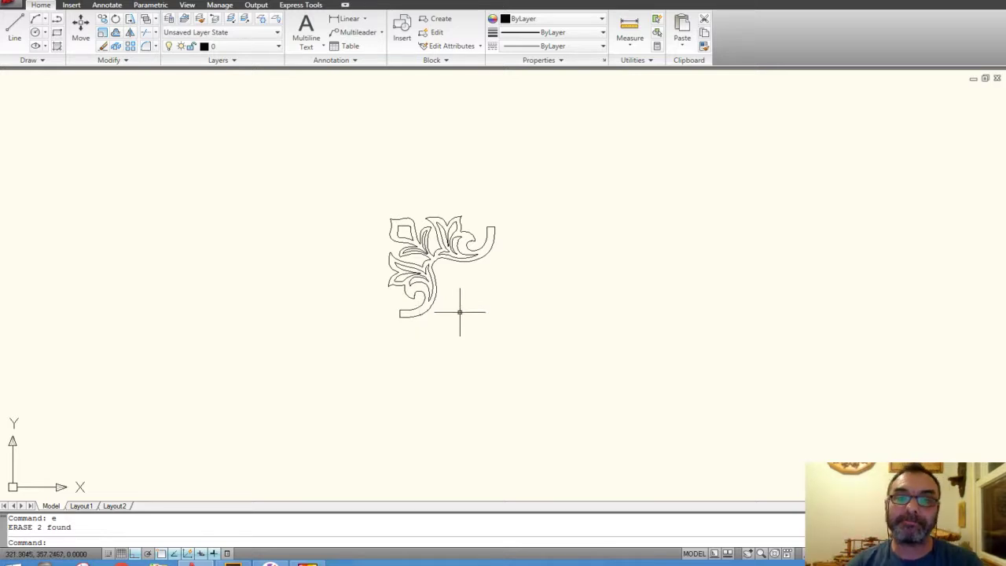
- Cut the whole corner ornament to the clipboard
click(704, 20)
click(529, 372)
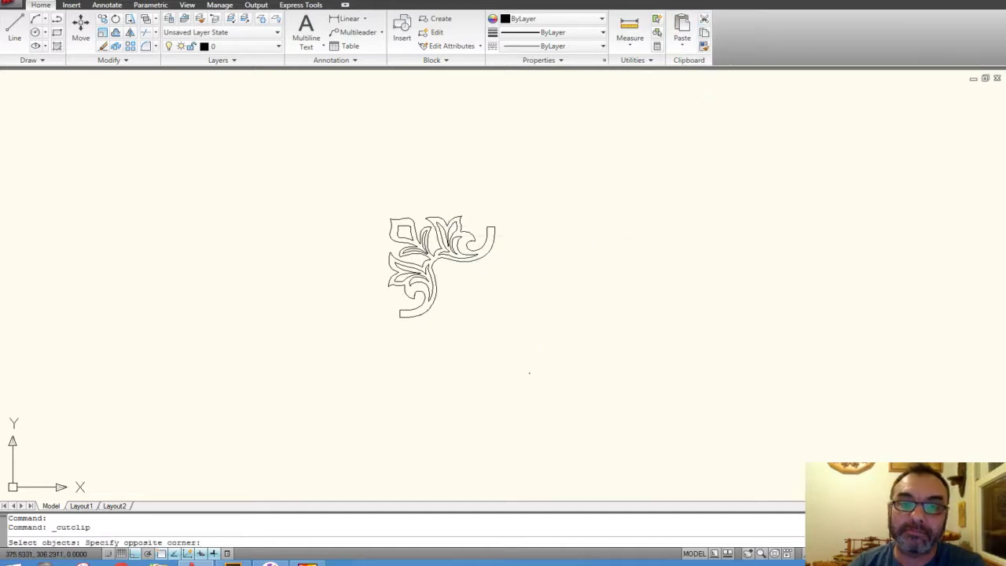
click(336, 196)
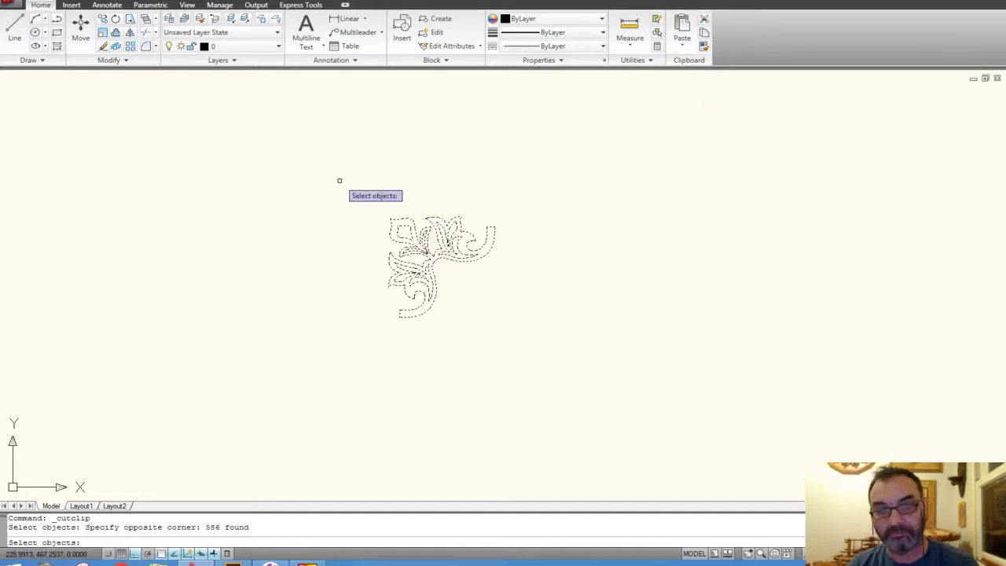
key(Return)
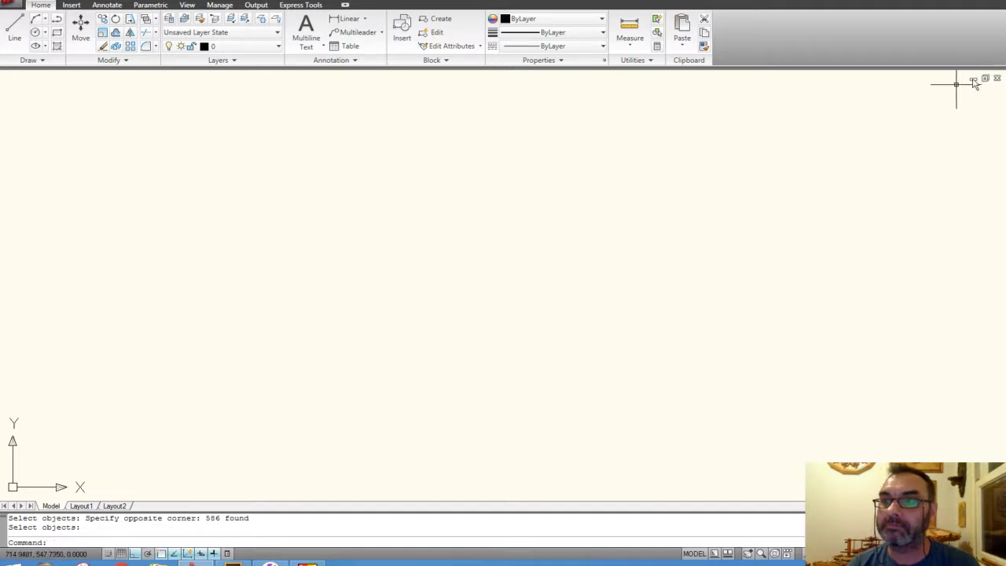
- Minimize the ornament drawing and show the Application Menu's recent documents list
click(973, 79)
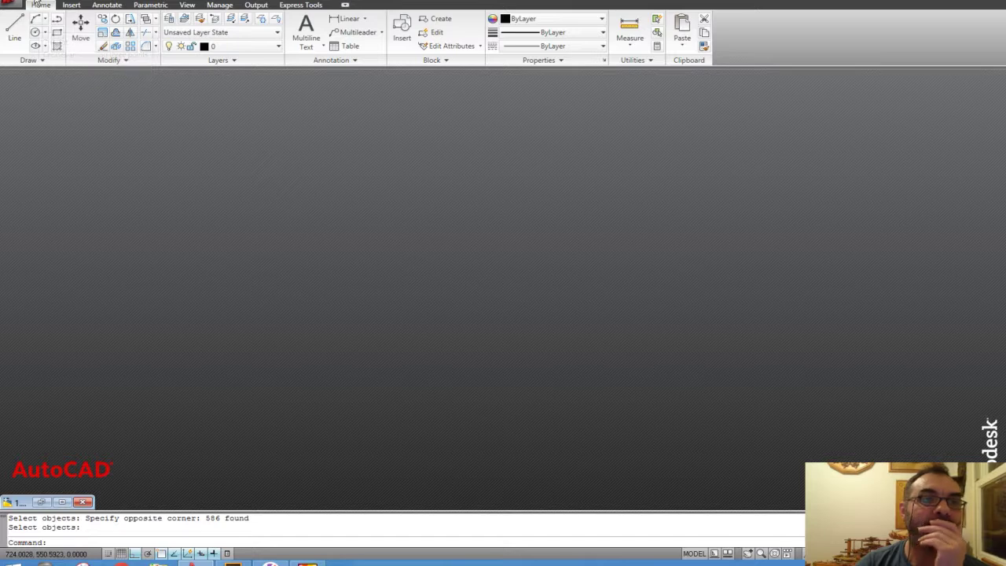
click(47, 4)
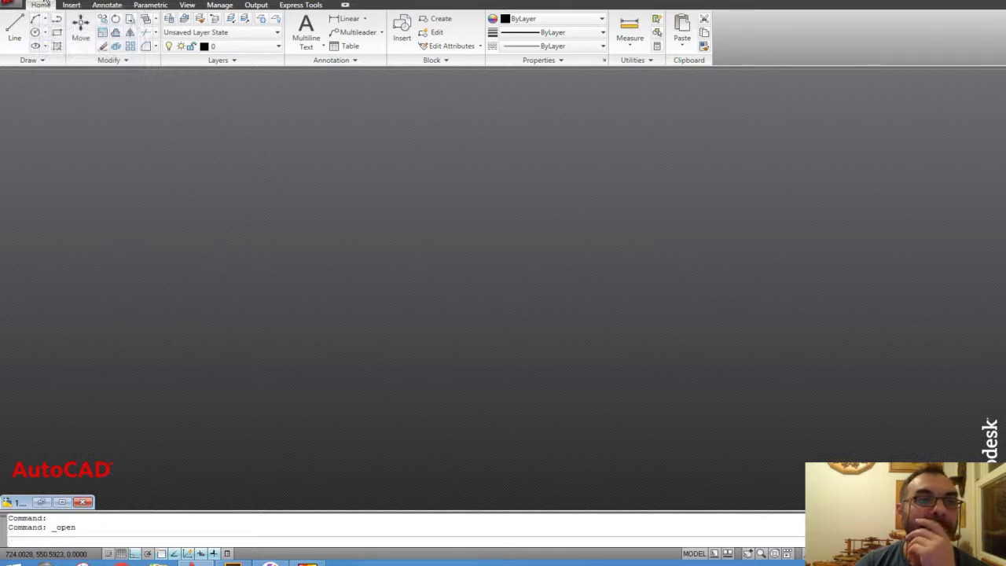
click(674, 156)
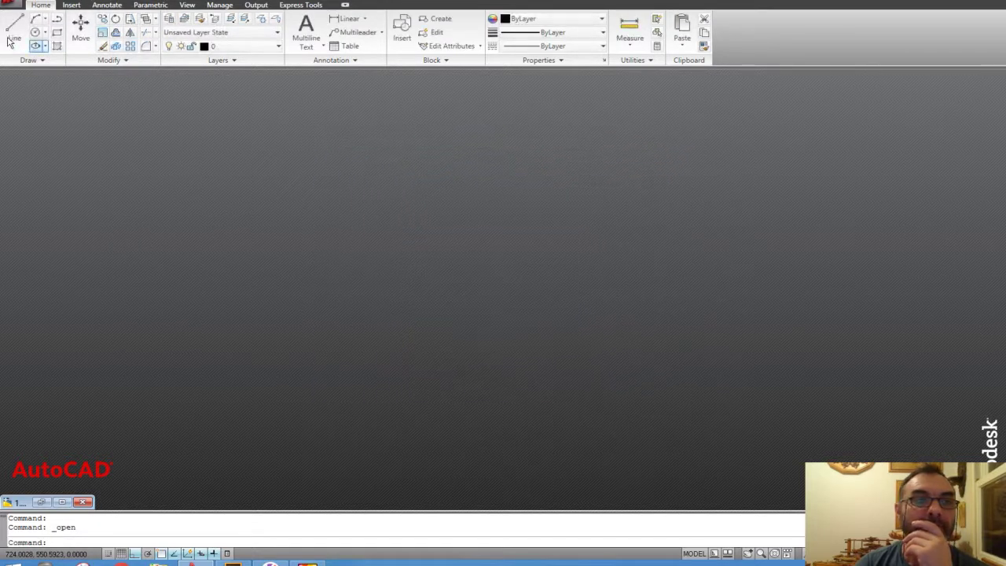
click(13, 4)
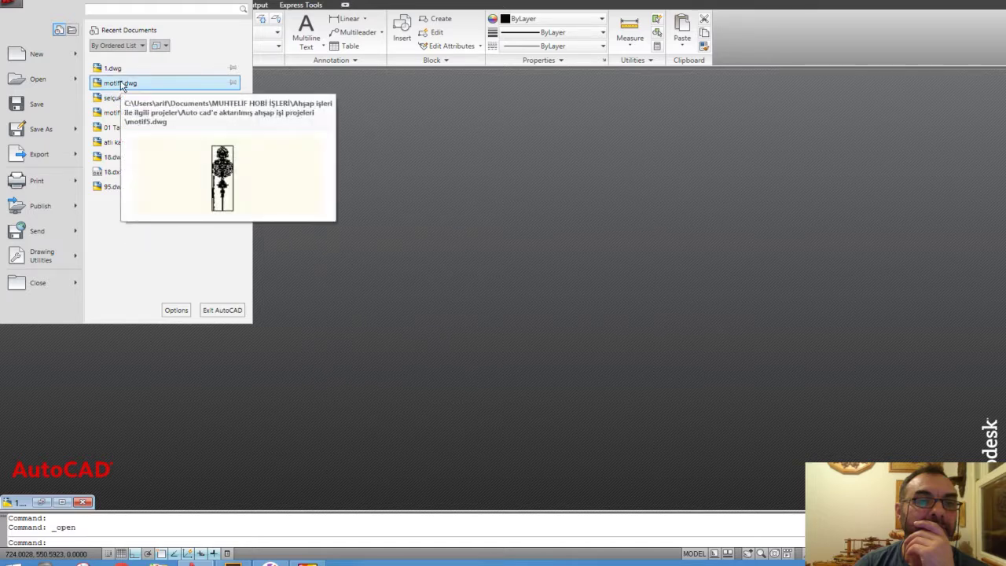
- In the Select File dialog, browse to Documents > MUHTELIF HOBI İŞLERİ > Modeller
click(37, 81)
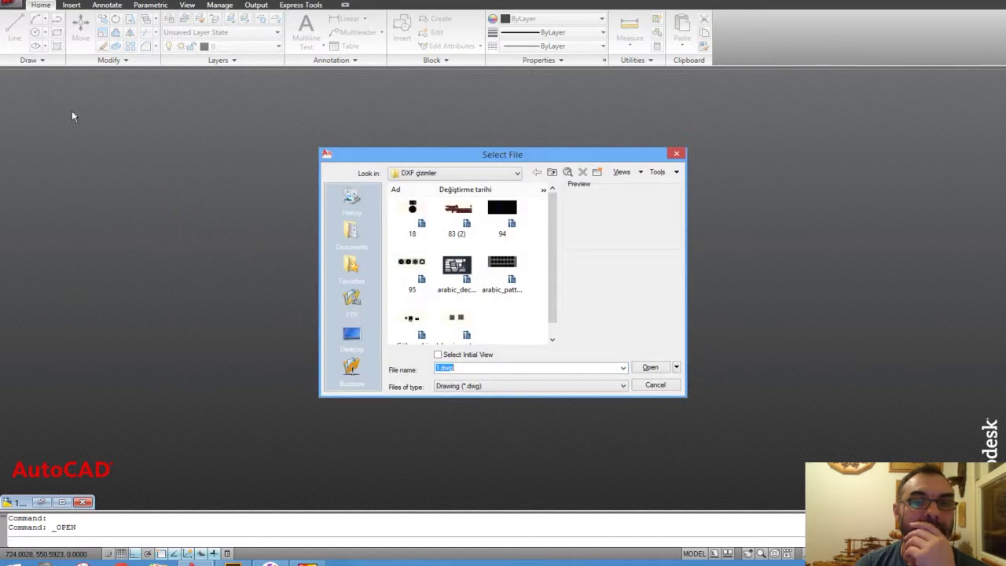
click(352, 233)
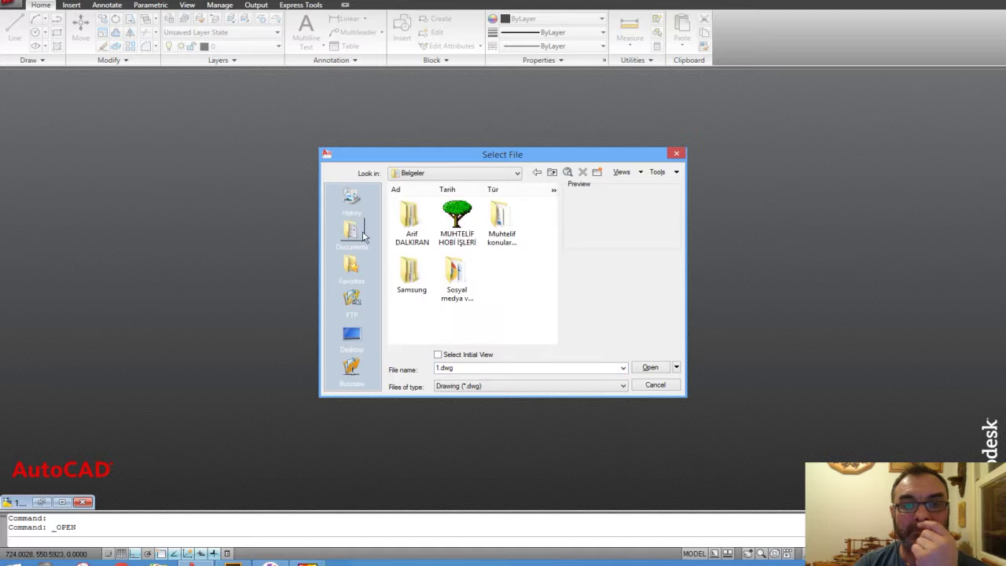
double_click(459, 234)
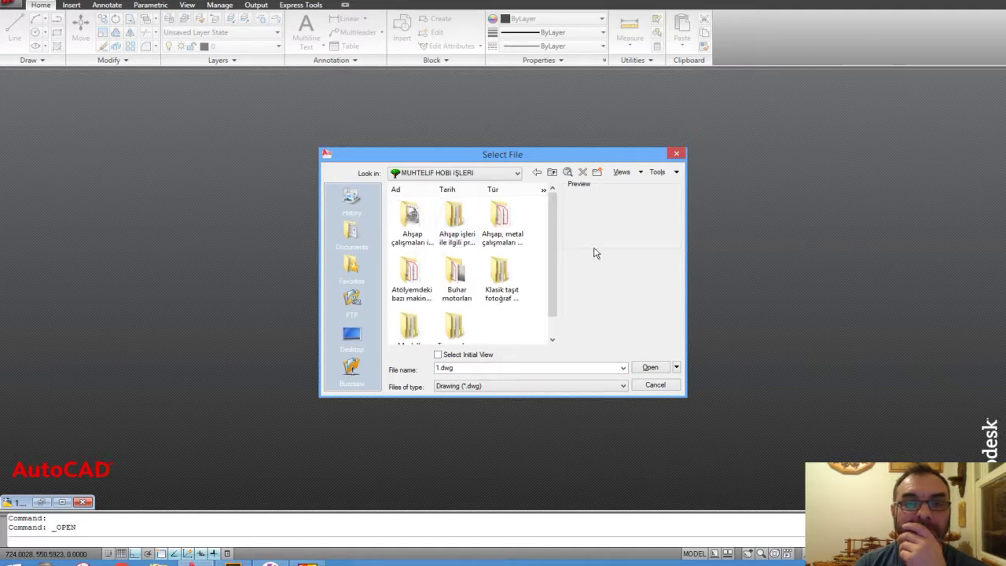
drag(551, 258, 552, 282)
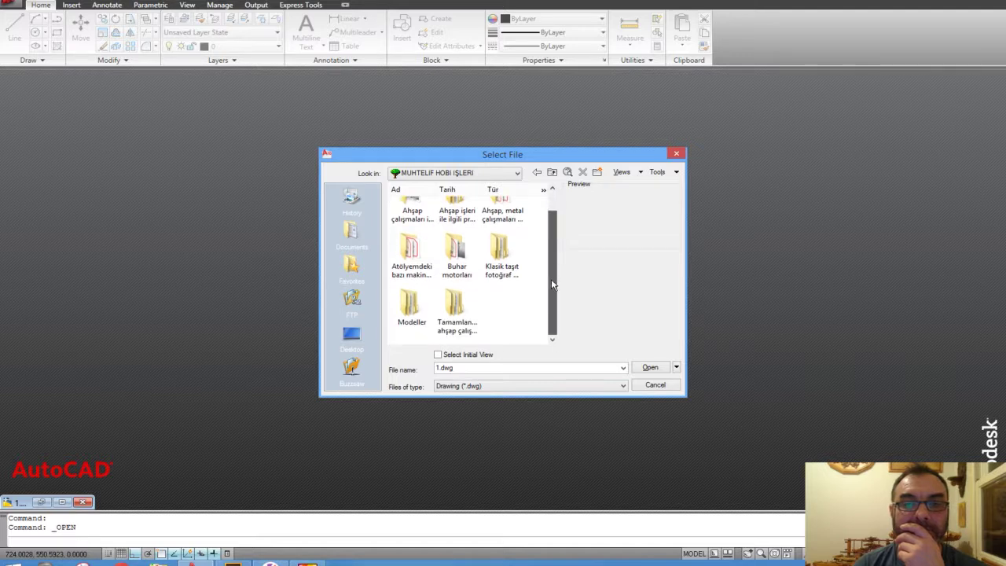
double_click(412, 305)
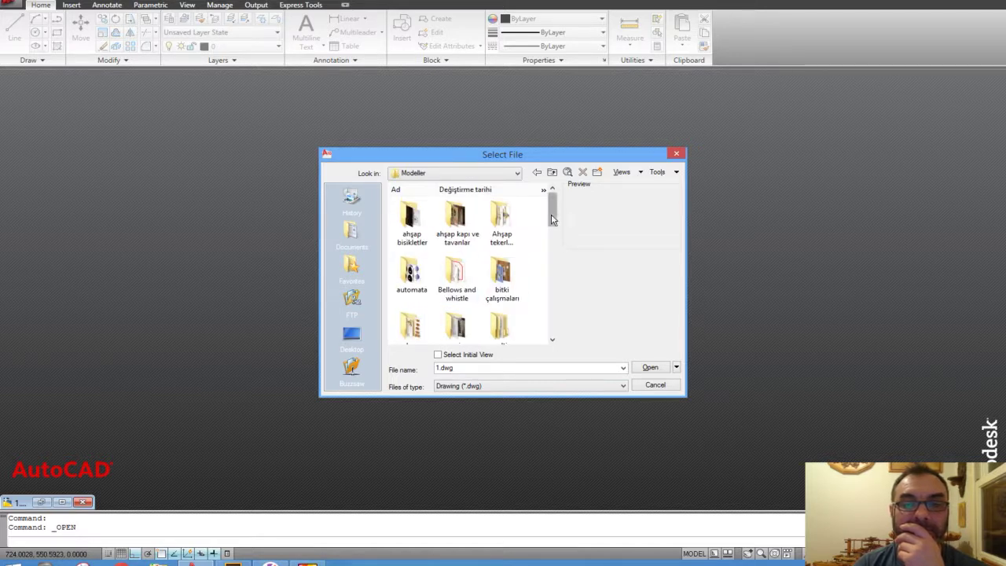
drag(552, 218, 550, 333)
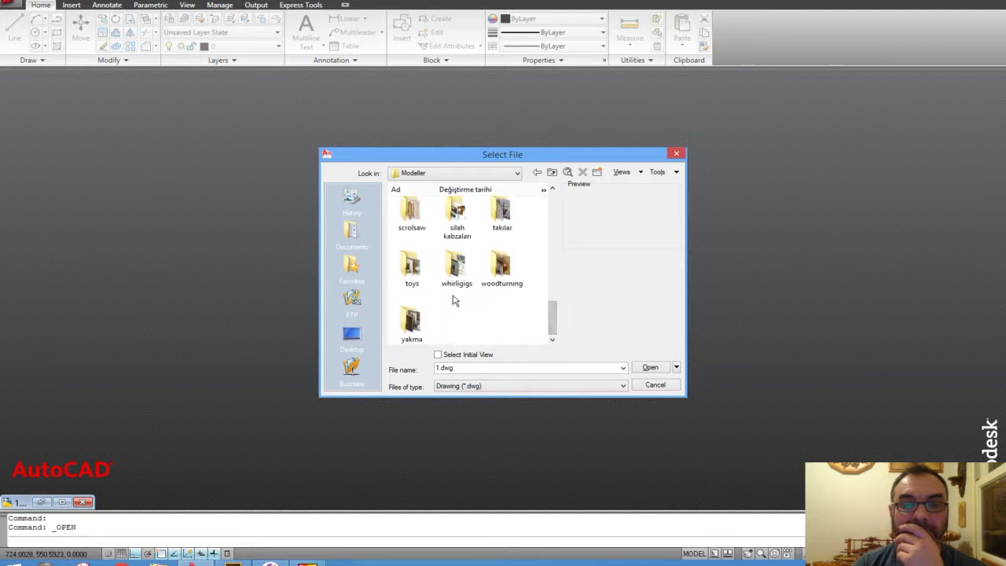
drag(553, 320, 552, 303)
- Open Comtoise clock çizimlerim.dwg from Saatler > Comtoise clock belge ve bilgiler
double_click(454, 229)
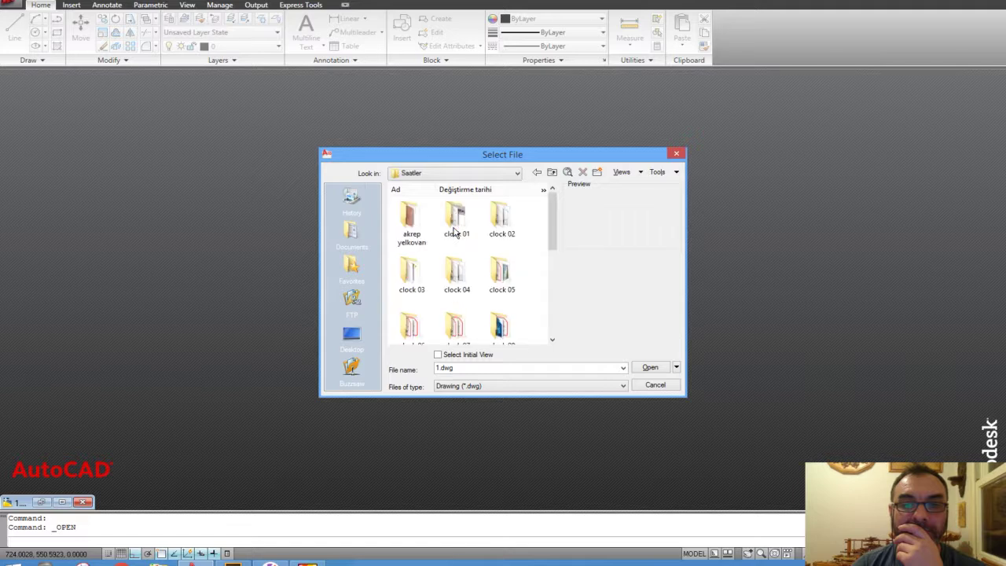
mouse_move(553, 231)
mouse_down()
mouse_move(550, 320)
mouse_move(550, 300)
mouse_up()
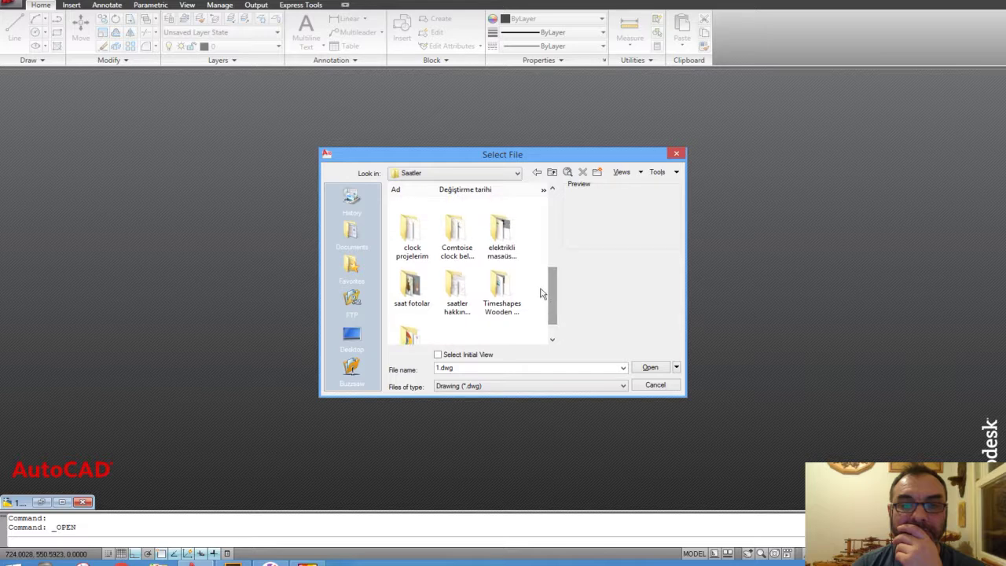
click(459, 239)
double_click(459, 239)
click(503, 224)
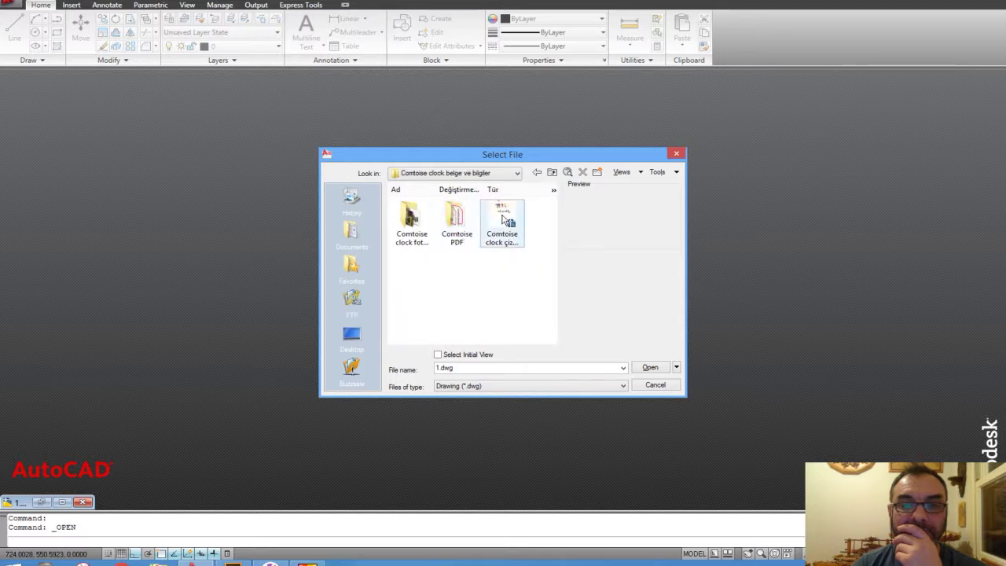
click(649, 368)
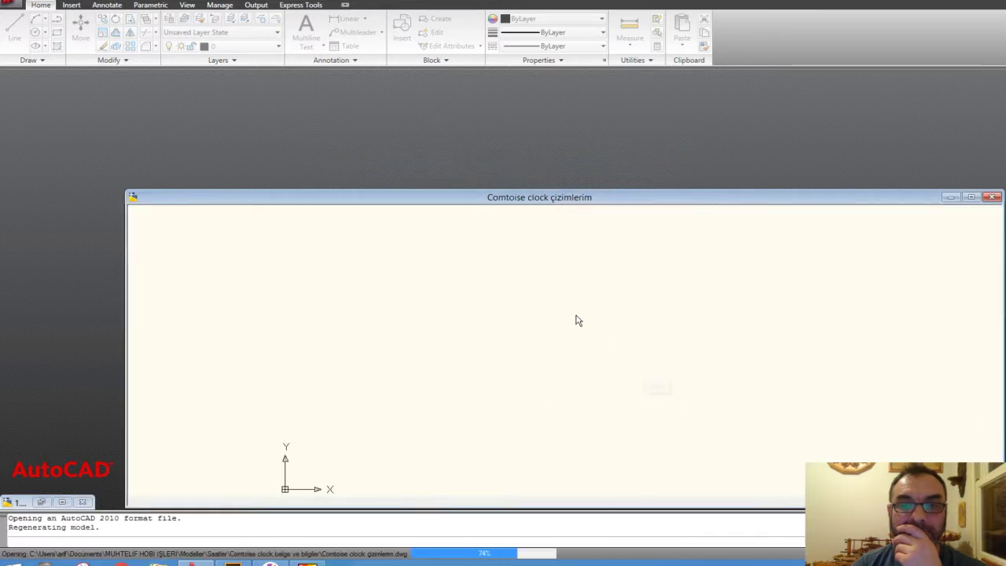
- Maximize the clock drawing and paste the ornament into empty space above-right of the clocks
click(971, 197)
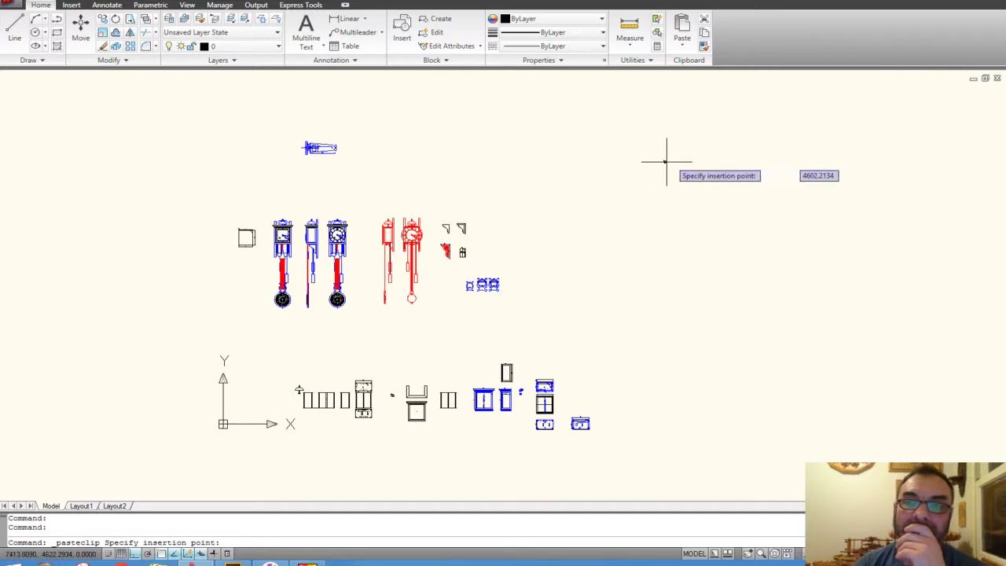
scroll(649, 166, up, 5)
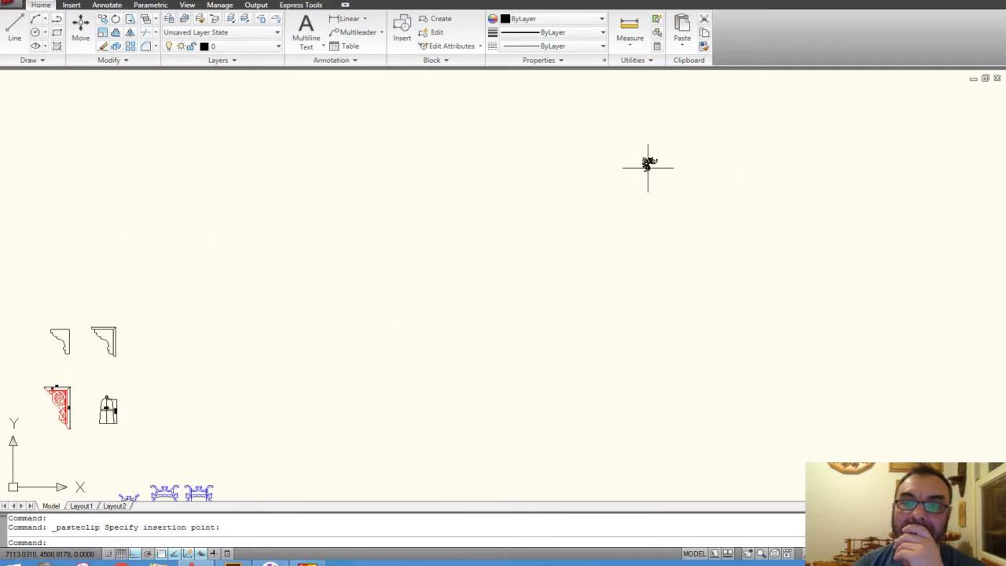
scroll(649, 166, up, 3)
click(682, 185)
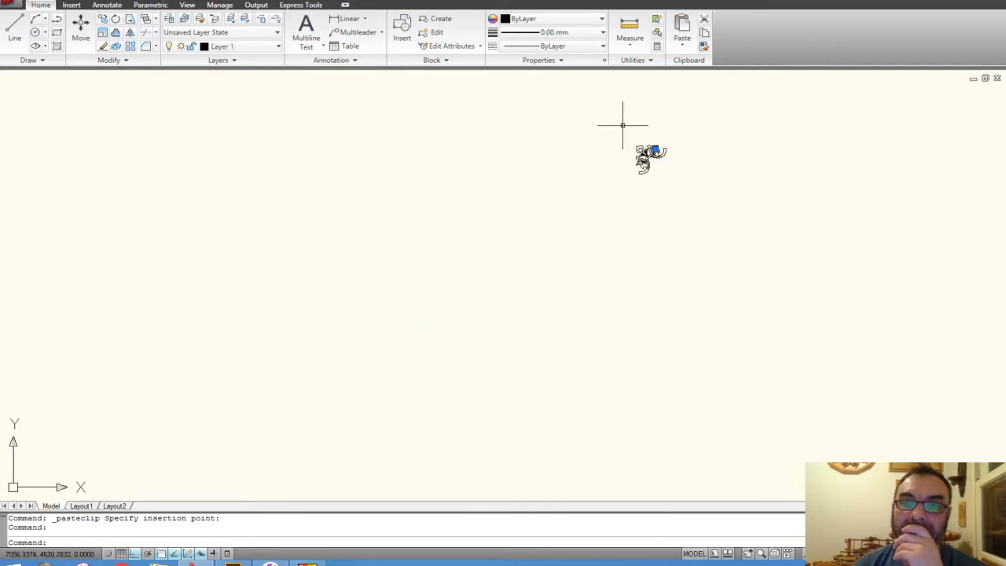
click(693, 191)
- Move the ornament over to sit above the row of clock drawings
click(629, 131)
right_click(629, 132)
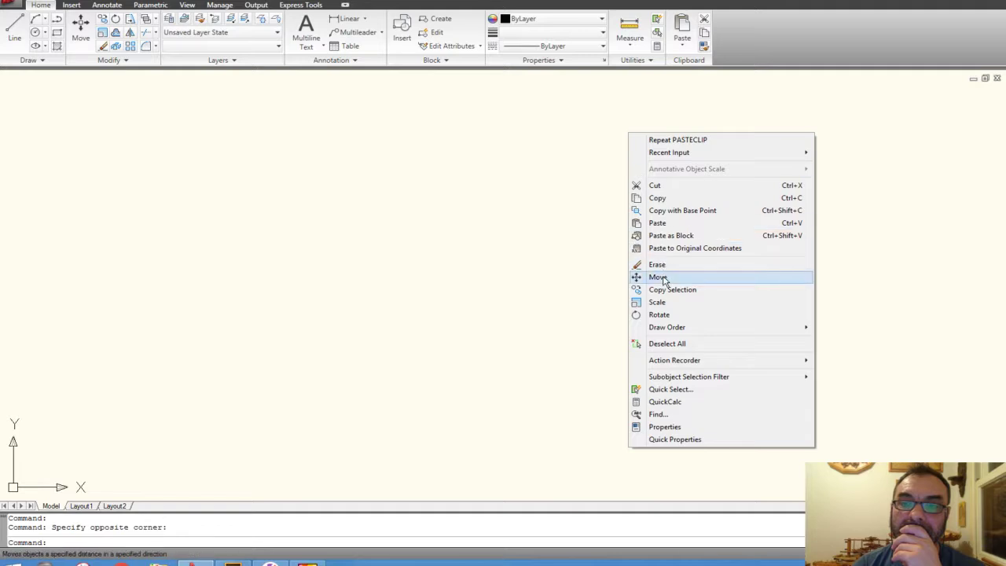
click(664, 277)
click(652, 189)
scroll(649, 200, down, 5)
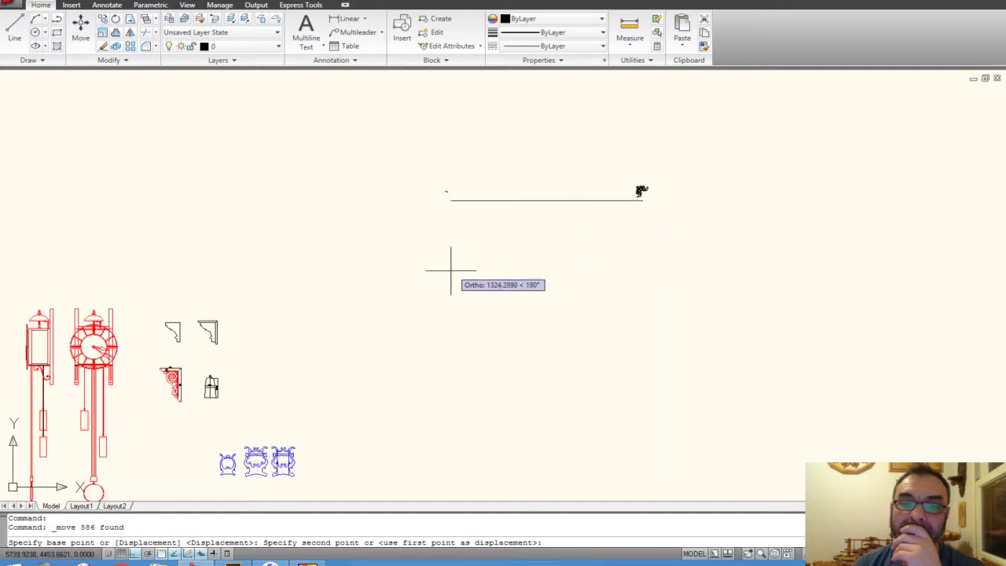
middle_drag(450, 271, 620, 259)
middle_drag(409, 275, 710, 149)
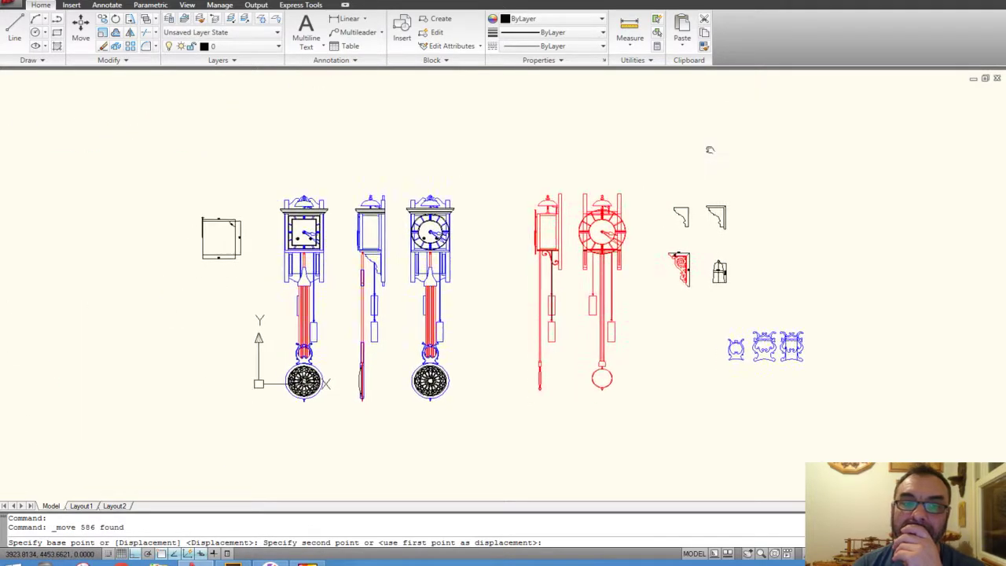
click(395, 173)
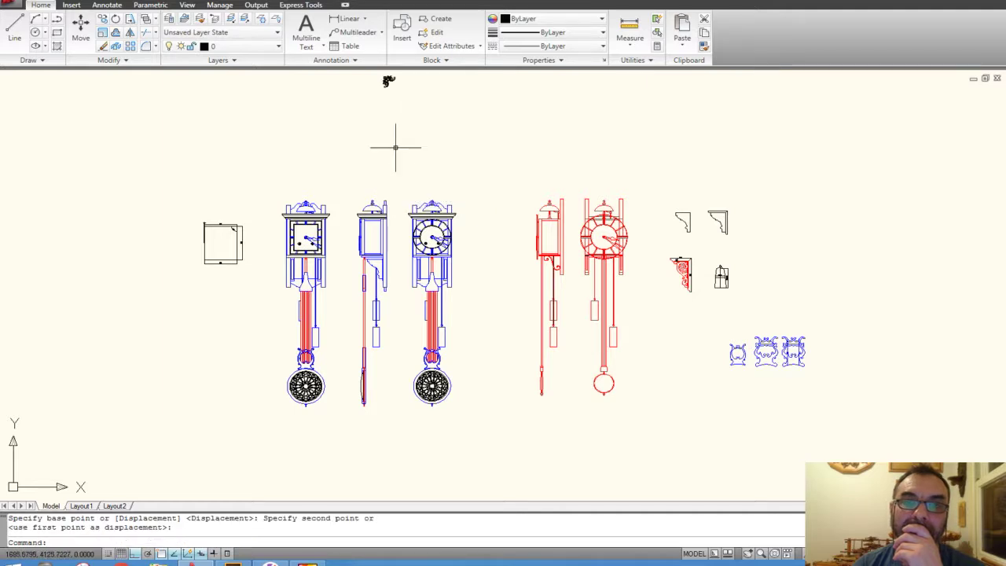
- Move the ornament lower, just above the clock elevations, between the side-view and round-dial clocks
middle_drag(395, 147, 417, 200)
click(431, 162)
click(404, 133)
right_click(387, 113)
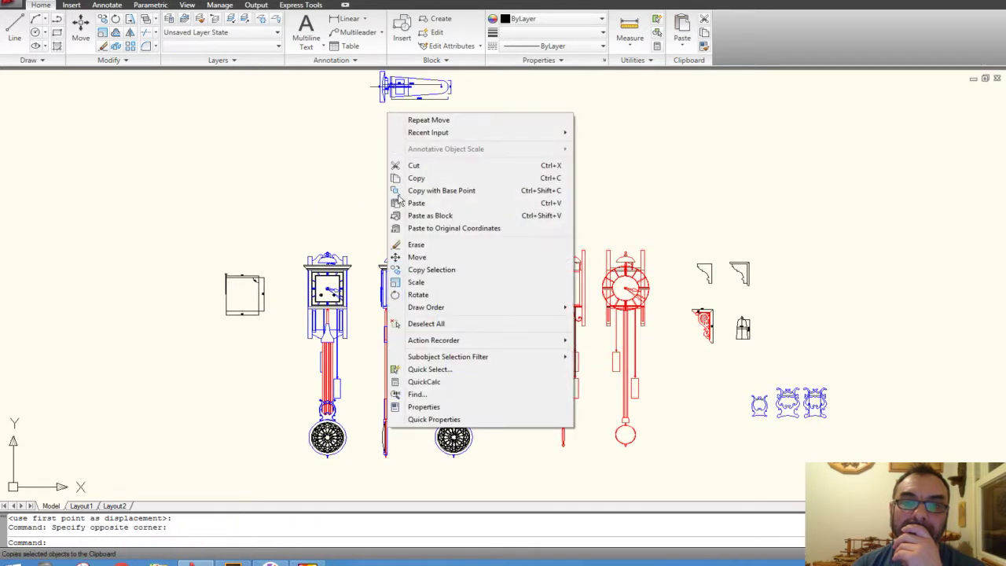
click(417, 257)
click(408, 131)
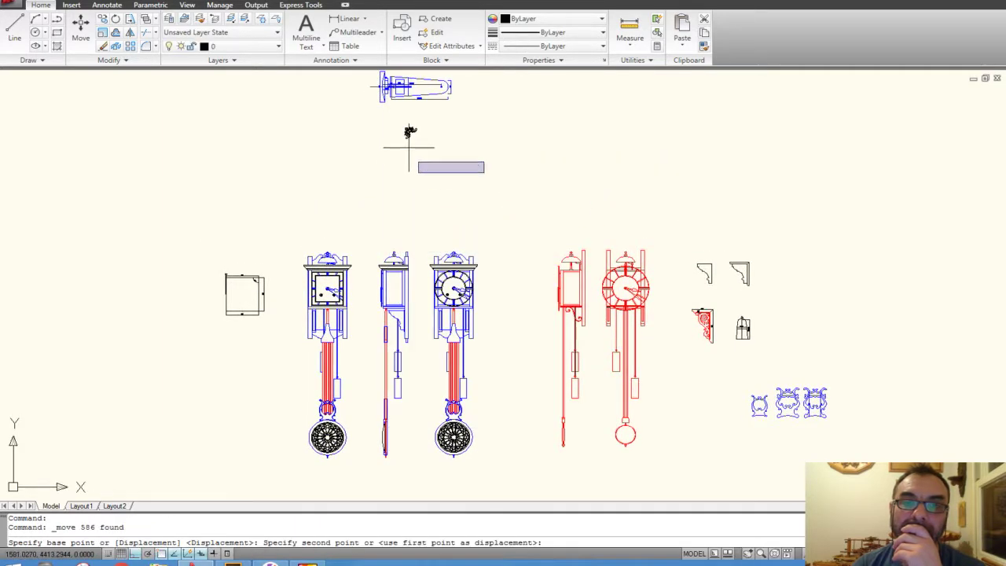
click(408, 218)
scroll(385, 236, up, 2)
scroll(384, 235, up, 2)
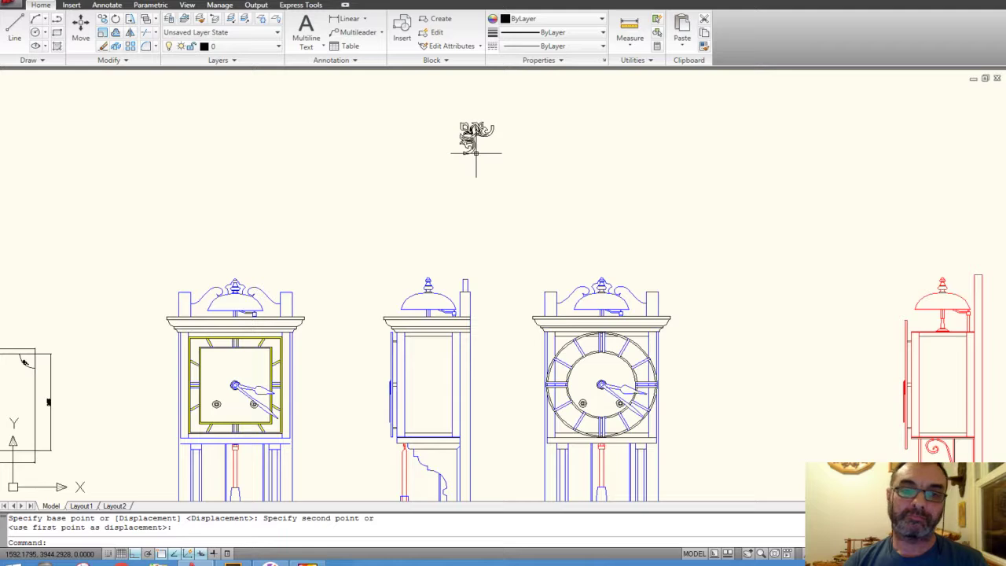
middle_drag(476, 182, 477, 173)
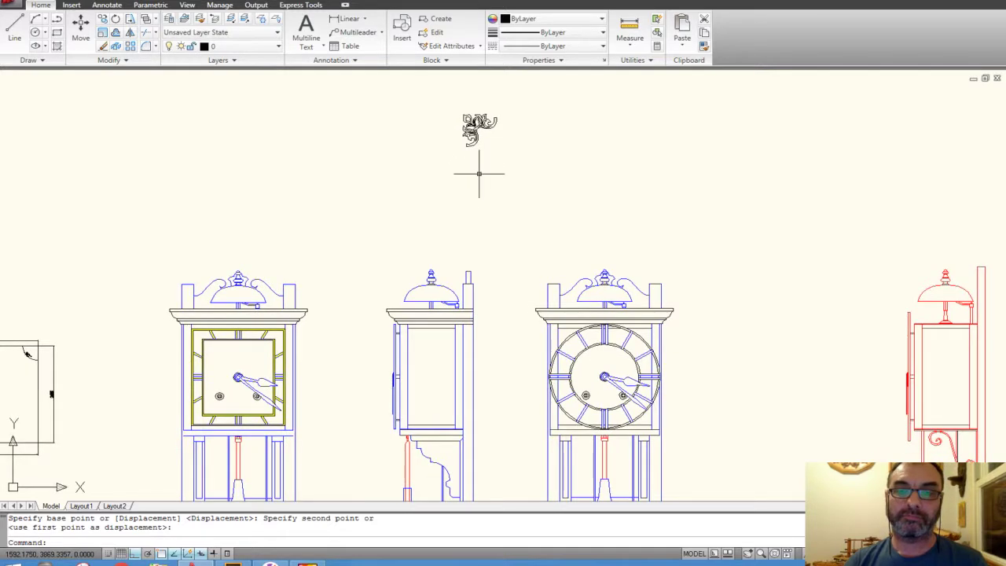
scroll(473, 137, up, 2)
scroll(491, 132, up, 6)
scroll(478, 169, down, 2)
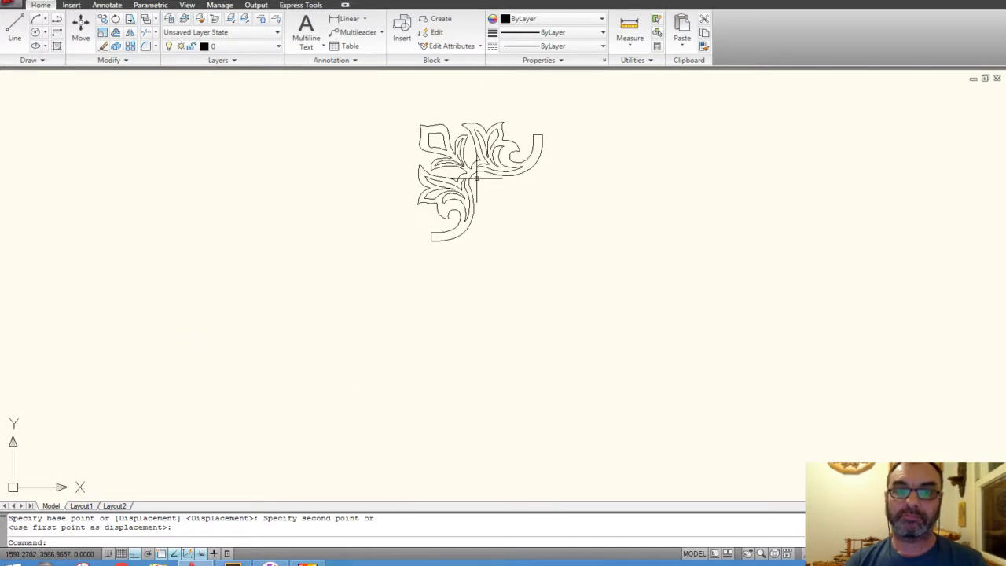
scroll(476, 178, down, 5)
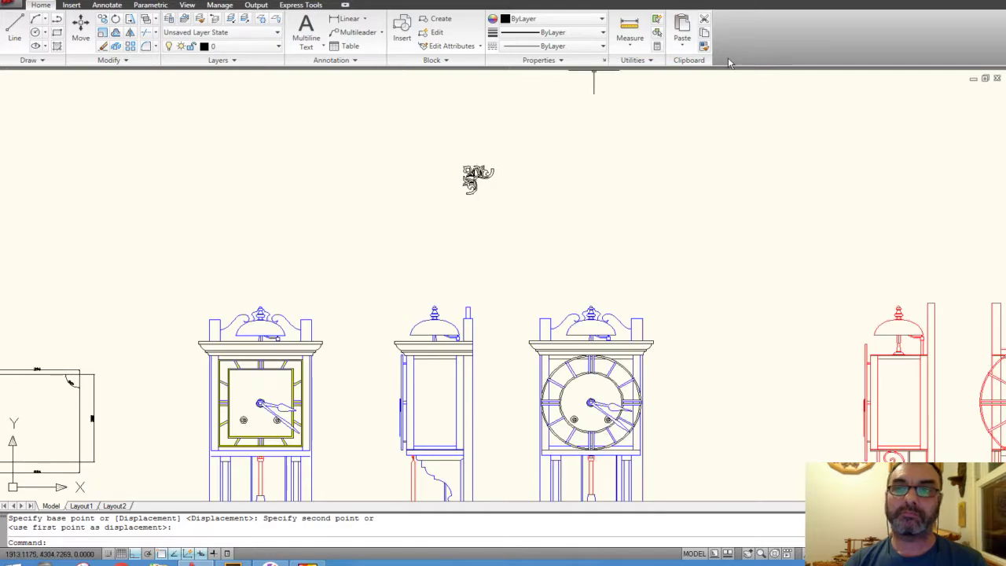
- Match the ornament's properties to the clock-top arc's blue lines with MA
text(ma)
key(Return)
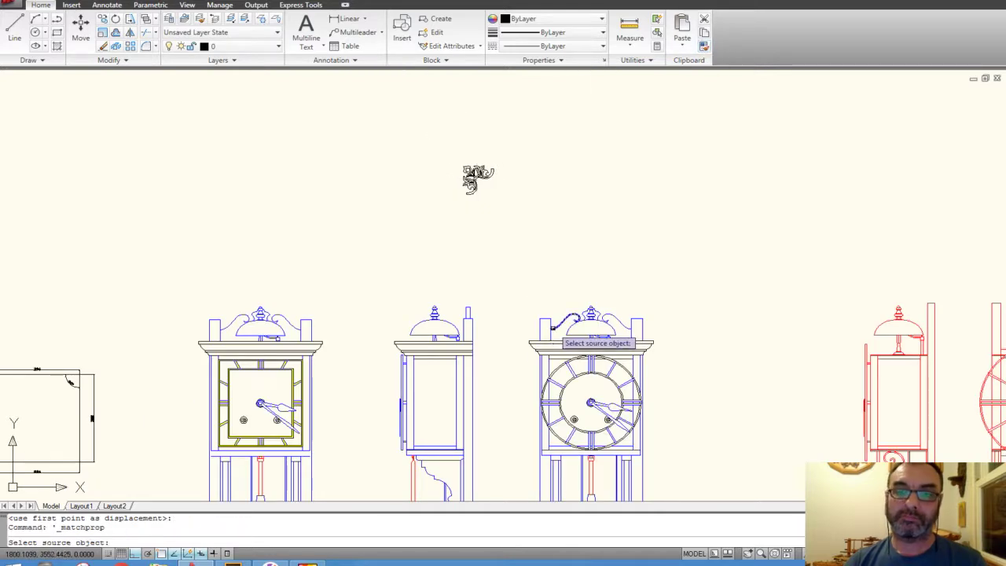
click(560, 334)
click(521, 227)
click(450, 155)
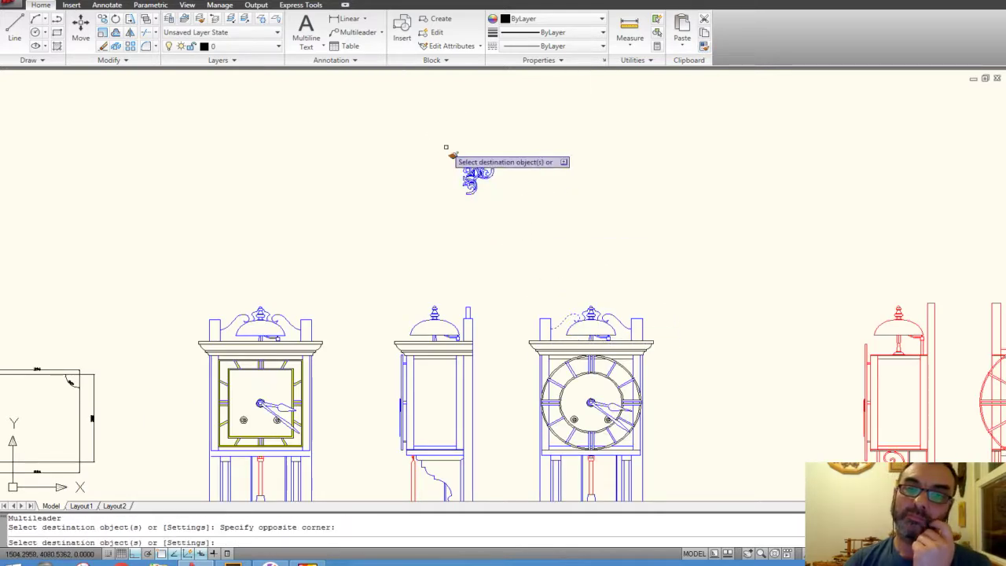
key(Return)
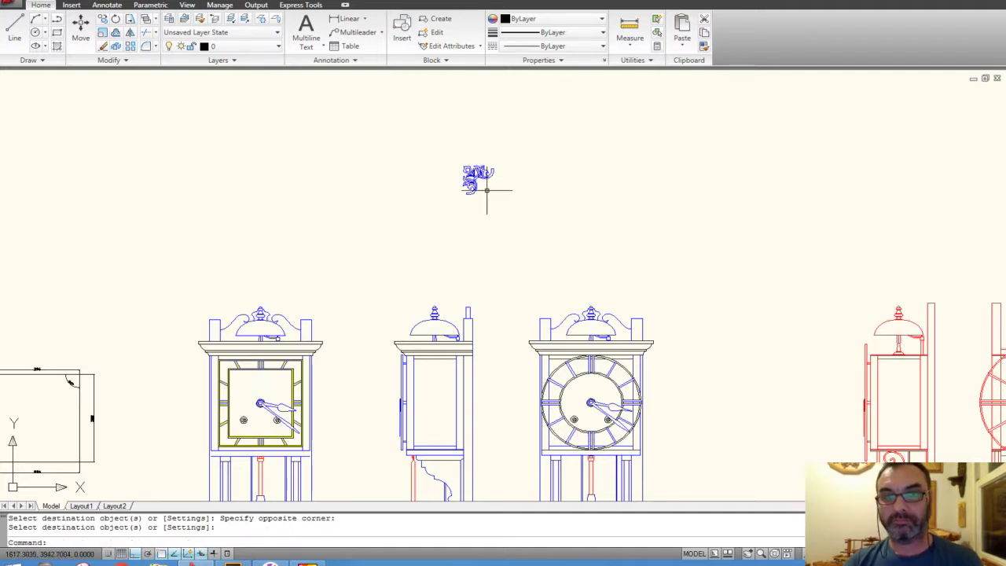
scroll(487, 173, up, 5)
- Open the Block Definition dialog for a new 'kenar süsü' block
key(Escape)
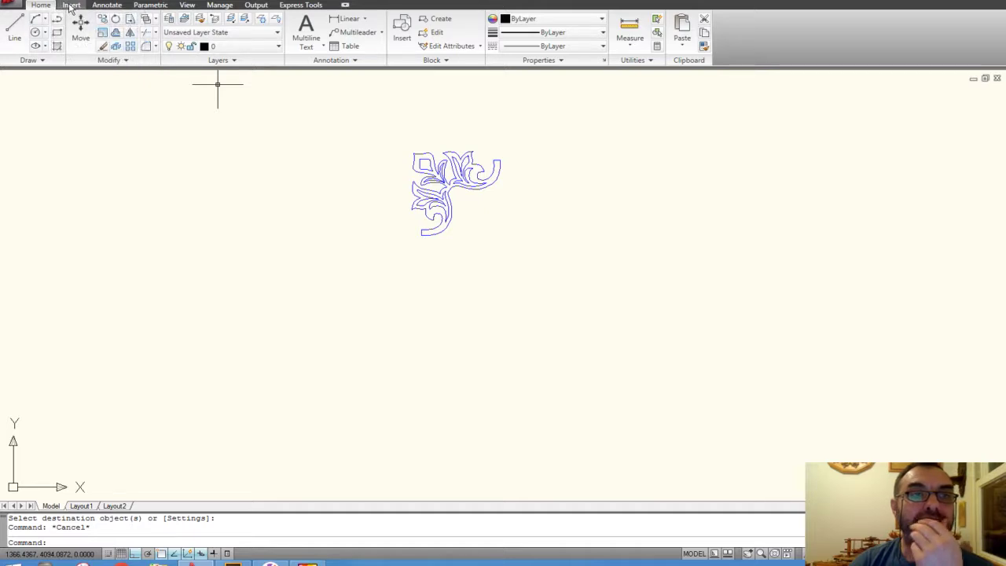
click(70, 5)
click(42, 31)
text(kenar süsü)
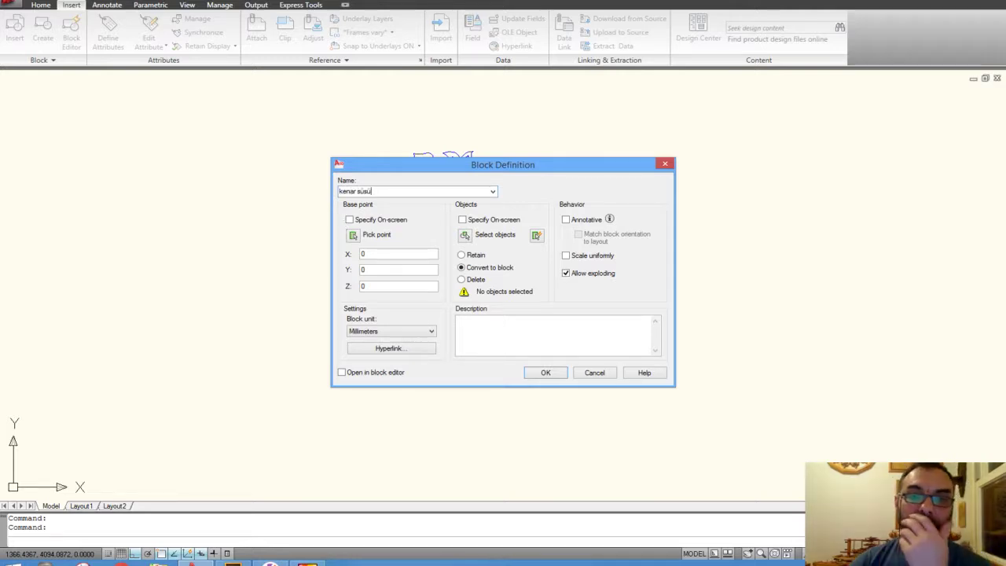
- Define the 'kenar süsü' block from the 586 ornament objects, based at its upper-left tip
click(463, 236)
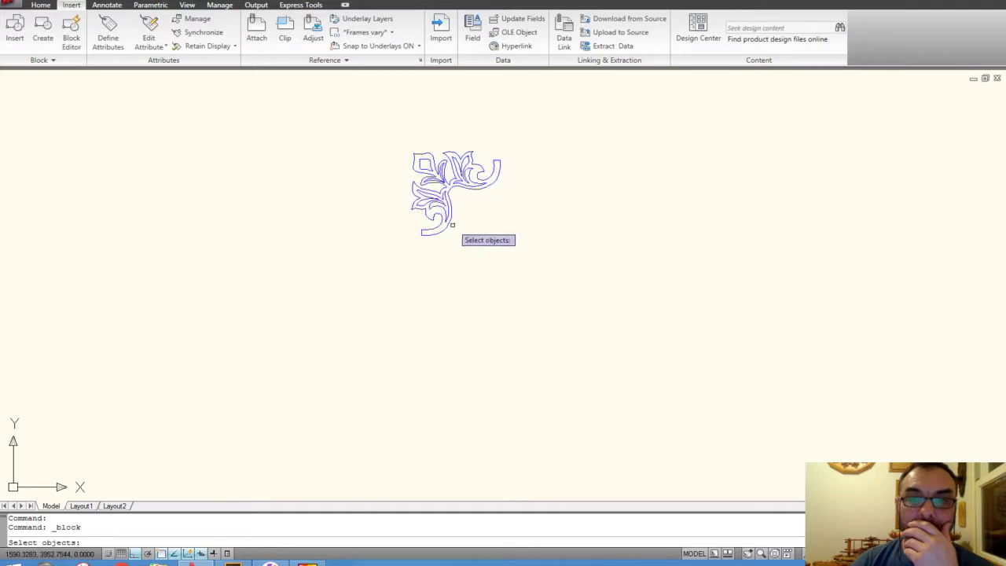
click(550, 258)
click(380, 131)
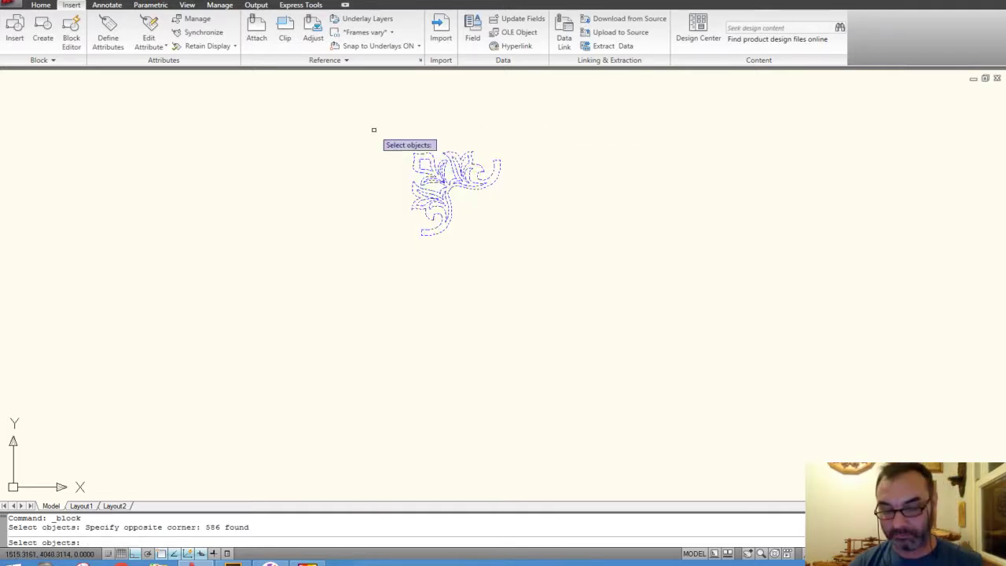
key(Return)
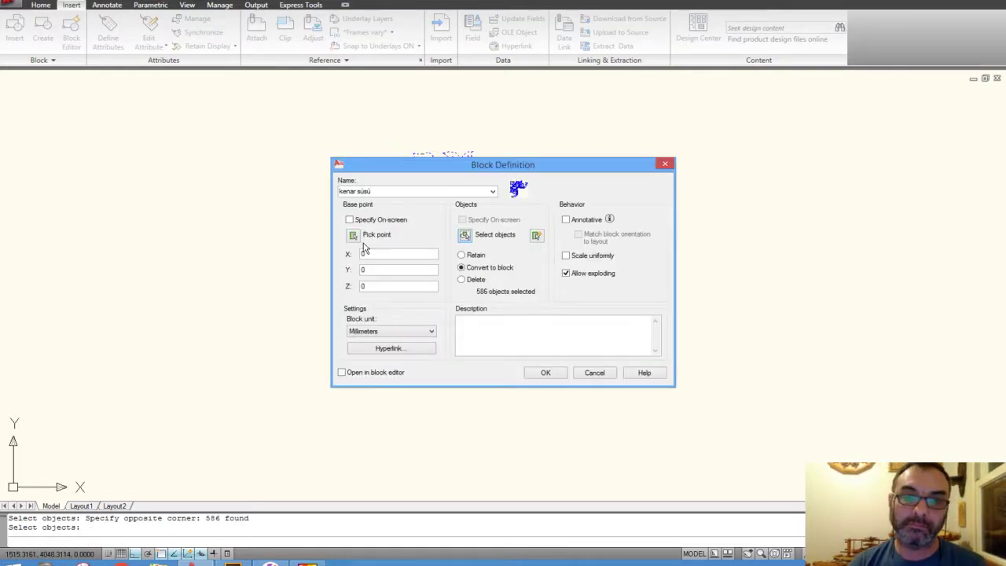
click(352, 234)
scroll(381, 161, up, 3)
scroll(414, 154, up, 3)
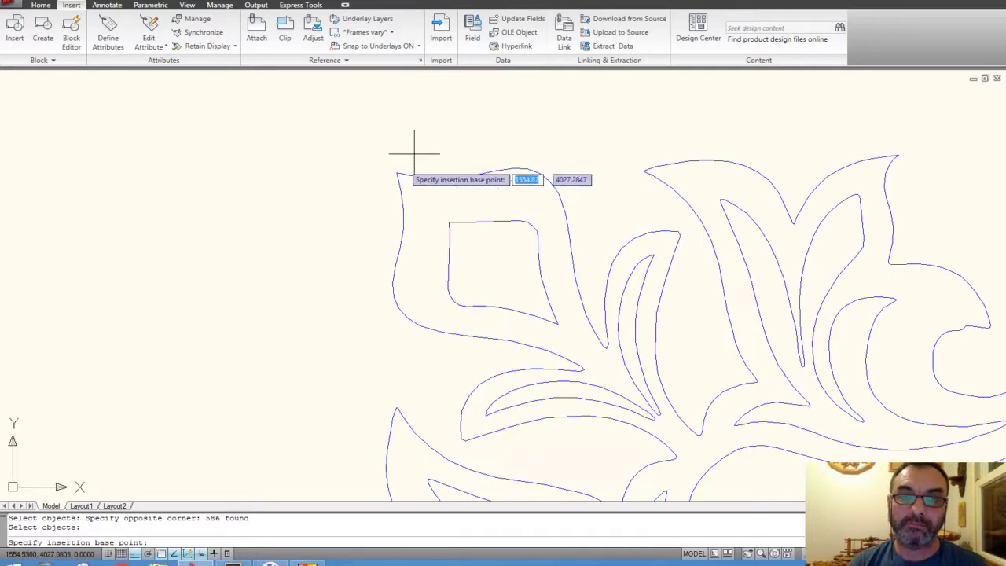
scroll(405, 161, up, 3)
click(396, 163)
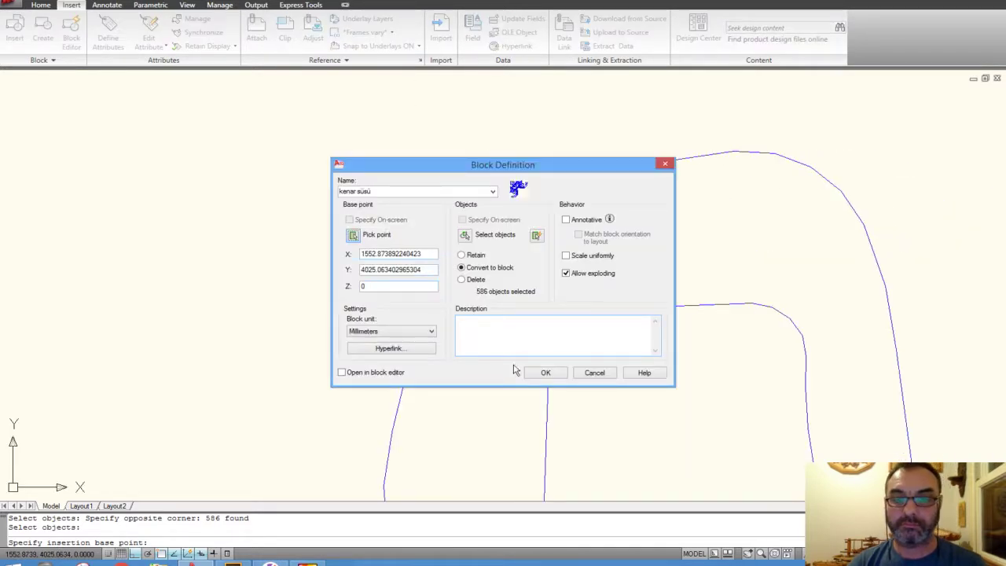
click(544, 373)
- Select the new ornament block and bring up its right-click menu
scroll(469, 266, down, 3)
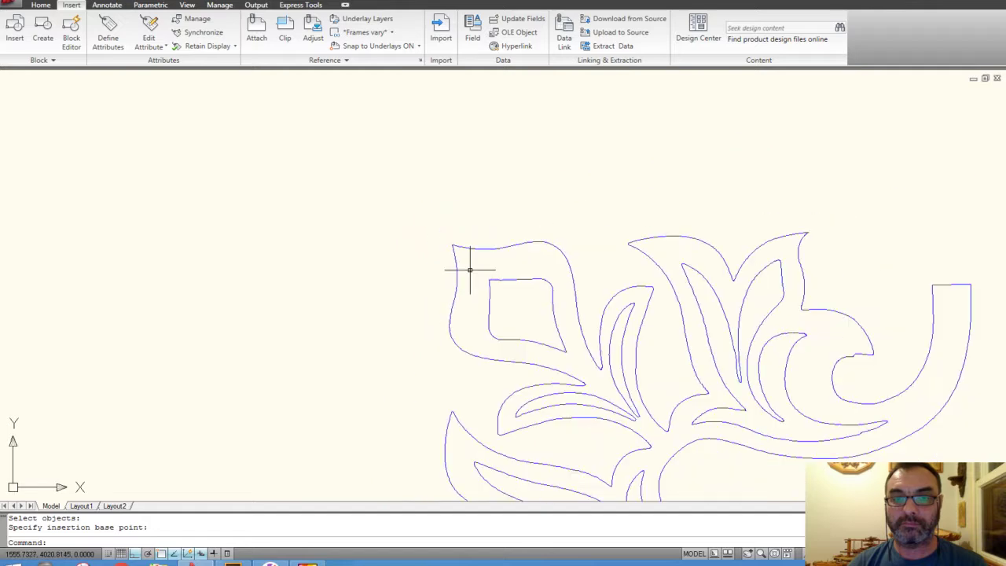
scroll(483, 286, down, 3)
middle_drag(496, 309, 532, 231)
click(567, 270)
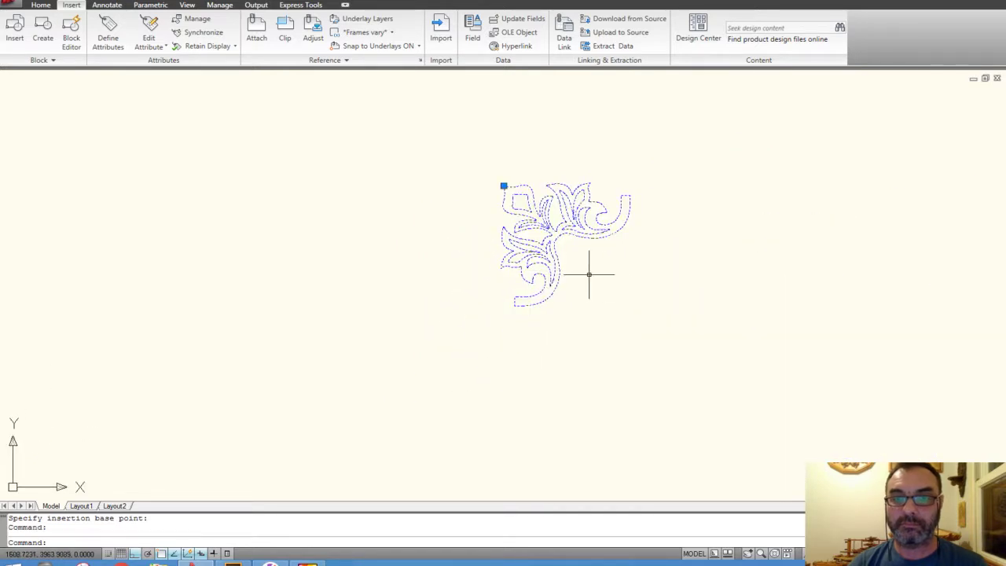
right_click(605, 283)
- Move the 'kenar süsü' block by its top-left corner into the door's upper-left inner corner
click(621, 389)
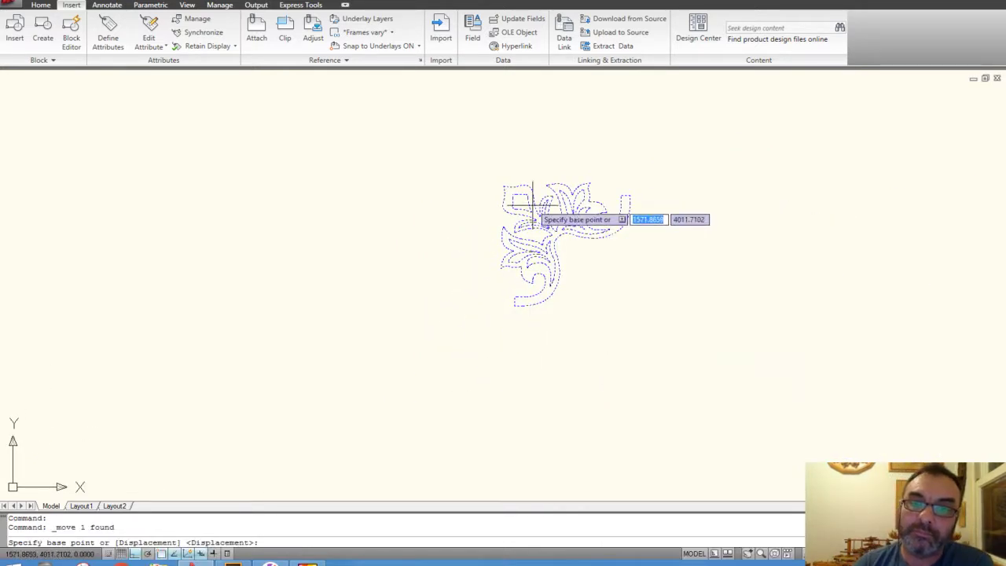
click(506, 186)
scroll(506, 189, down, 5)
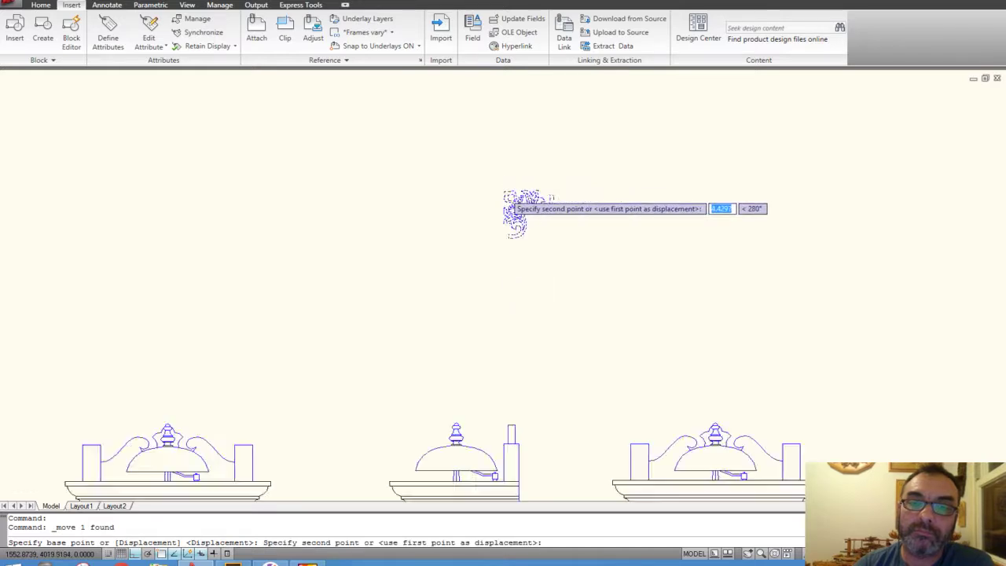
scroll(511, 205, down, 2)
scroll(472, 325, up, 5)
scroll(462, 286, up, 5)
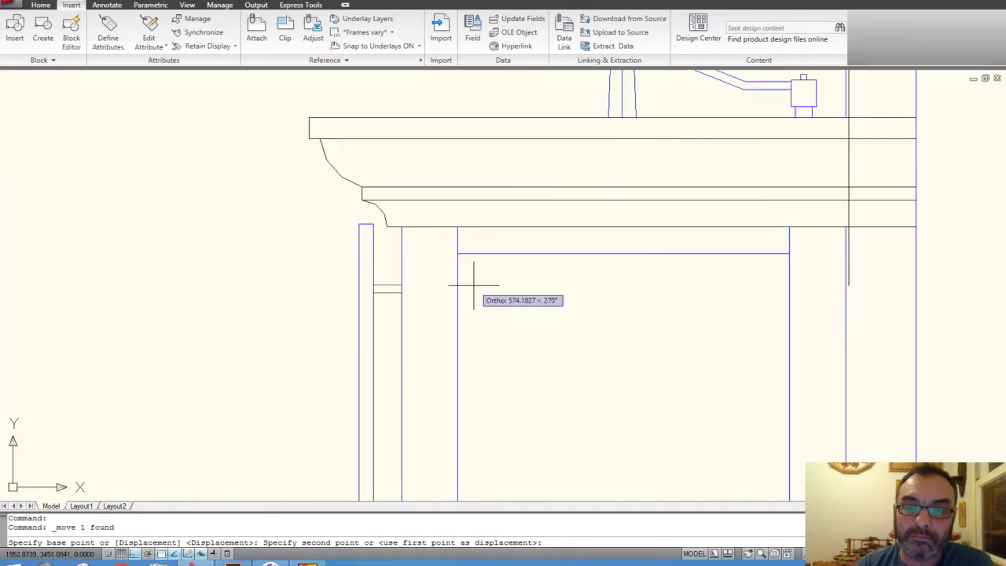
click(457, 253)
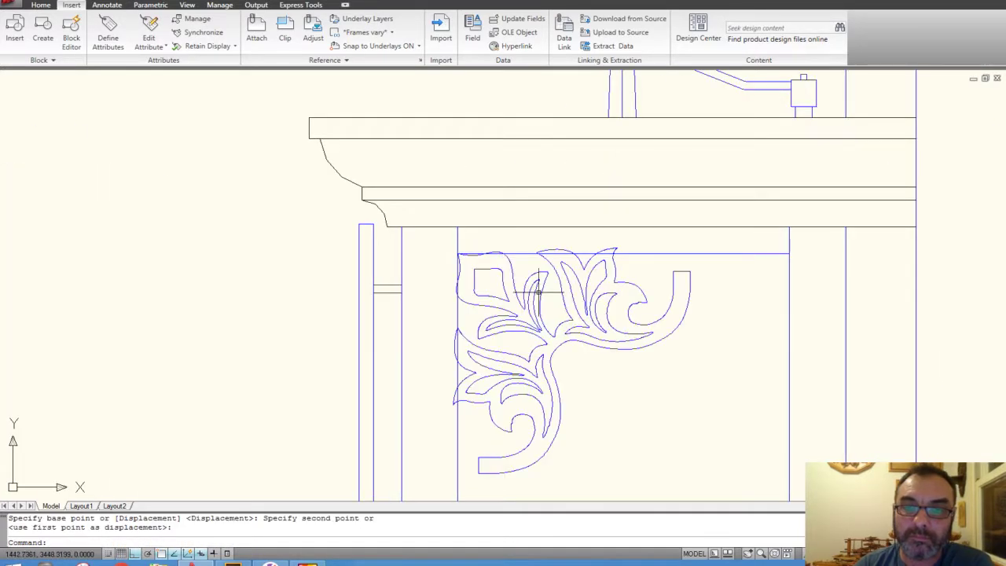
scroll(541, 298, down, 2)
middle_drag(540, 298, 491, 219)
scroll(471, 212, up, 2)
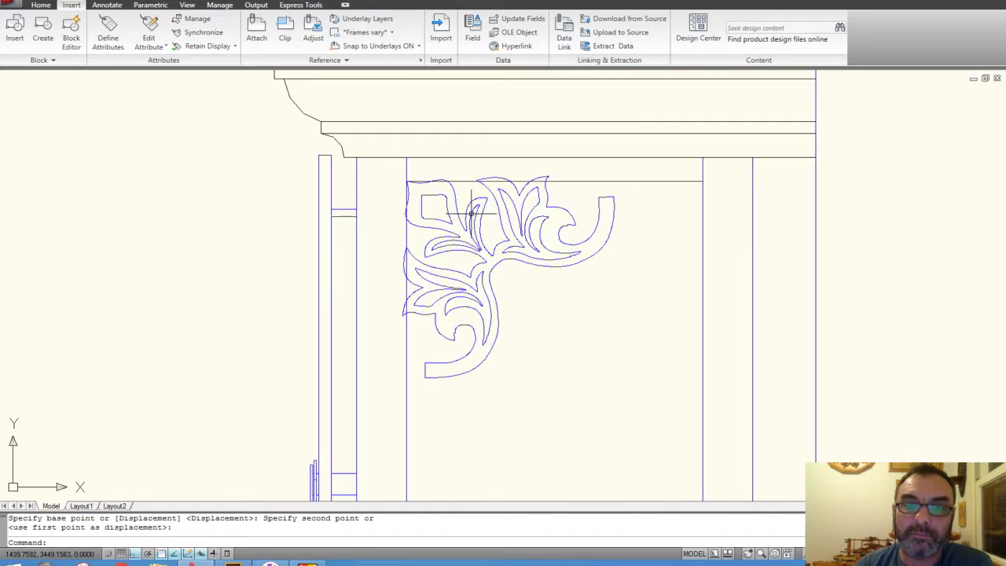
scroll(471, 212, up, 2)
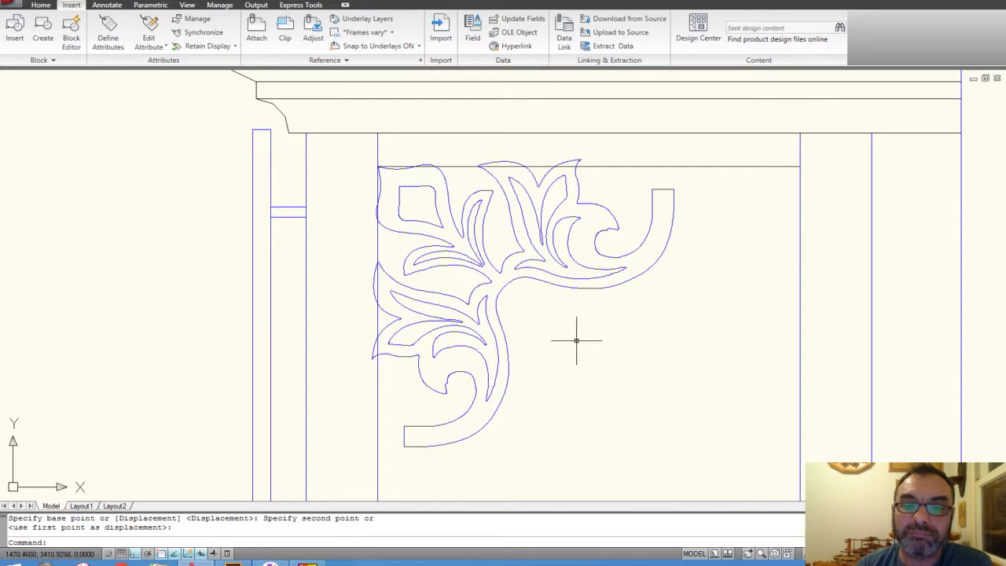
scroll(574, 338, down, 2)
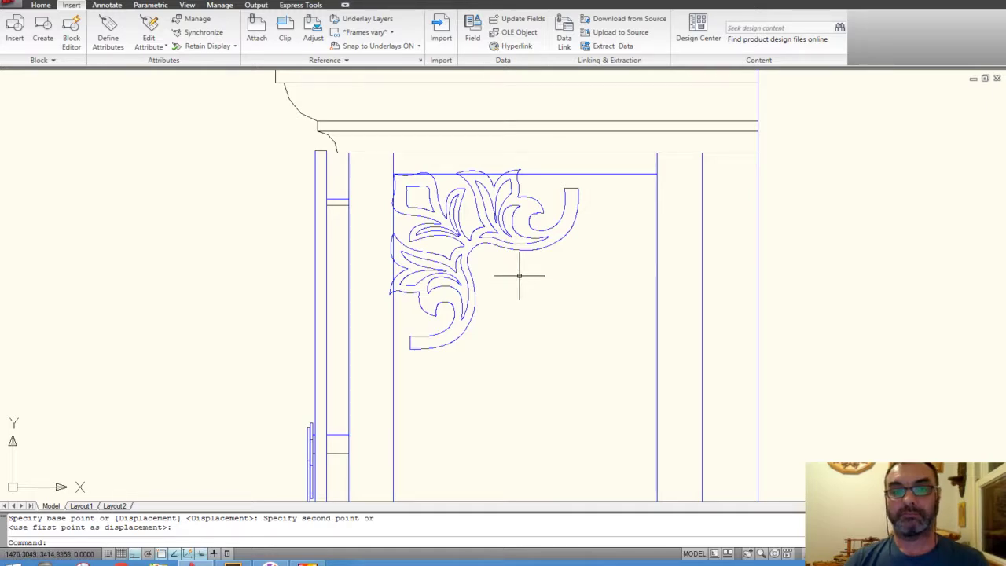
click(494, 233)
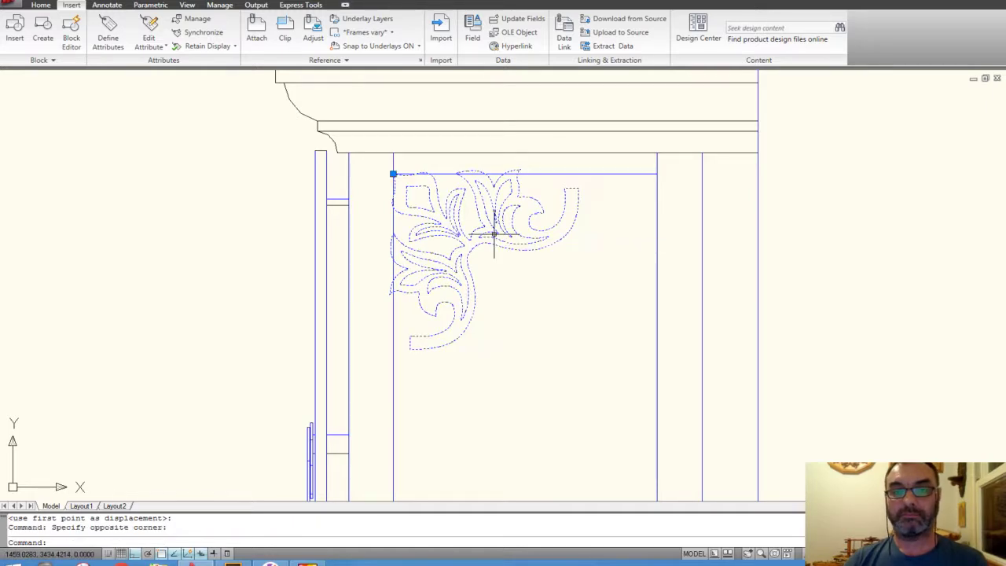
- Scale the ornament down by reference, anchored at its top-left corner, using a horizontal new length
right_click(550, 275)
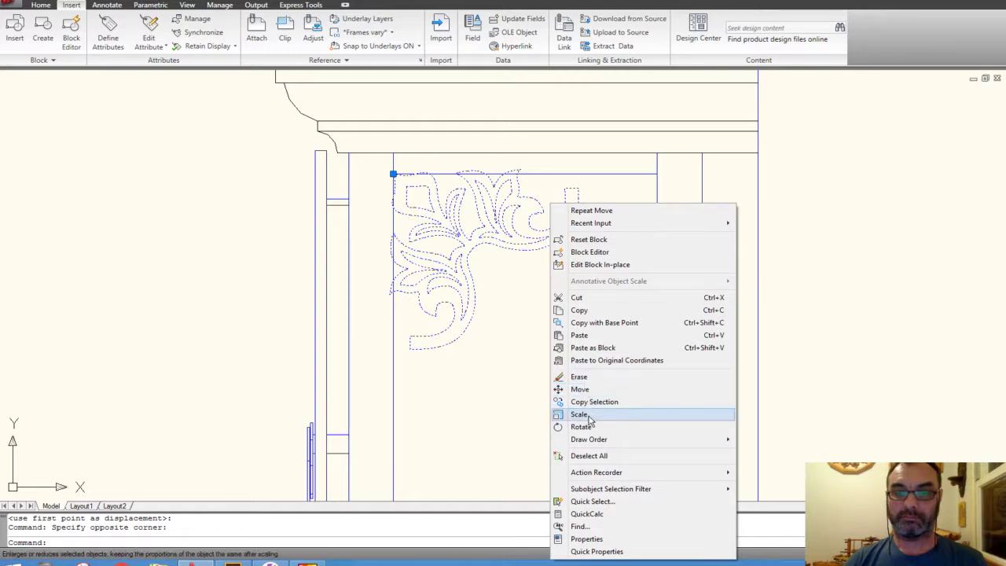
click(589, 418)
scroll(393, 165, up, 3)
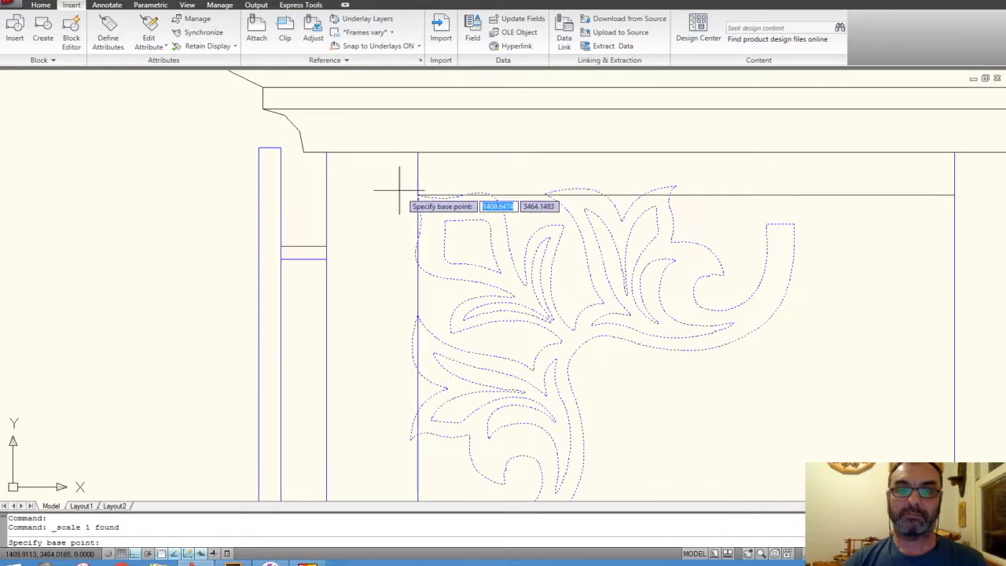
click(417, 194)
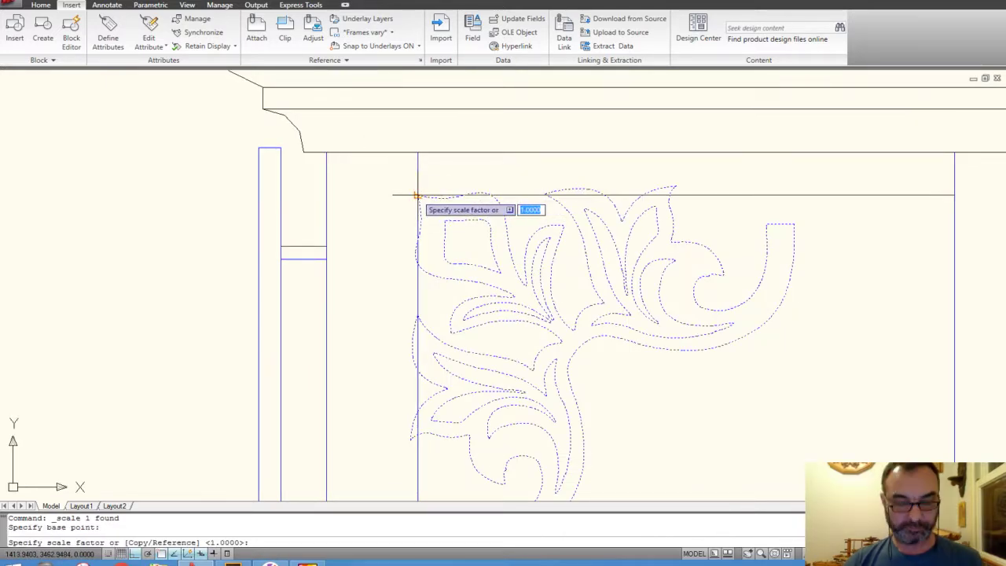
key(Return)
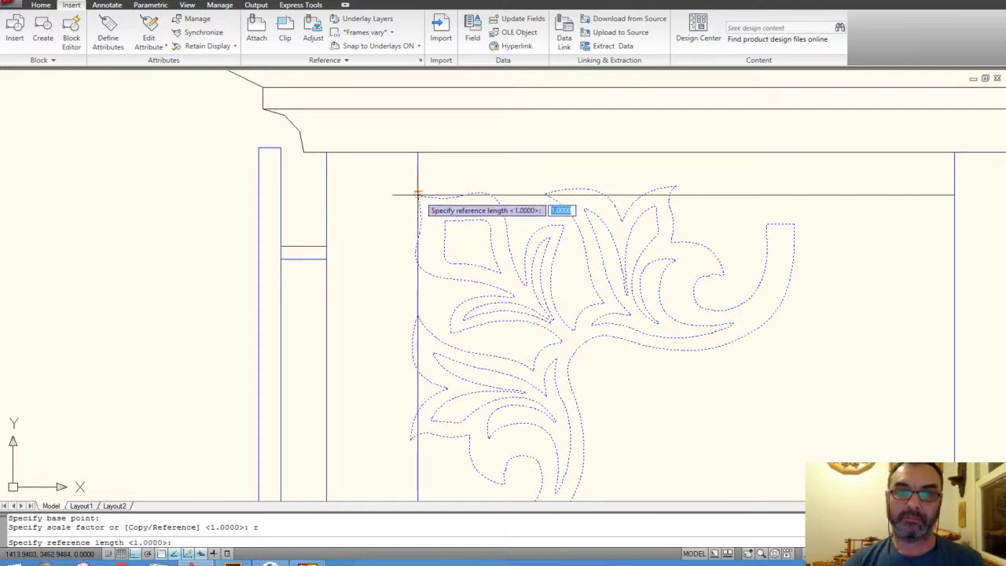
scroll(417, 194, down, 2)
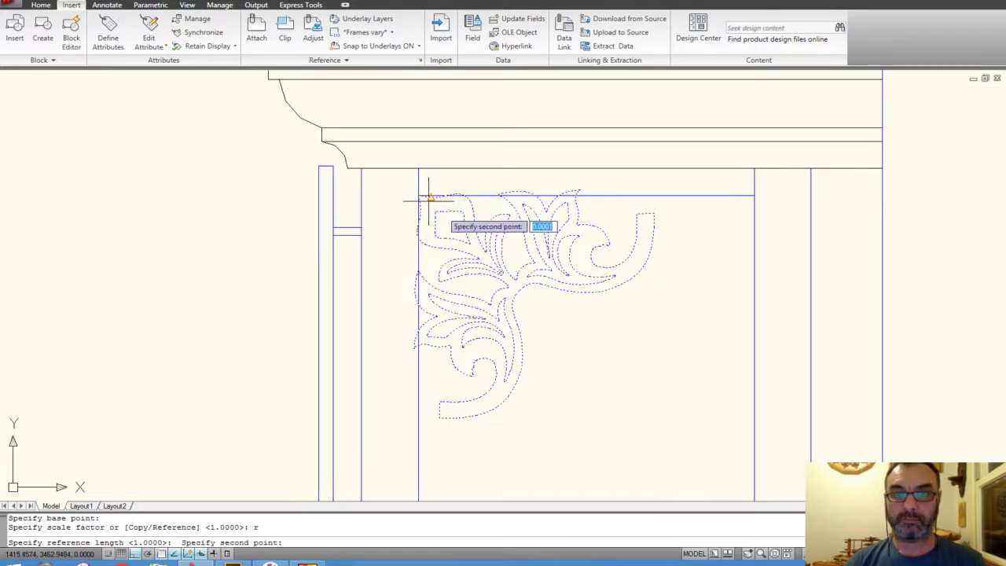
scroll(516, 292, up, 1)
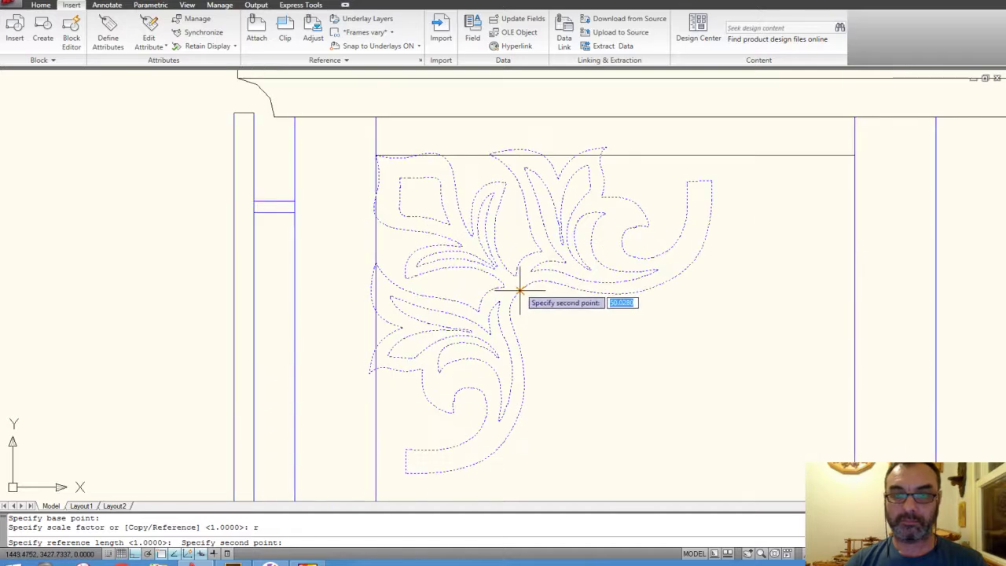
click(521, 290)
scroll(521, 289, down, 2)
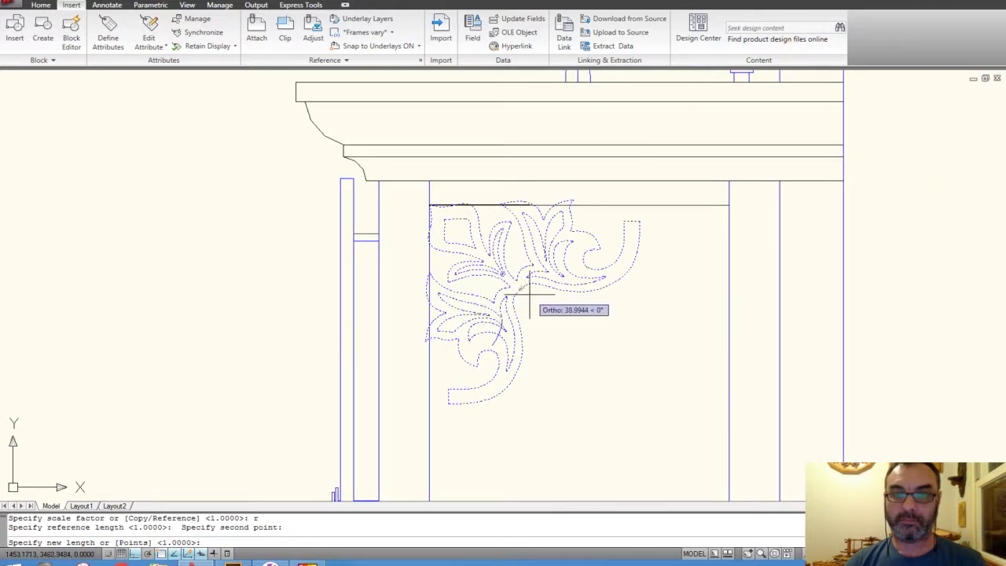
key(F8)
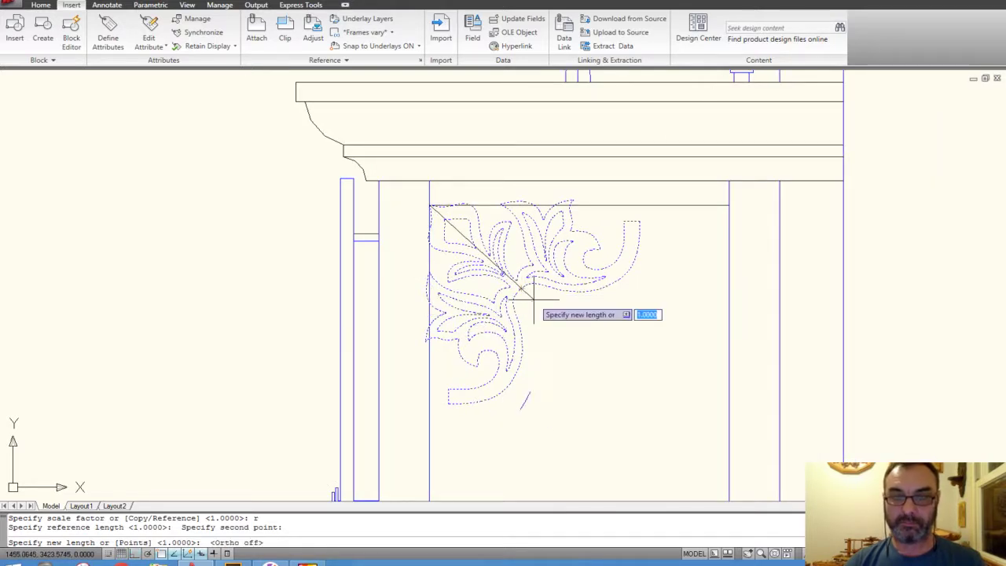
scroll(499, 271, up, 1)
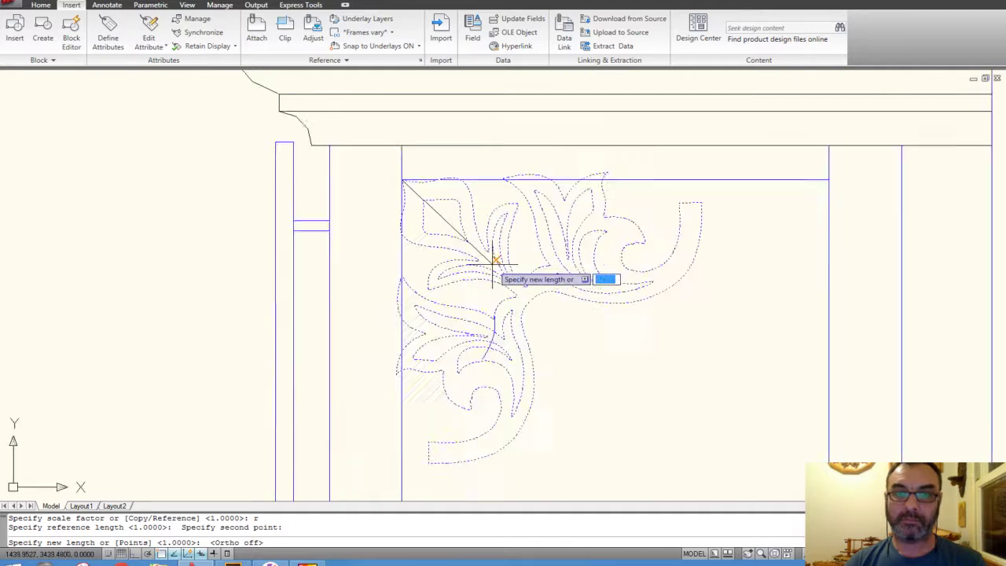
scroll(493, 260, up, 1)
key(F8)
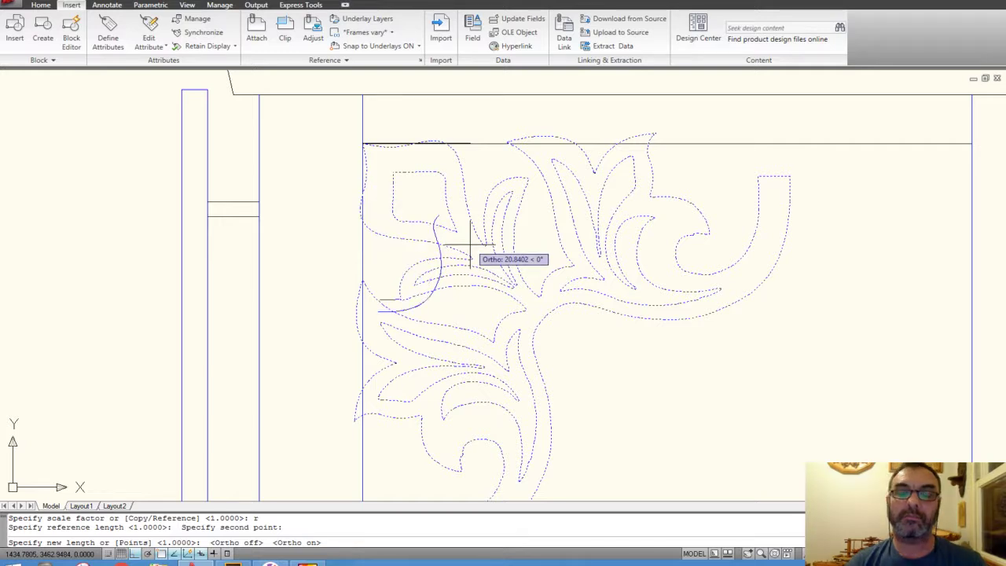
click(456, 231)
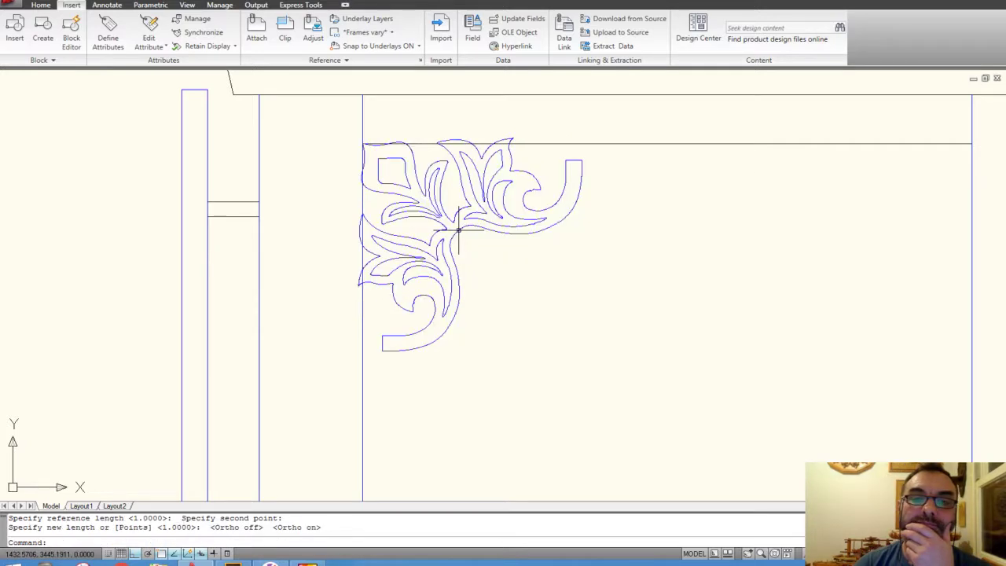
scroll(470, 248, down, 7)
- Select the ornament and start a Reference scale anchored at its corner
scroll(440, 232, up, 3)
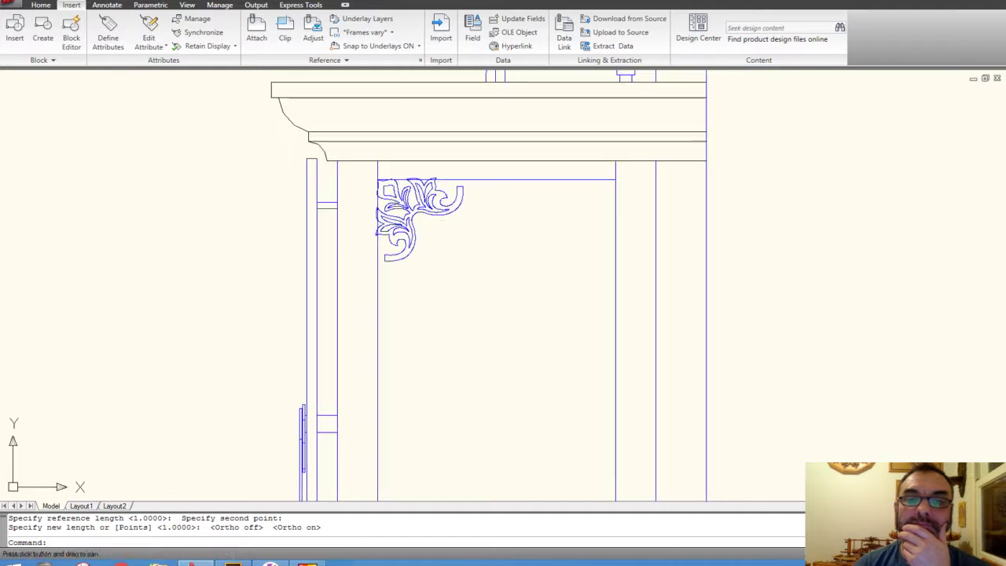
scroll(420, 222, down, 5)
scroll(419, 229, up, 2)
scroll(419, 229, up, 3)
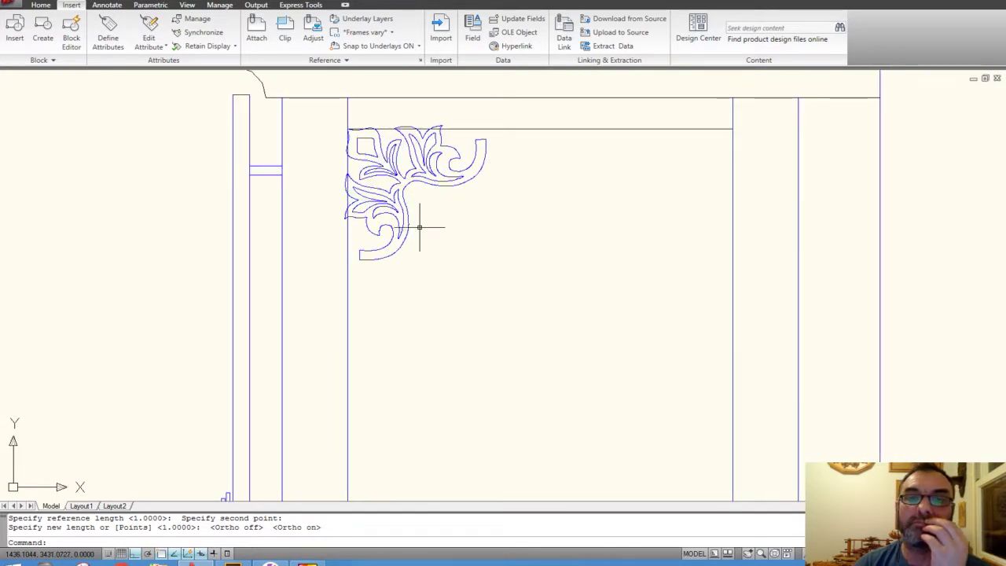
click(423, 220)
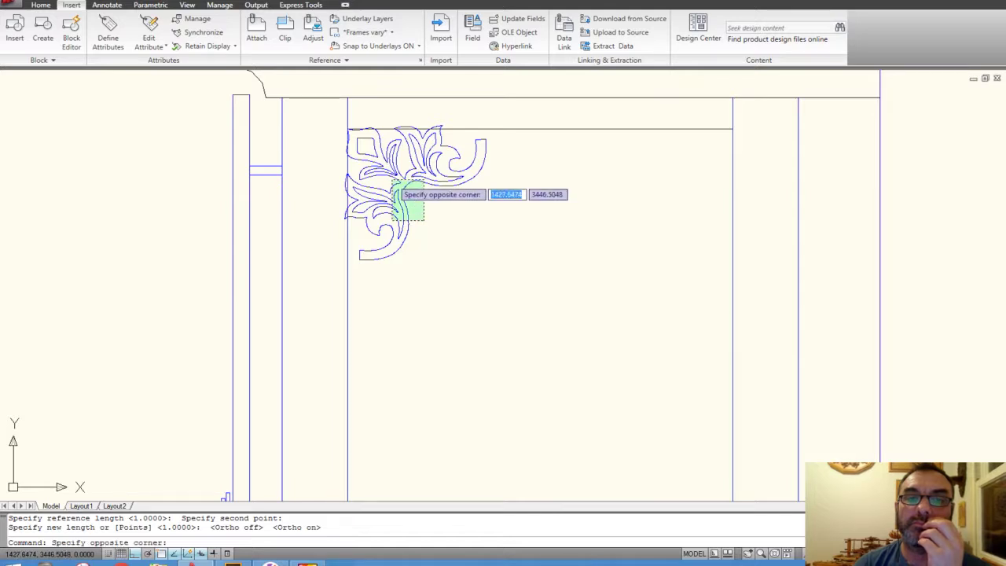
click(393, 182)
right_click(393, 181)
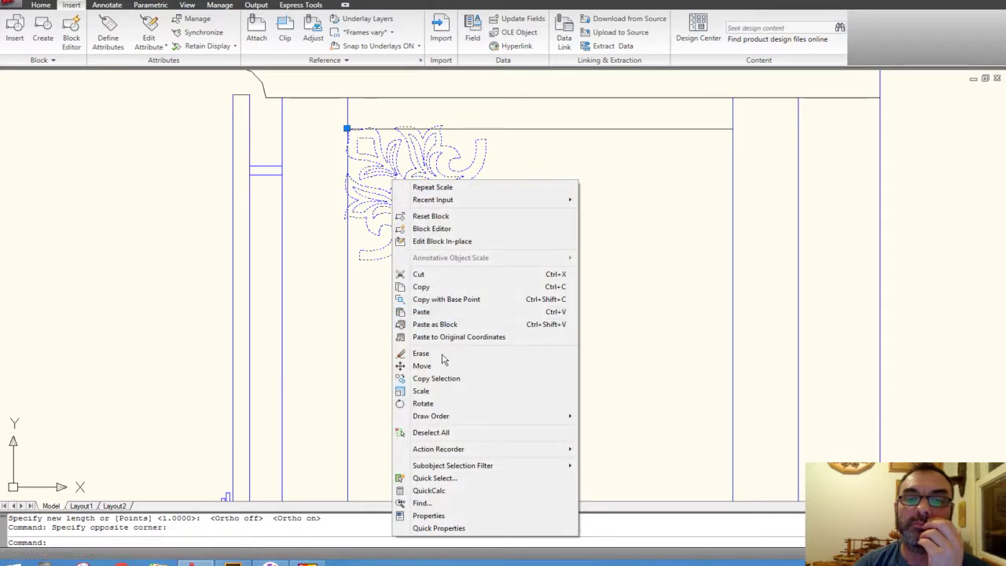
click(446, 390)
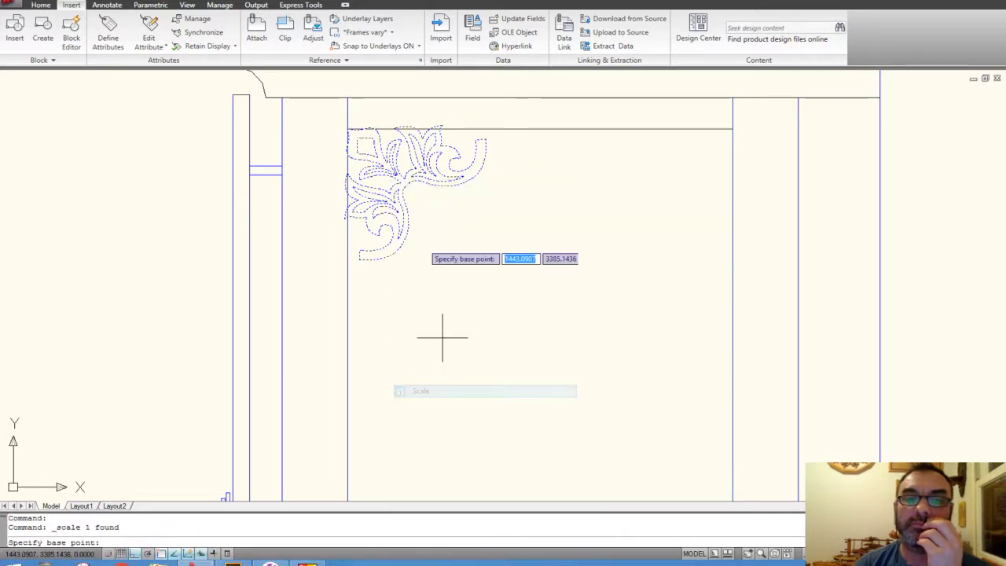
click(347, 128)
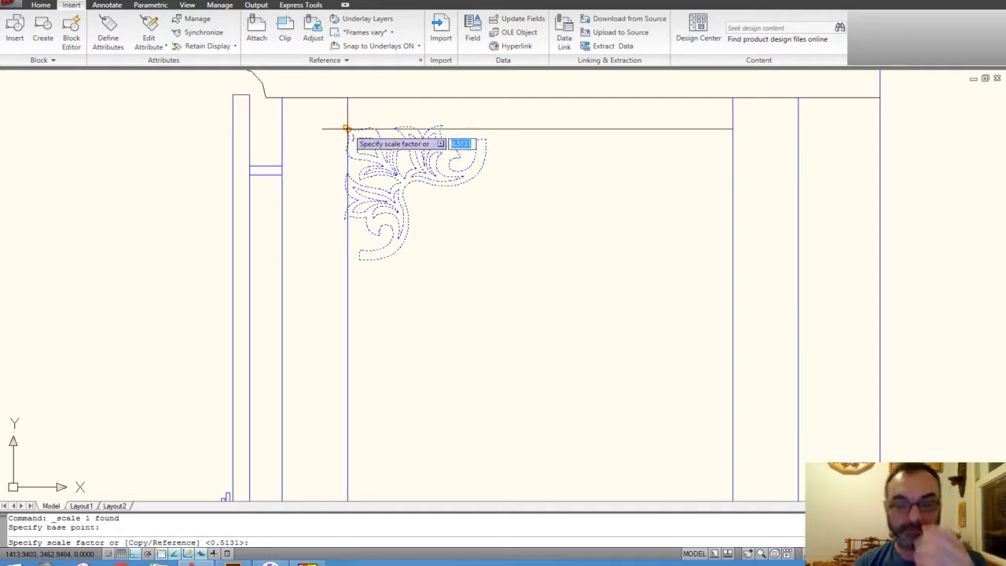
text(r)
key(Return)
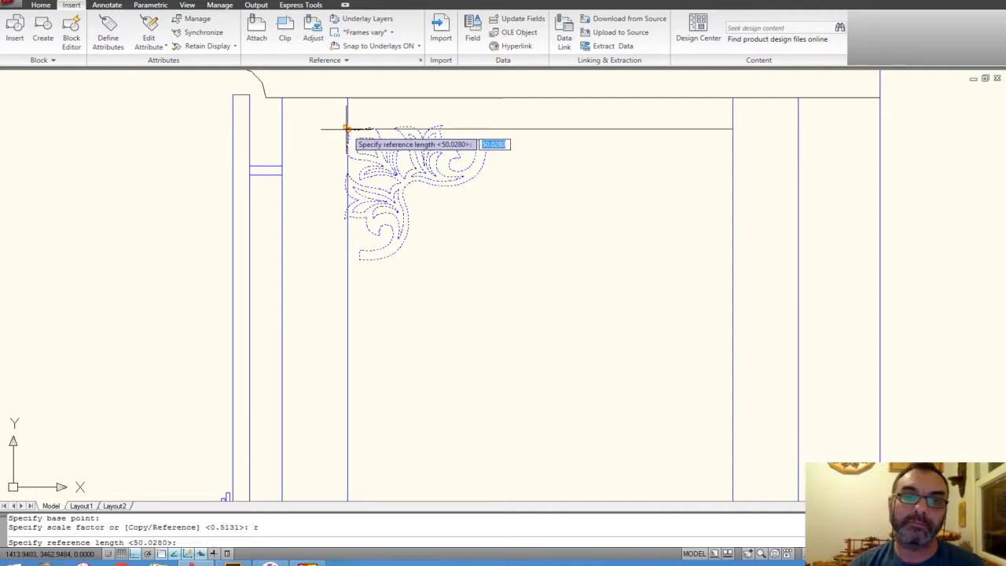
- Pick the reference and new lengths to shrink the ornament further in the corner
click(346, 128)
scroll(405, 197, up, 2)
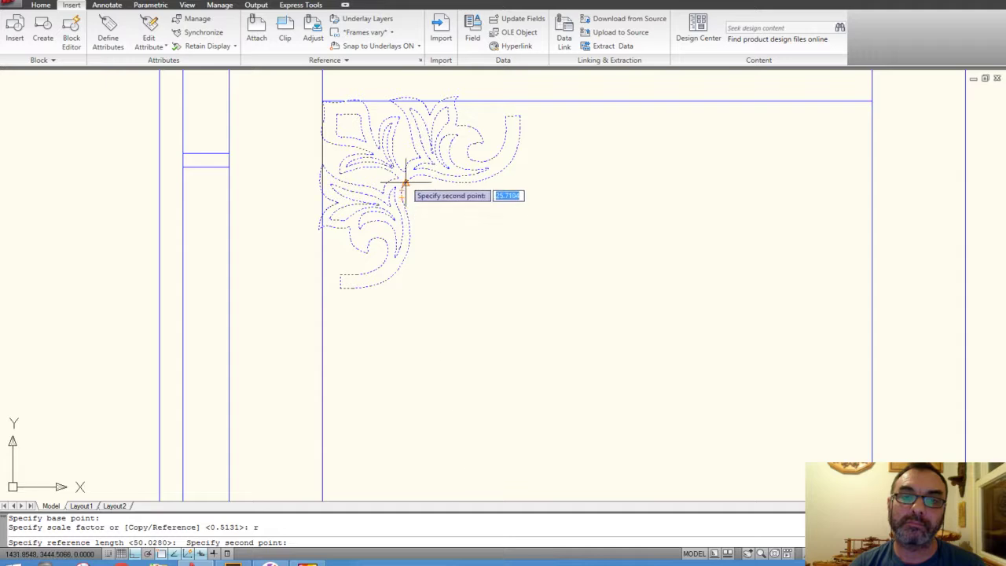
scroll(404, 182, up, 3)
click(406, 178)
scroll(406, 178, down, 1)
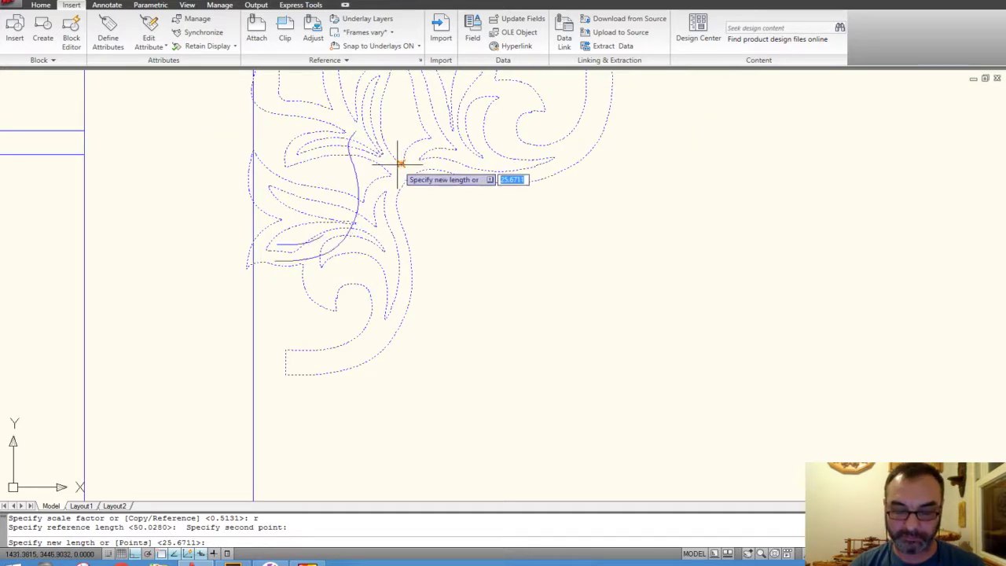
key(F8)
scroll(396, 172, down, 1)
scroll(405, 187, down, 1)
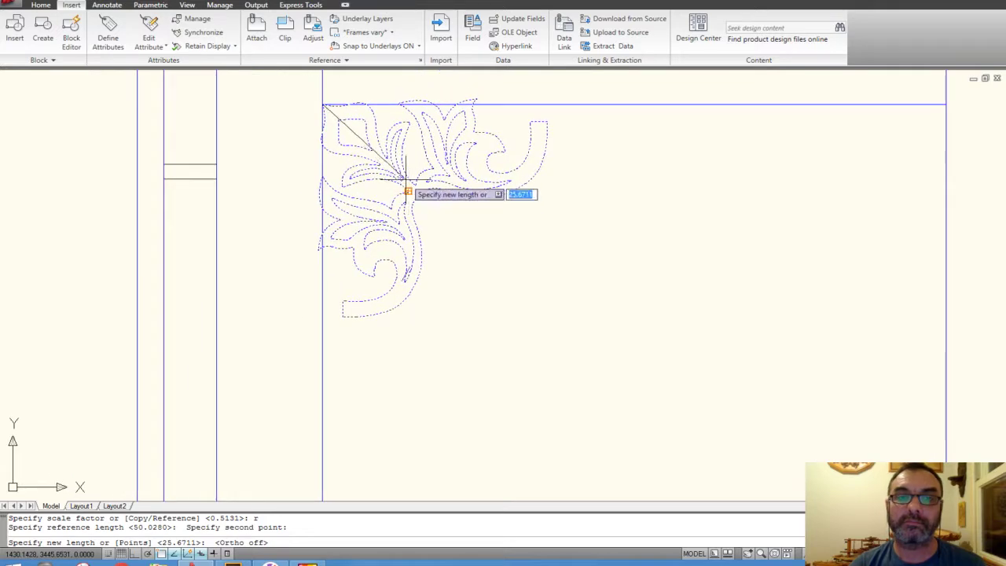
scroll(369, 151, up, 3)
click(368, 149)
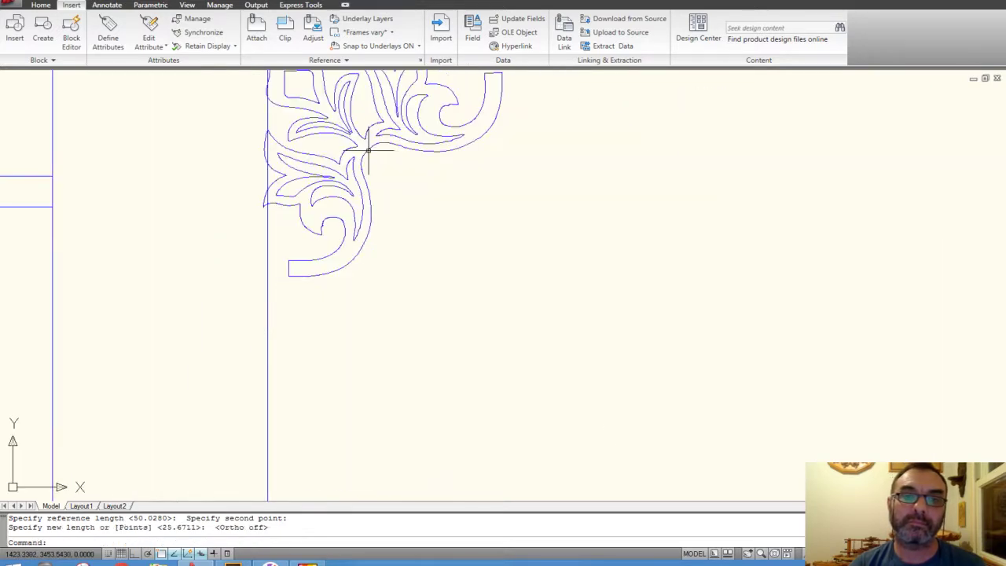
scroll(384, 167, down, 2)
scroll(397, 204, down, 3)
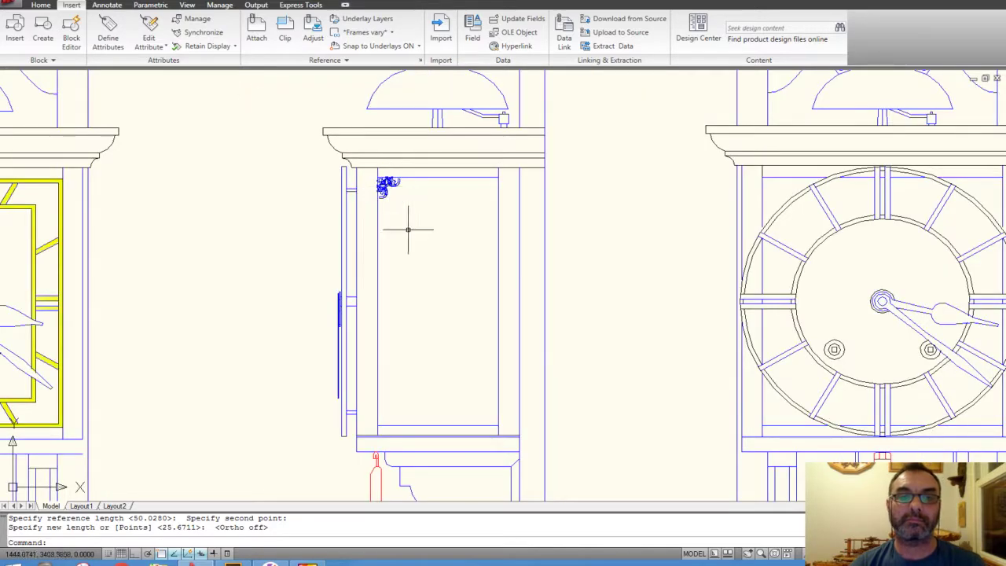
scroll(404, 225, up, 3)
- Move the ornament 1 unit to the right
scroll(401, 174, up, 1)
click(382, 141)
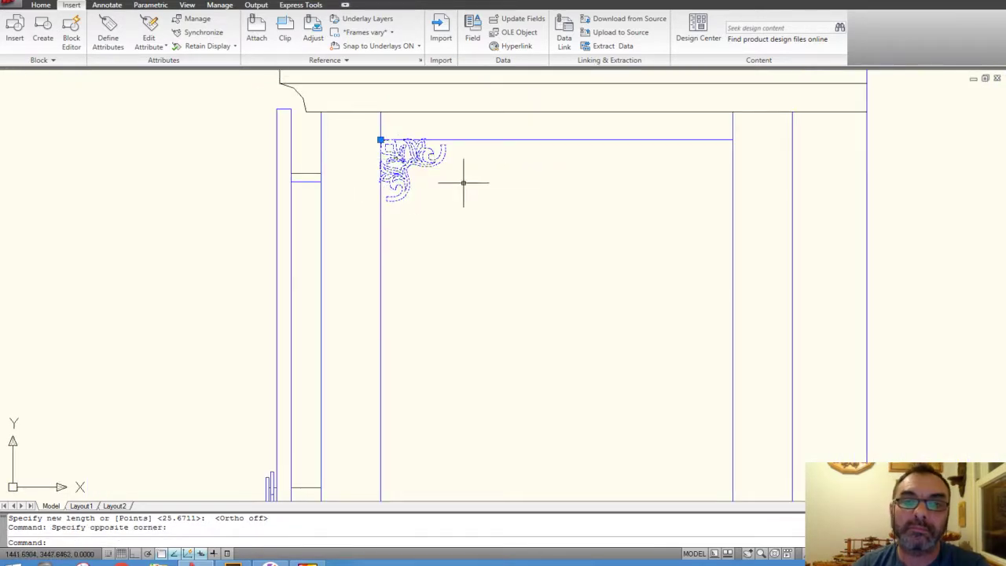
click(470, 187)
right_click(470, 187)
click(500, 369)
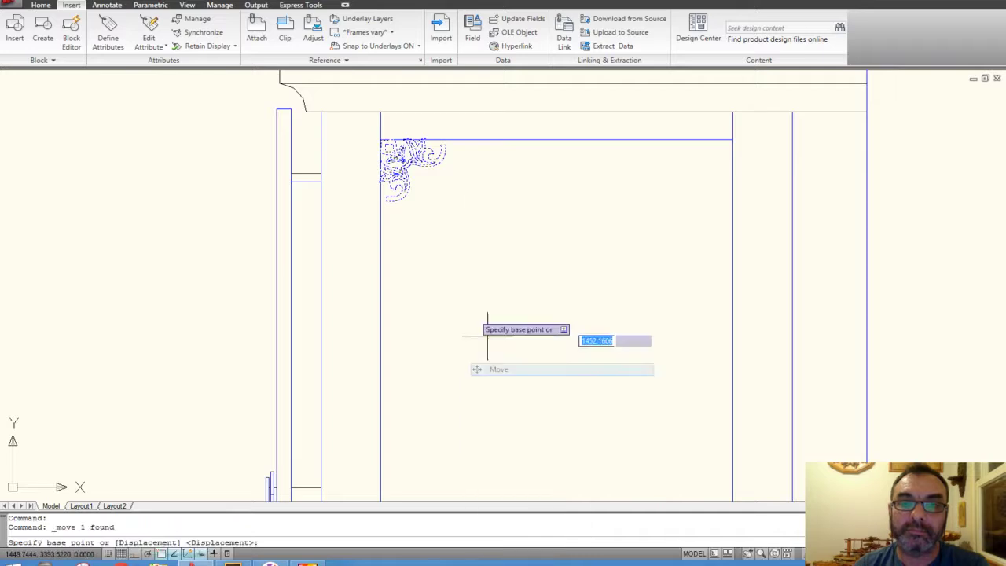
click(428, 252)
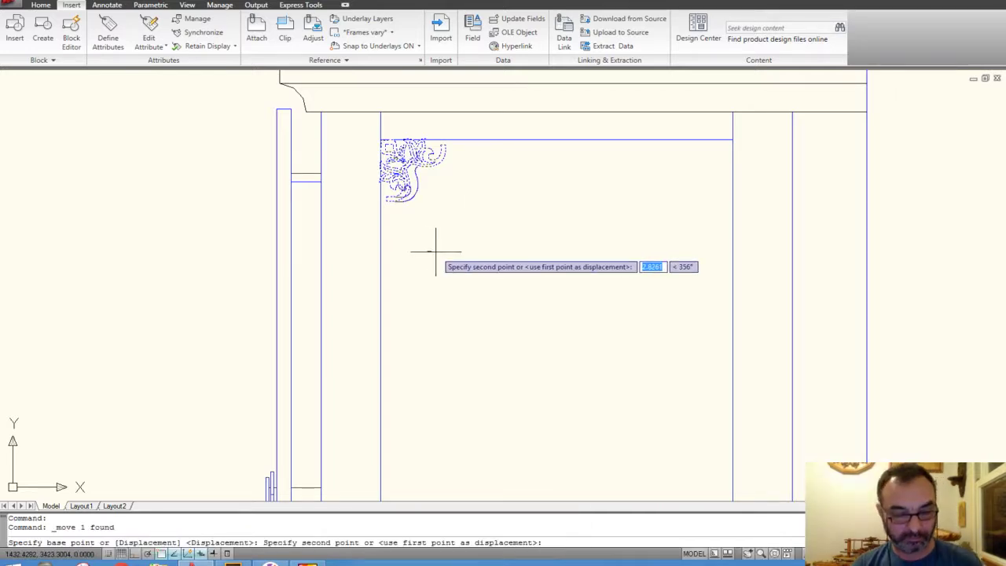
text(1)
key(Return)
- Move the ornament 1 unit downward below the door frame's top edge
click(434, 225)
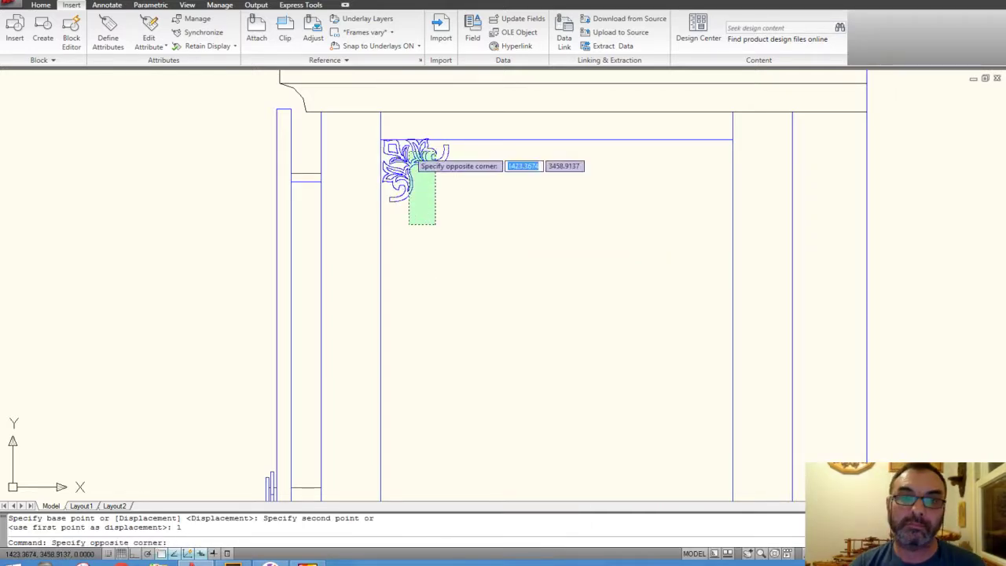
click(407, 143)
right_click(490, 185)
click(535, 371)
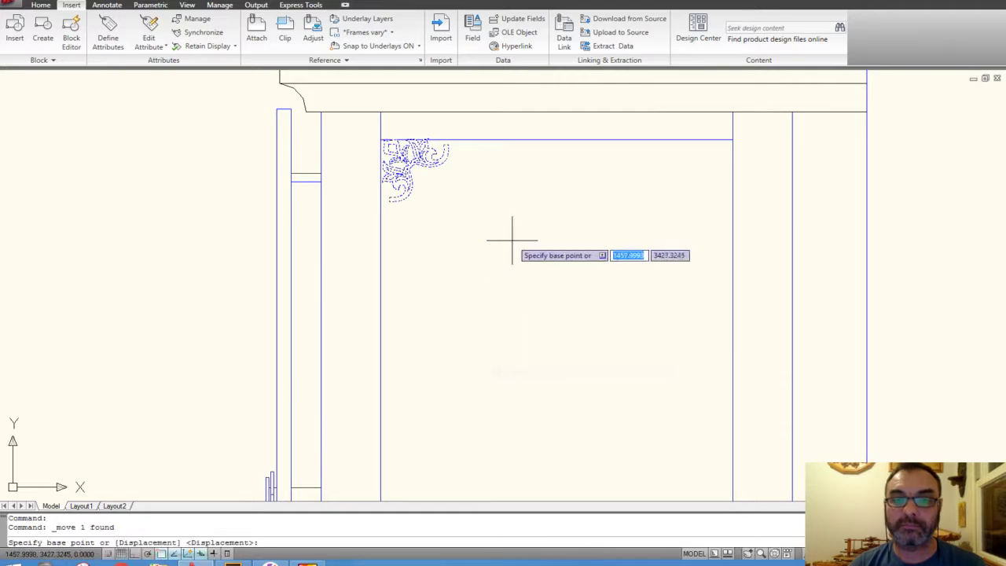
click(511, 253)
text(1)
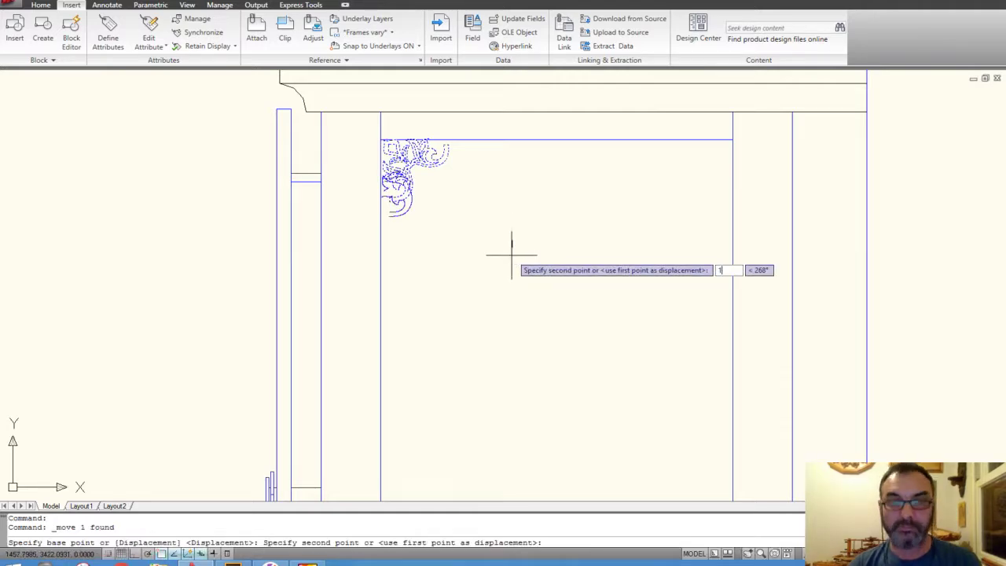
key(Return)
- Reselect the corner ornament with a crossing window
scroll(511, 253, down, 5)
middle_drag(512, 252, 465, 139)
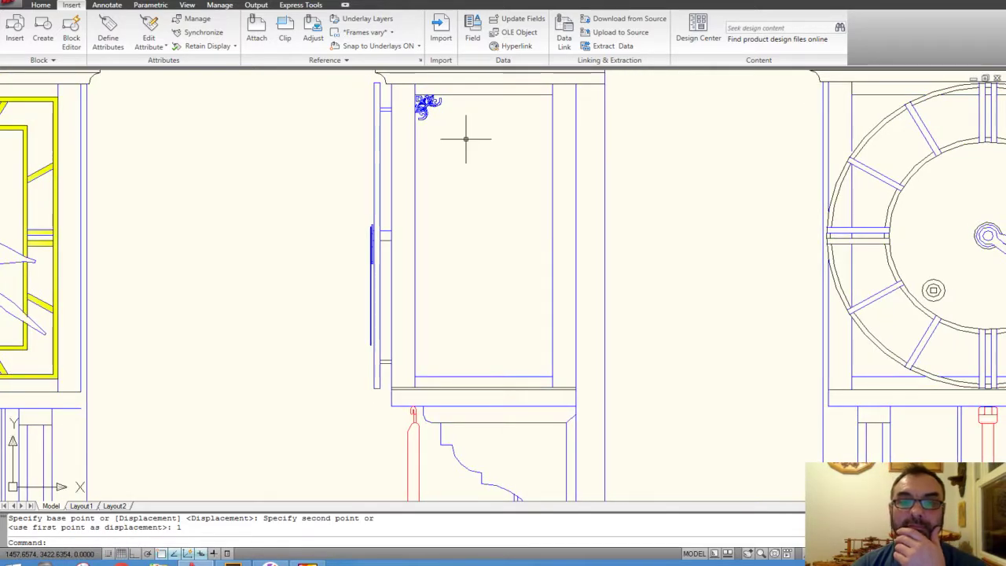
scroll(440, 149, up, 1)
scroll(425, 141, up, 3)
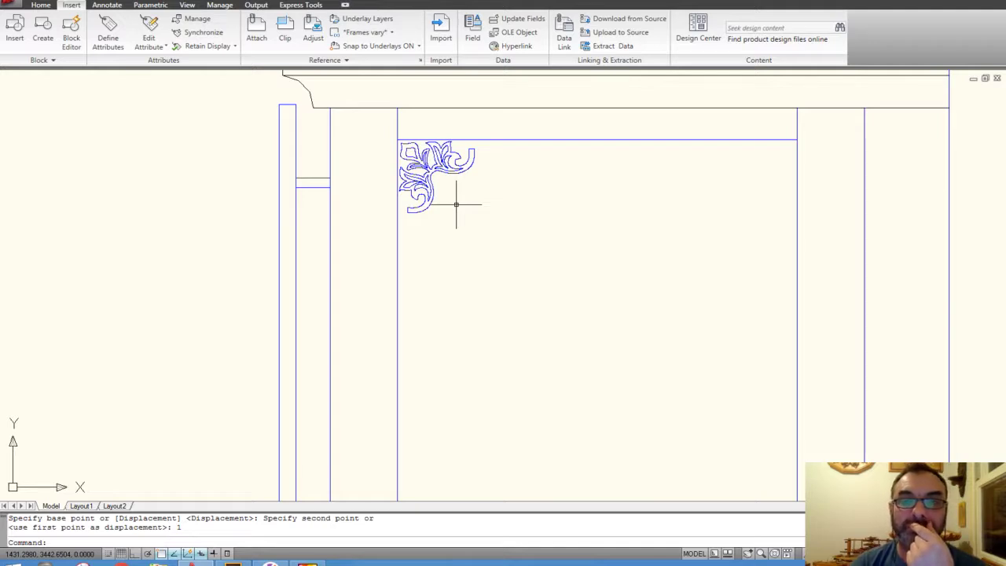
click(453, 202)
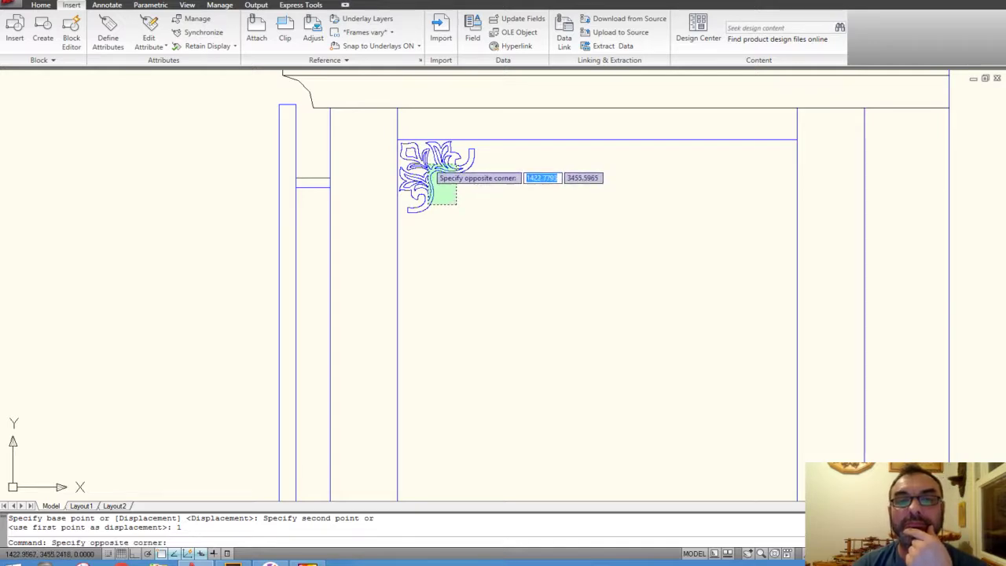
click(426, 162)
- Rotate the ornament 180° about its corner point
right_click(512, 175)
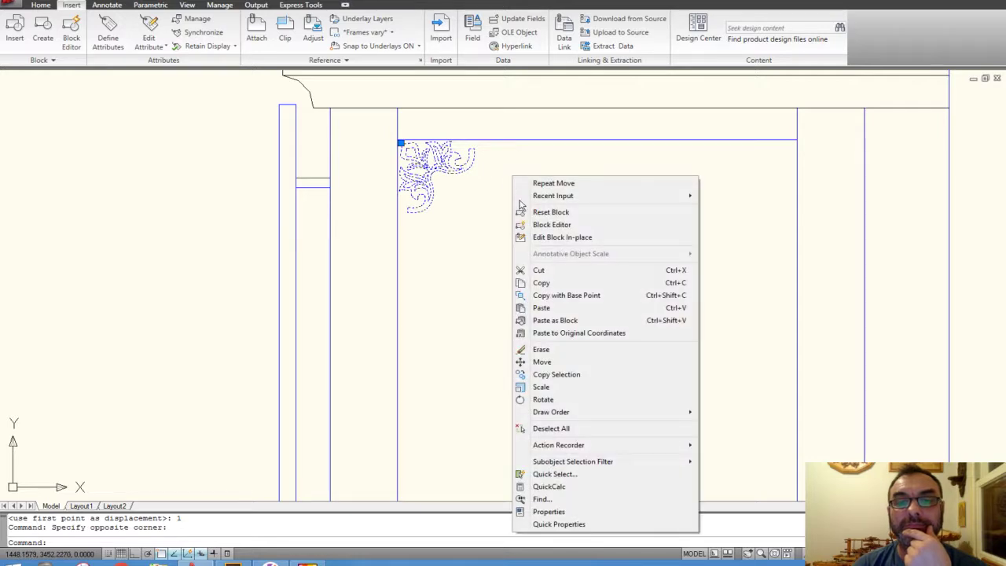
click(542, 400)
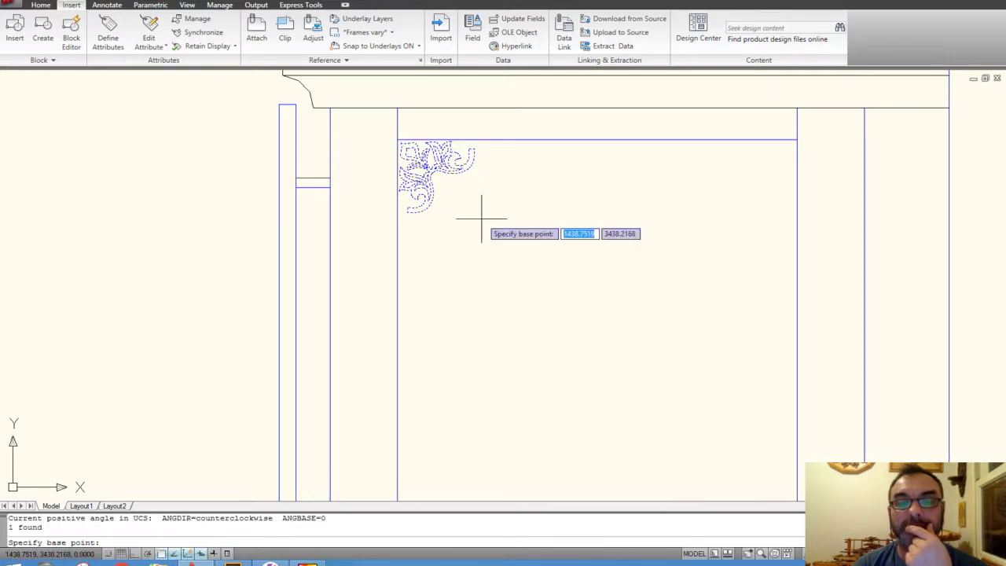
scroll(455, 193, up, 3)
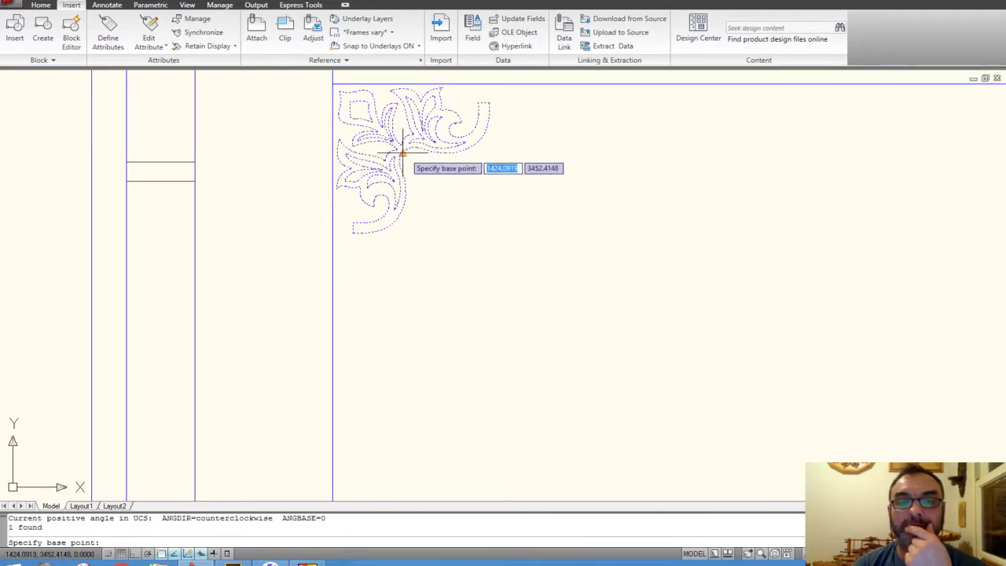
click(372, 122)
text(180)
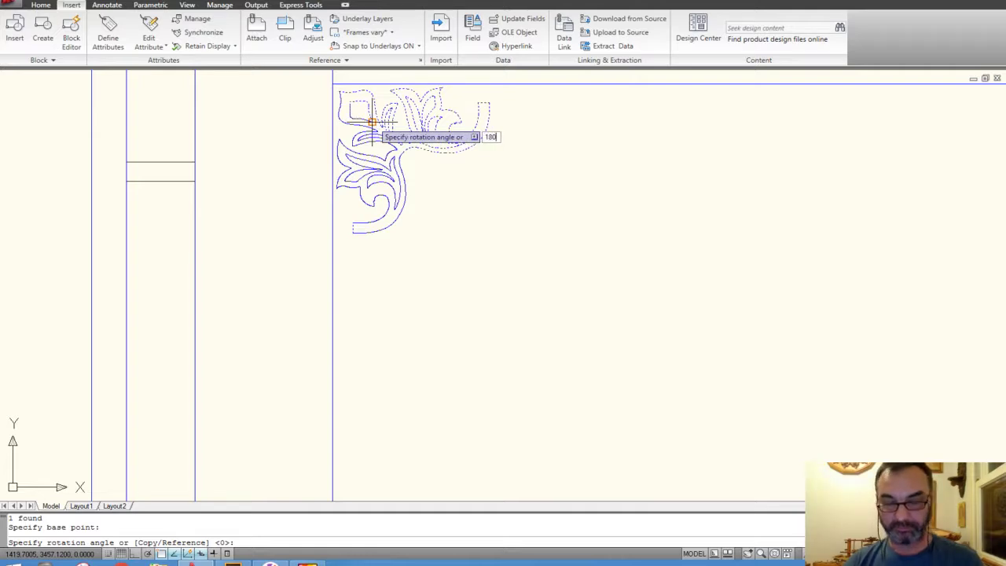
key(Return)
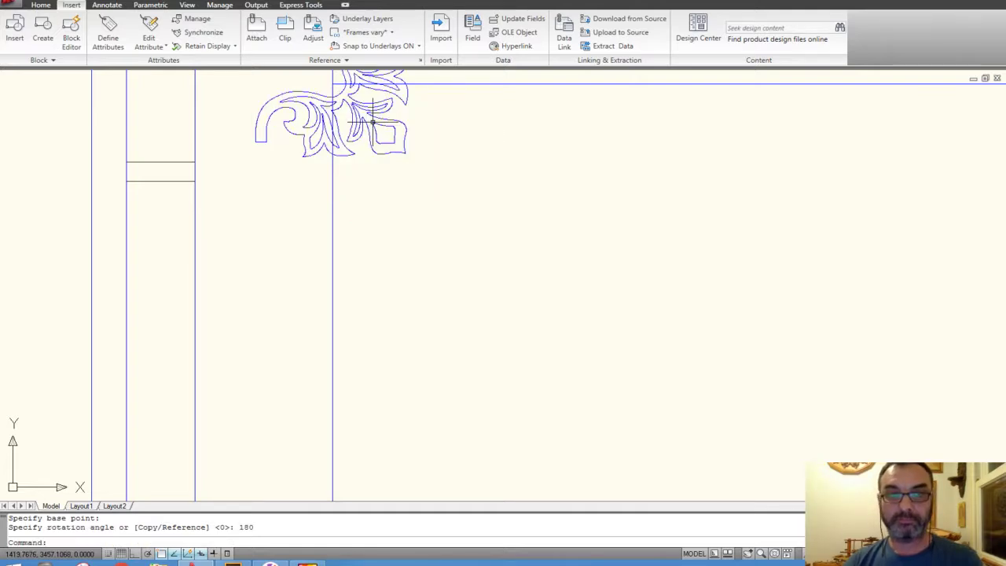
- Reselect the rotated ornament at the door's upper-left corner
middle_drag(424, 160, 431, 193)
scroll(431, 193, down, 2)
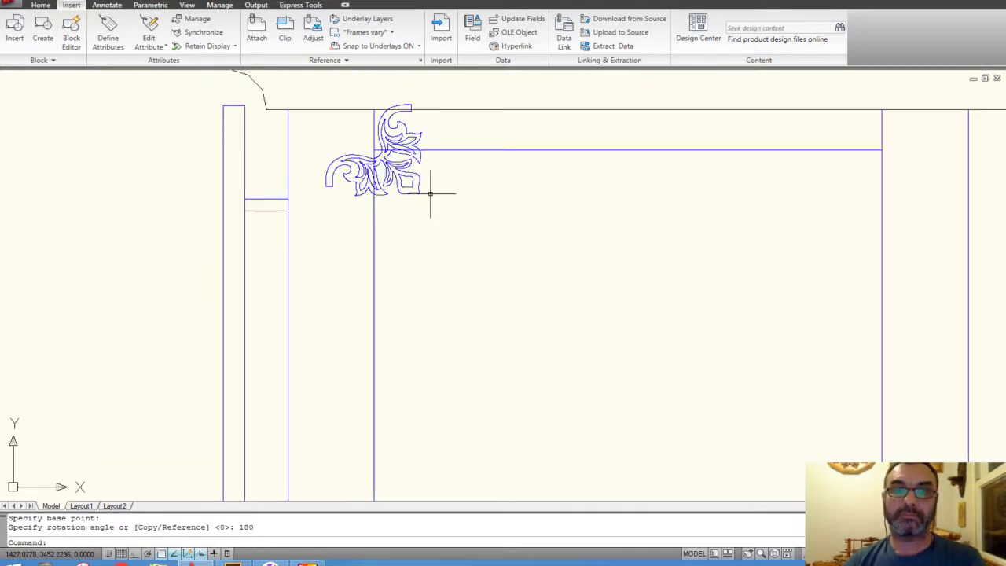
click(427, 190)
click(411, 180)
right_click(466, 201)
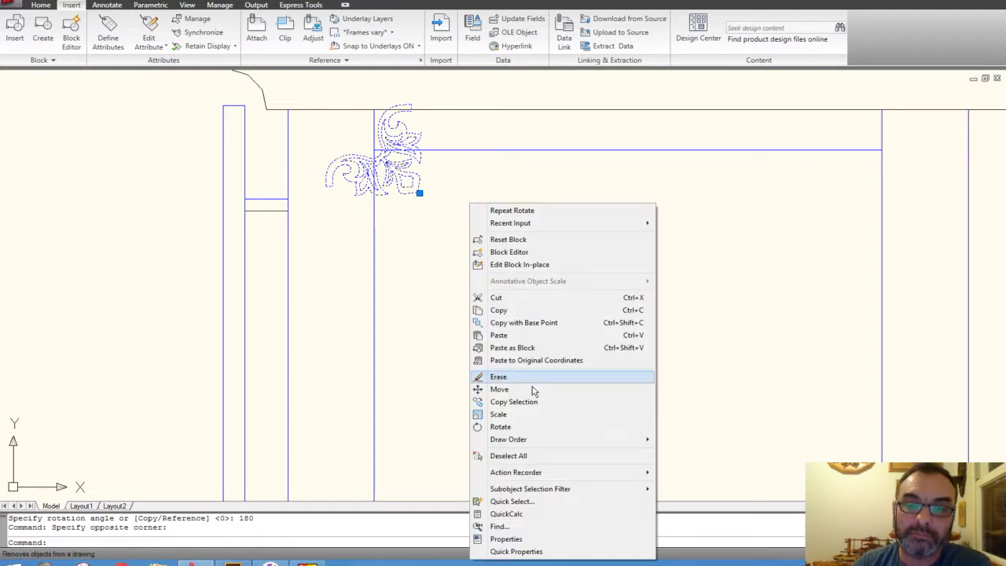
- Move the rotated ornament horizontally so its left end meets the door frame edge
click(491, 386)
scroll(325, 182, up, 5)
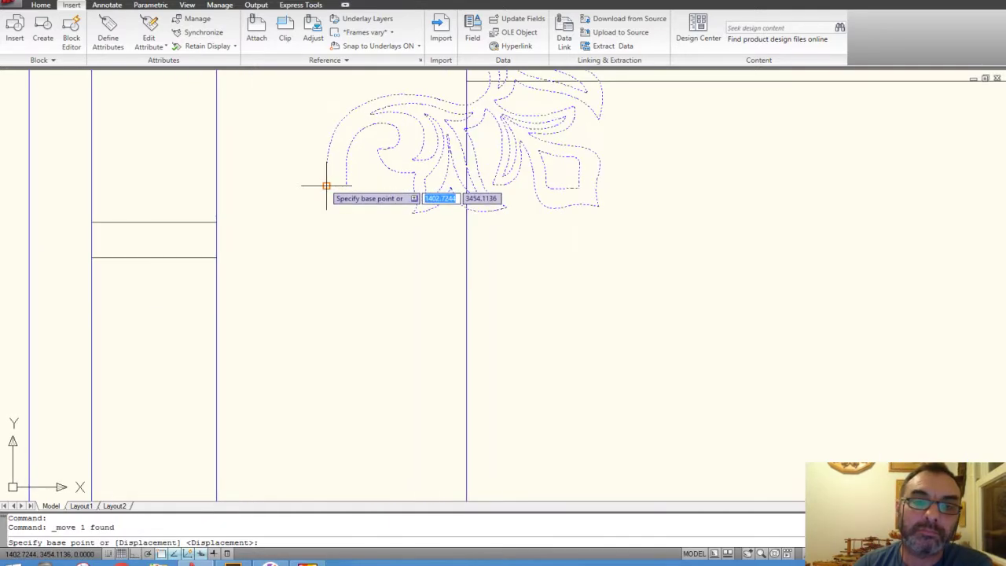
click(336, 186)
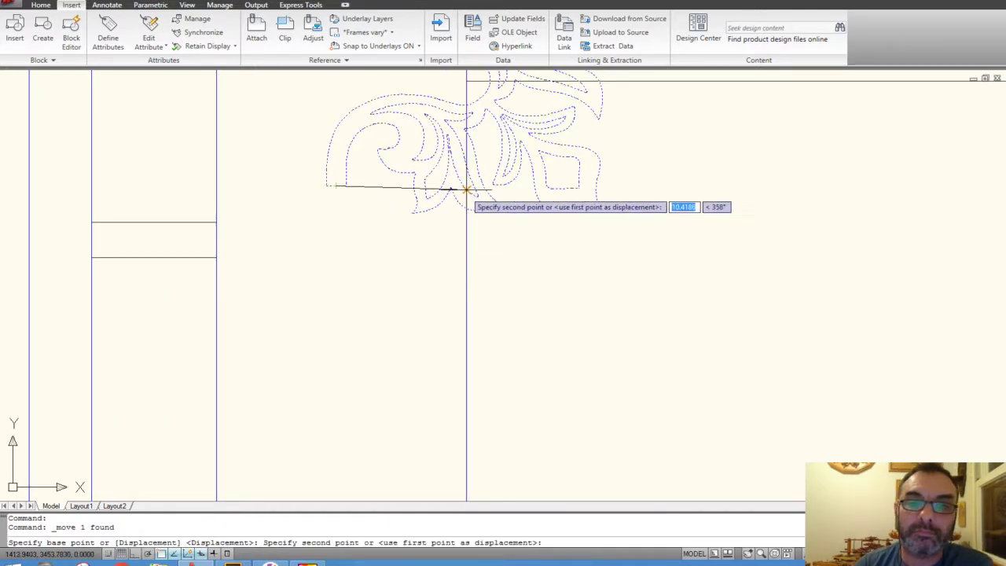
scroll(466, 188, up, 5)
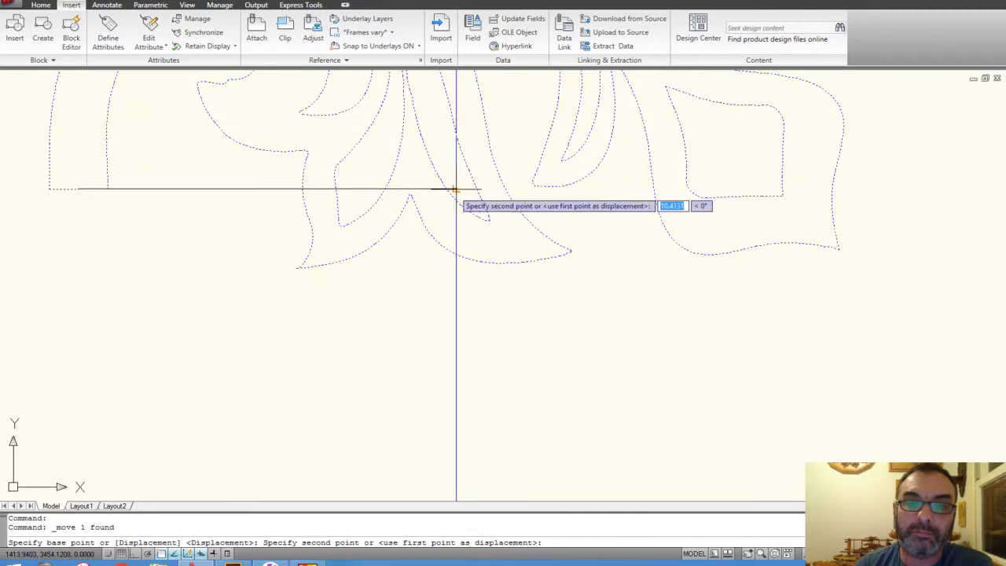
key(F8)
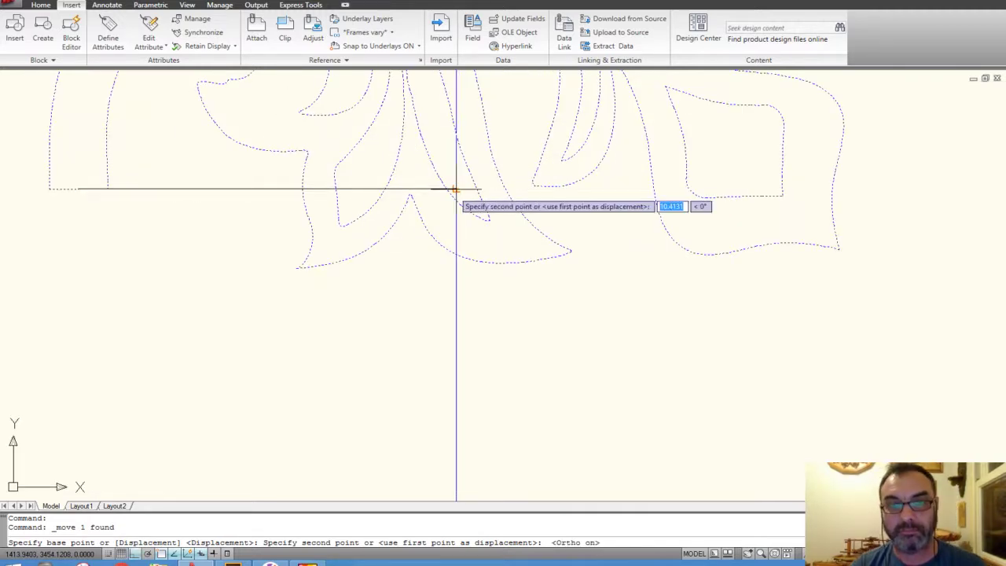
click(455, 188)
scroll(453, 189, down, 3)
scroll(453, 190, down, 3)
- Move the ornament down so its top tip meets the door's top edge
middle_drag(454, 190, 399, 204)
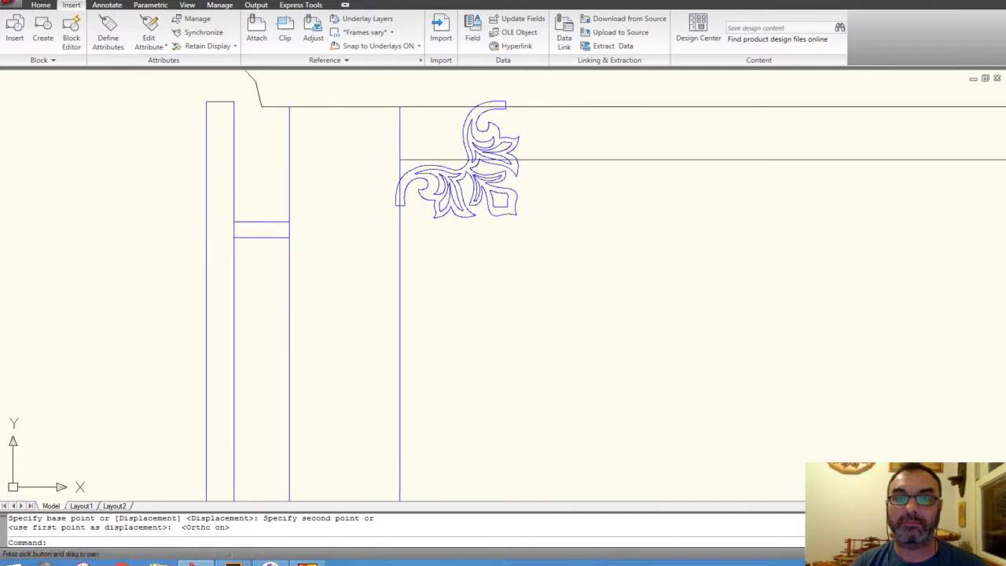
drag(625, 234, 454, 191)
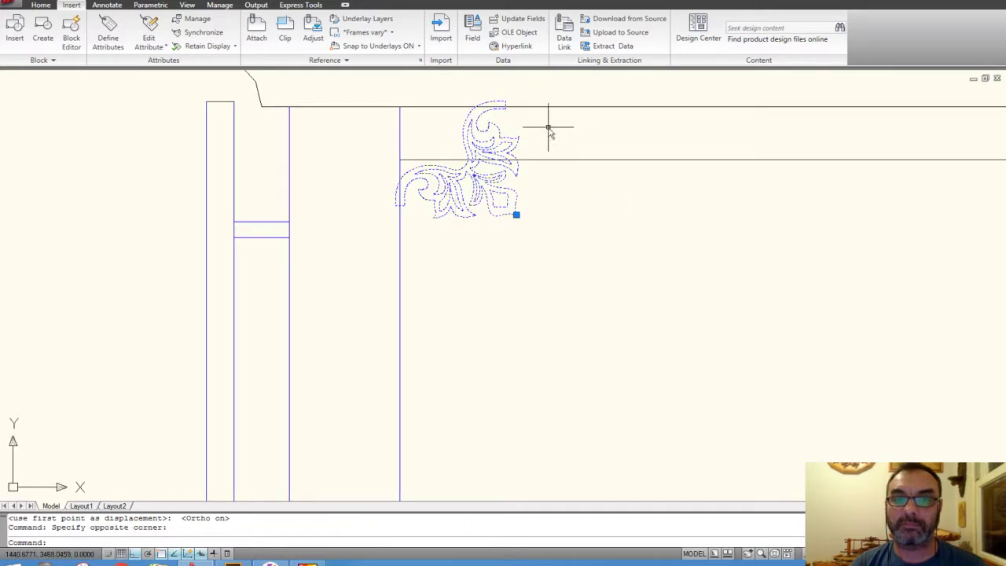
right_click(548, 128)
click(581, 313)
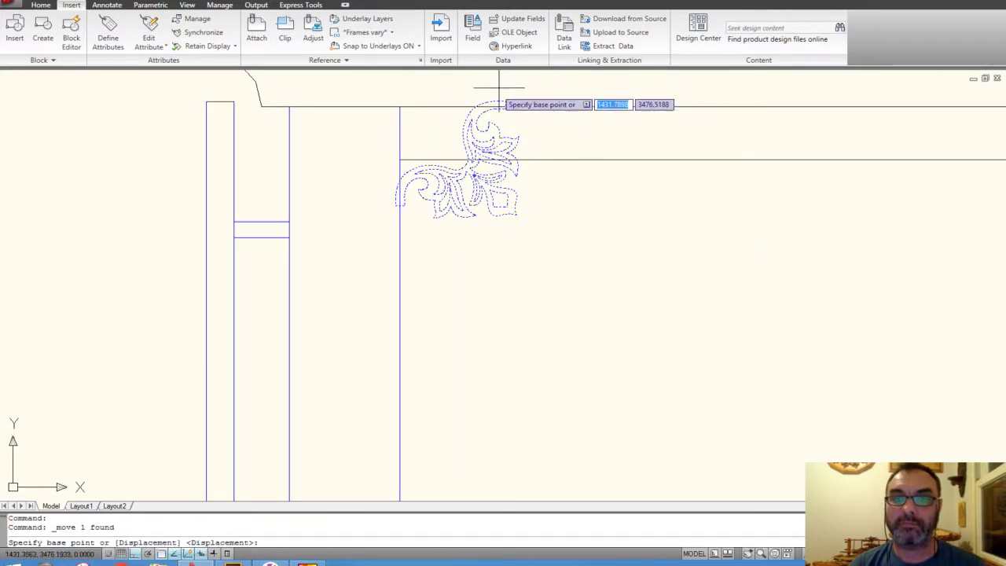
scroll(498, 87, up, 5)
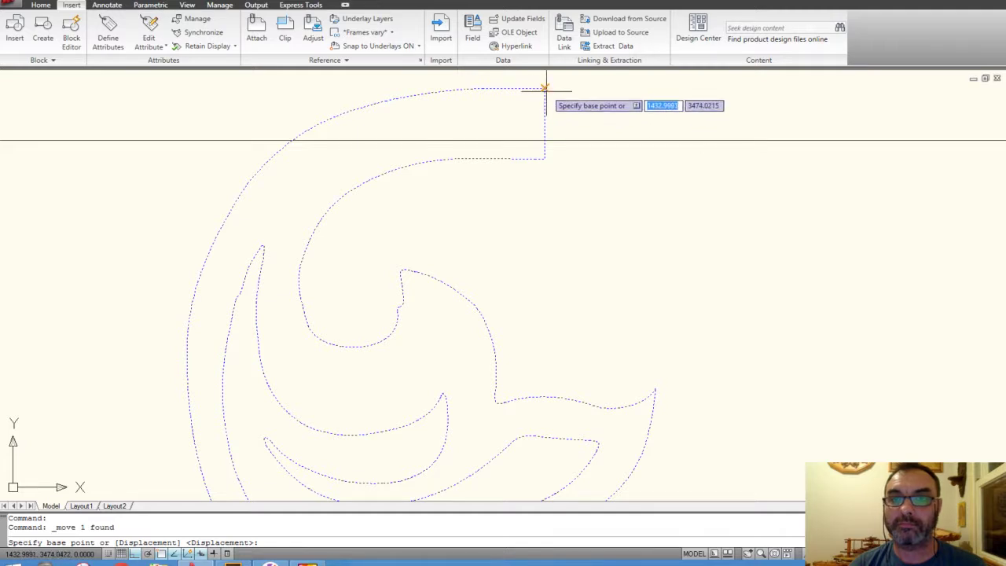
click(545, 88)
scroll(545, 91, down, 2)
scroll(549, 157, down, 3)
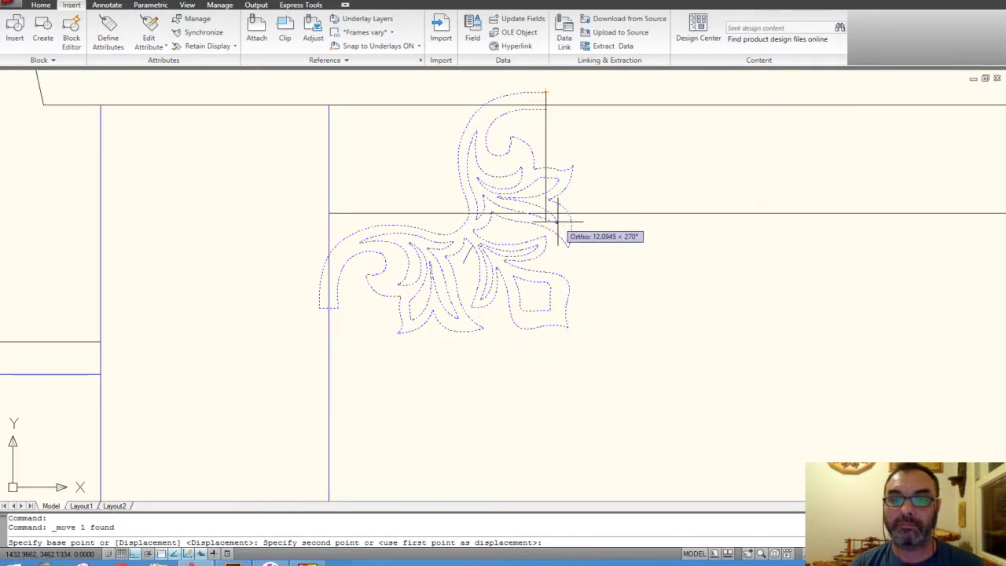
click(546, 212)
scroll(535, 222, down, 4)
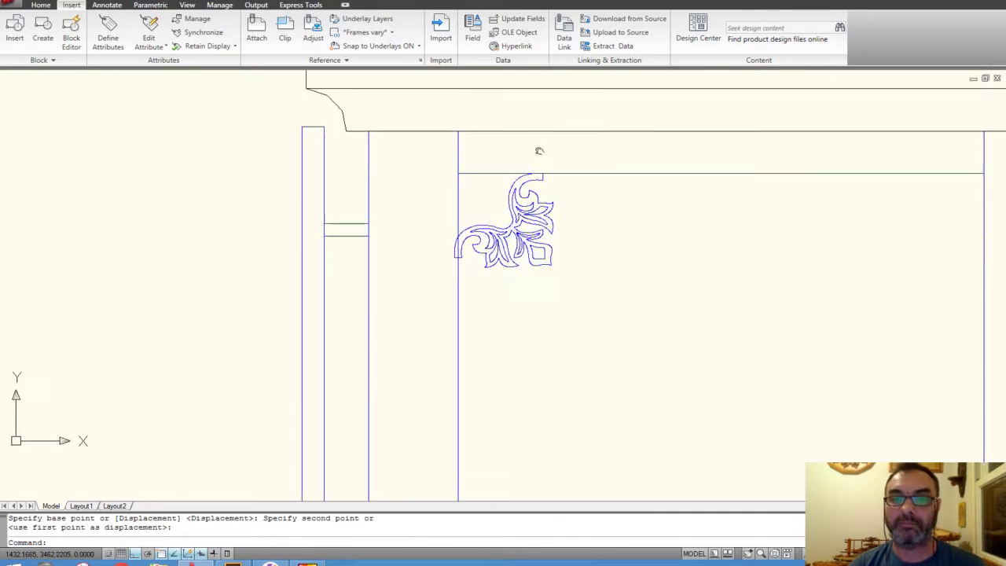
scroll(496, 254, down, 2)
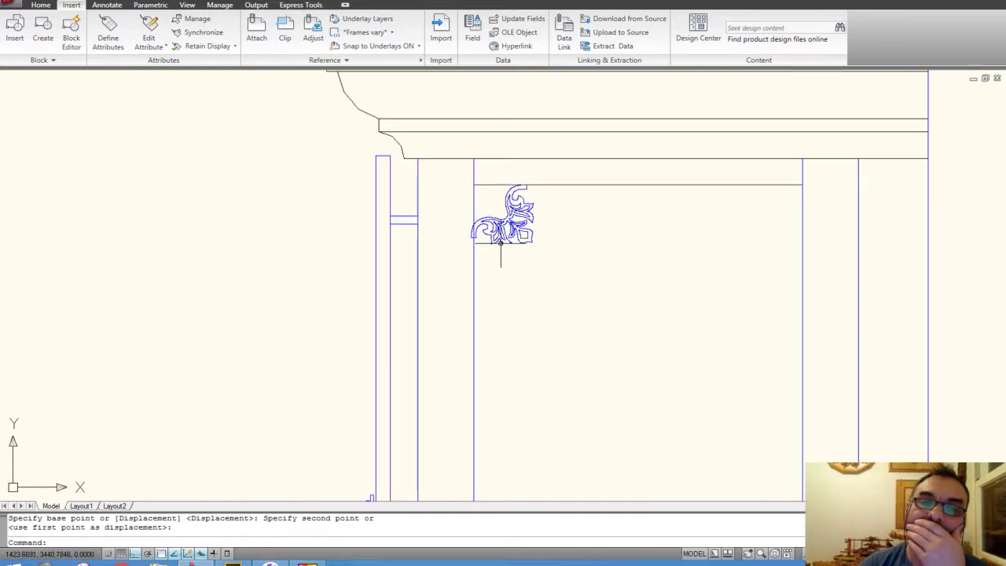
- Undo the ornament's last move and its 180° rotation with Ctrl+Z
key(ctrl+z)
key(ctrl+z)
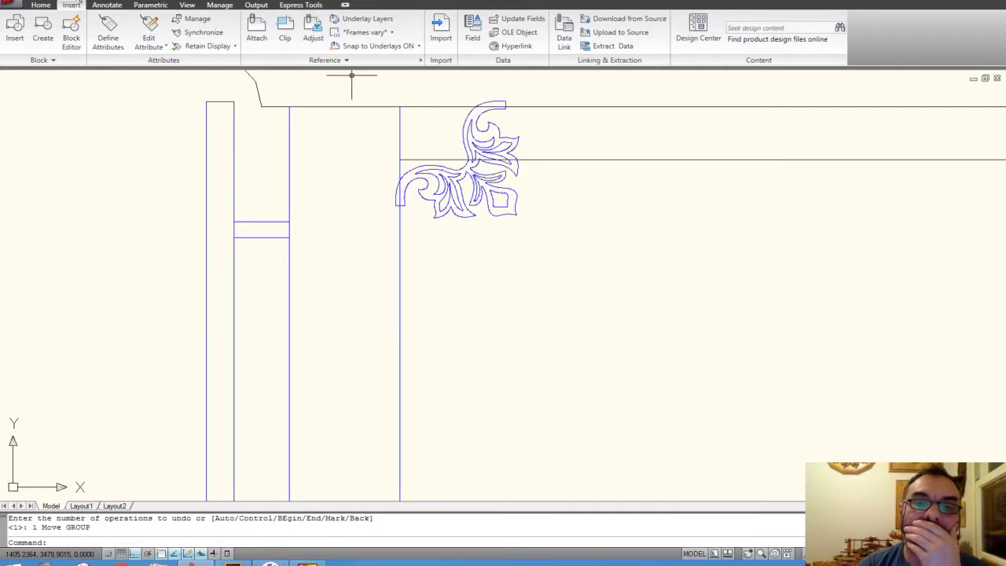
key(ctrl+z)
key(ctrl+z)
key(ctrl+z)
key(ctrl+z)
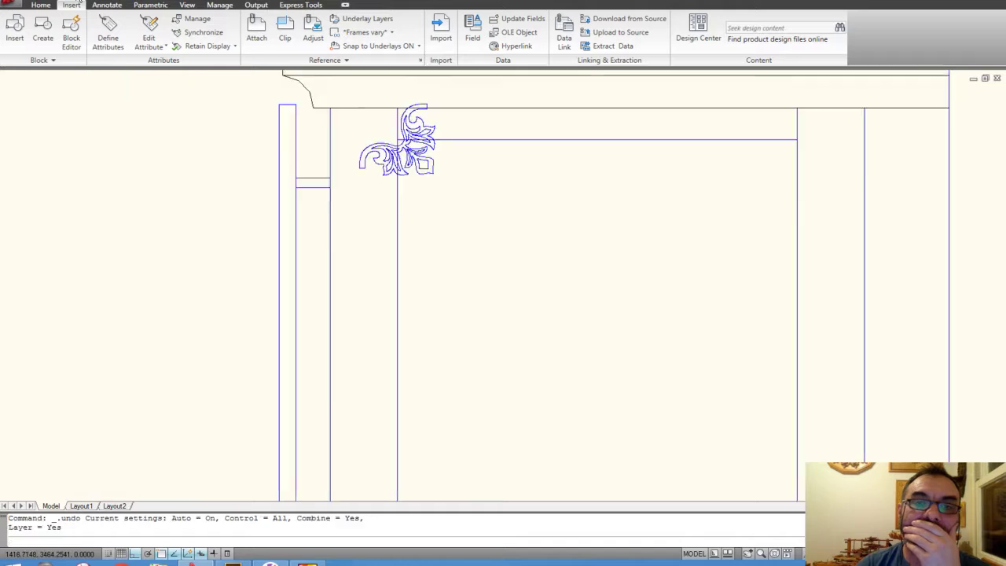
key(ctrl+z)
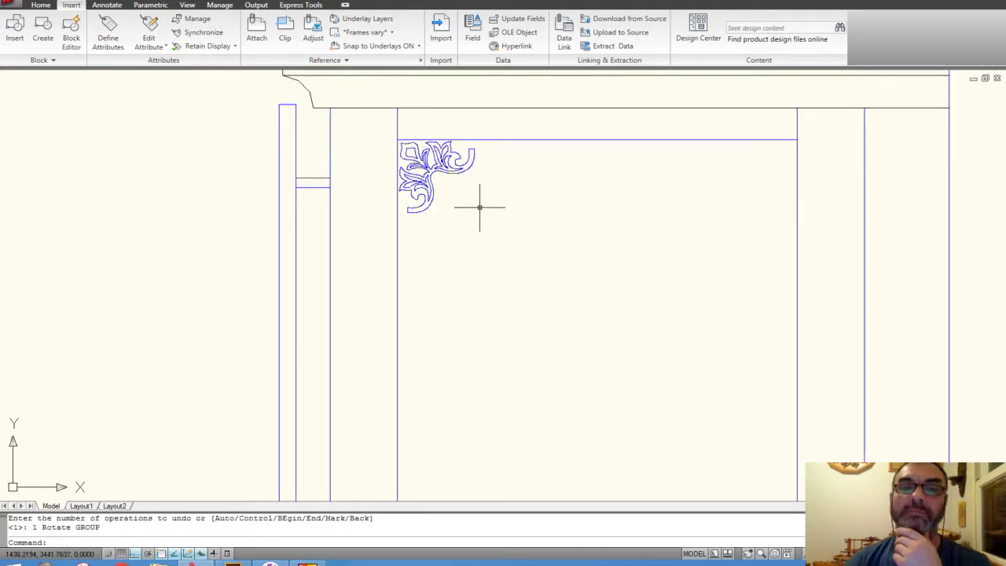
scroll(479, 206, down, 2)
scroll(471, 201, down, 2)
scroll(440, 196, down, 1)
scroll(404, 190, down, 2)
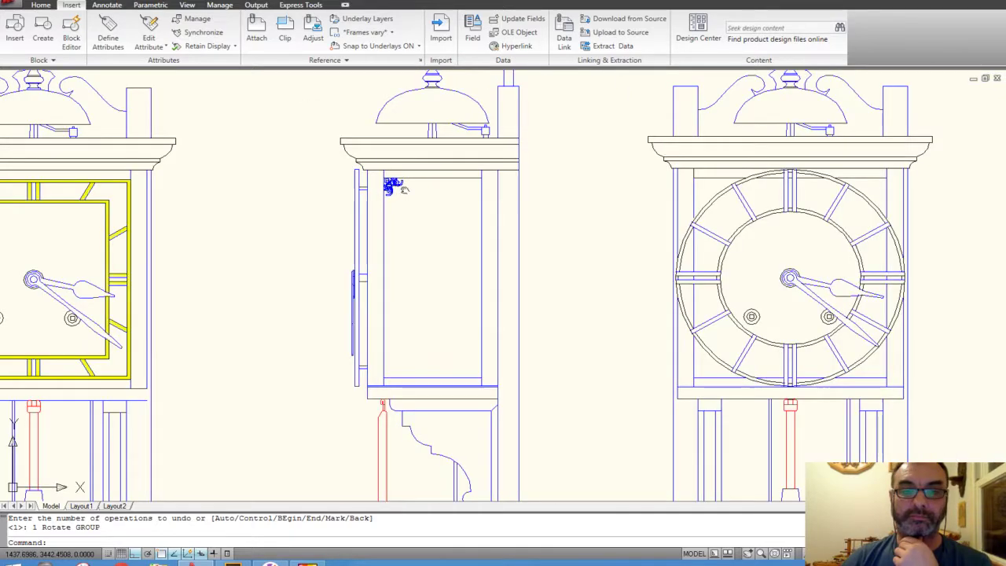
scroll(404, 191, up, 2)
scroll(393, 161, up, 2)
scroll(404, 164, up, 1)
scroll(418, 189, up, 1)
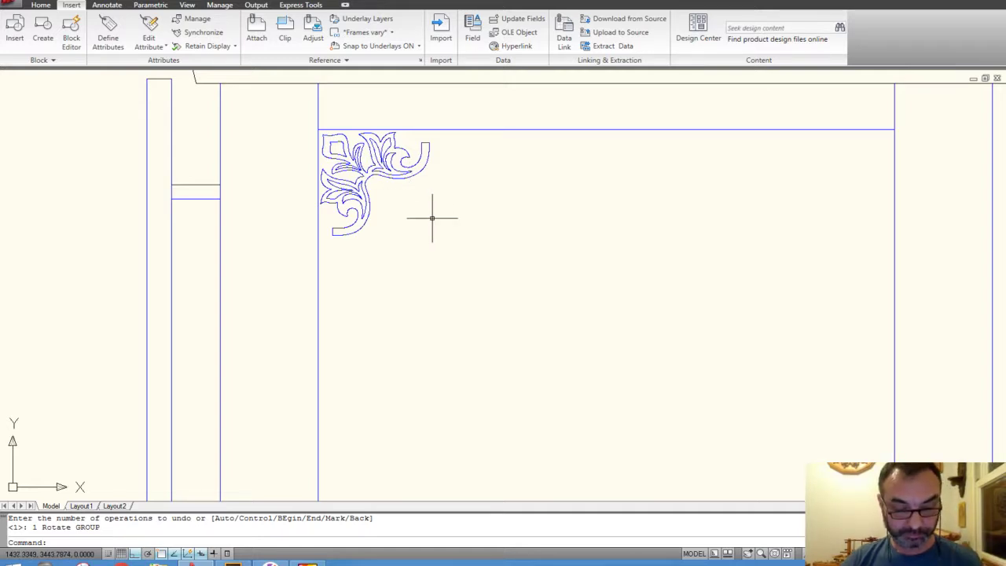
- Offset the door's inner left edge 50 units to the right
key(Escape)
key(Escape)
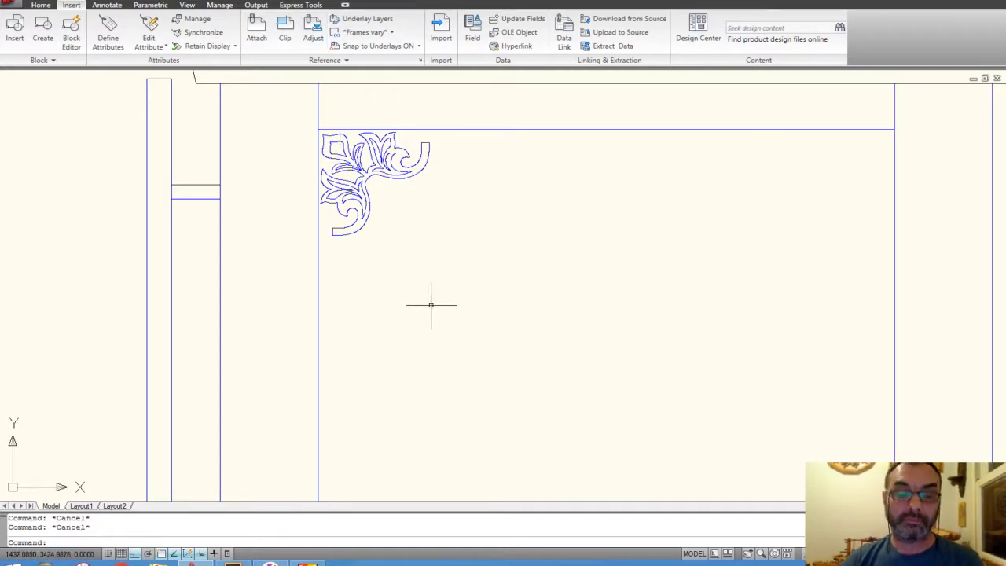
text(o)
key(Return)
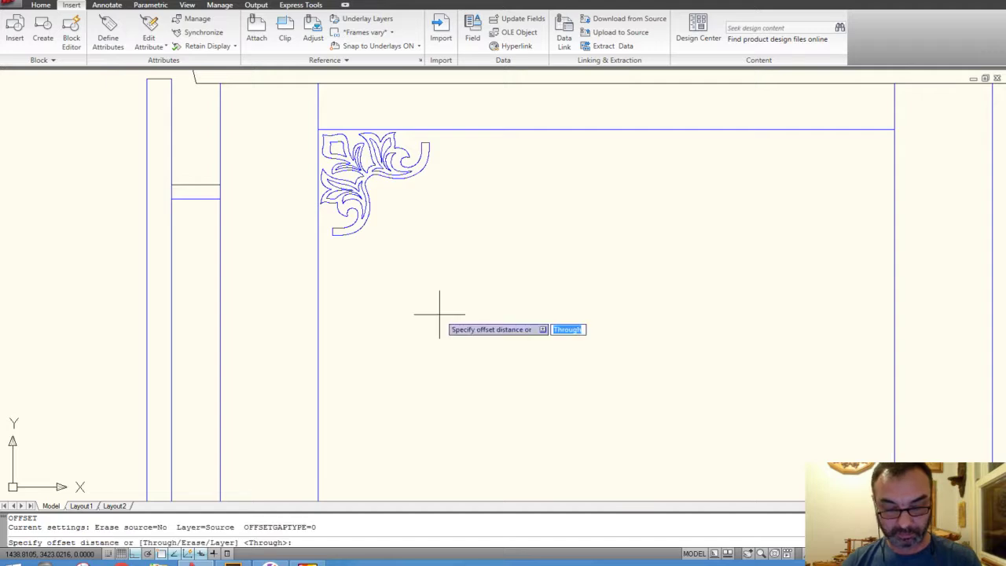
key(Return)
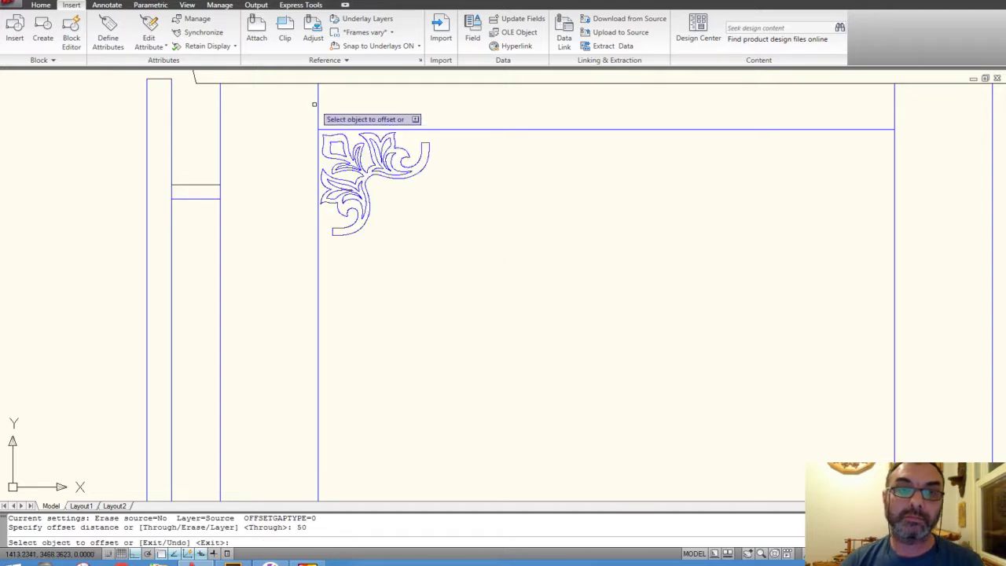
click(319, 118)
click(431, 115)
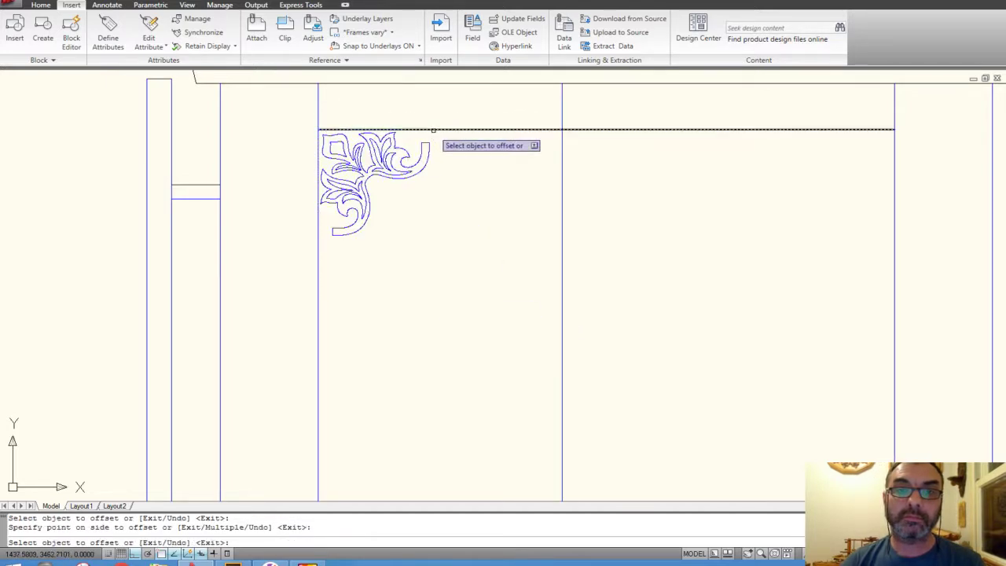
click(432, 129)
key(Escape)
- Erase the stray 50-unit offset line from the door
click(621, 217)
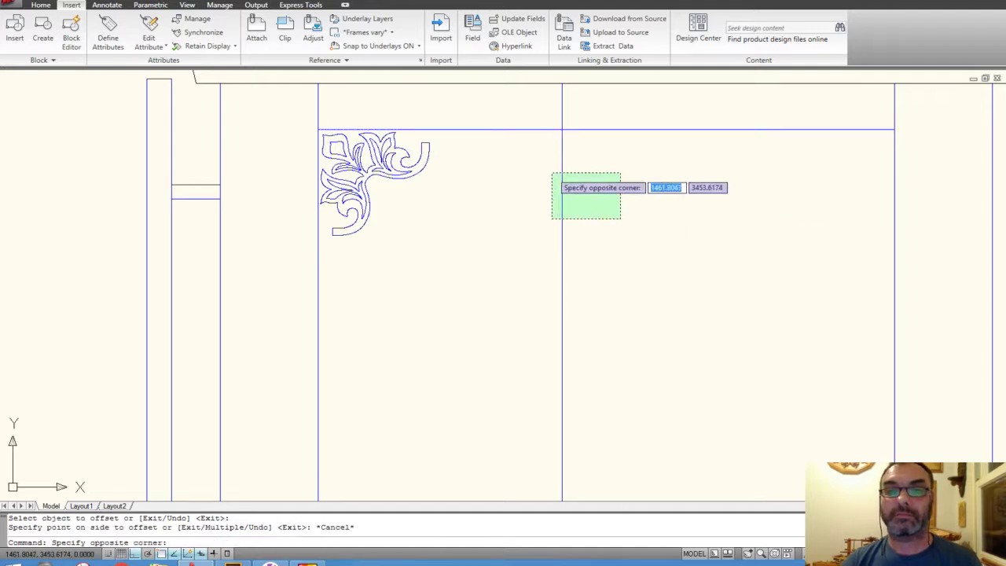
click(534, 187)
key(Return)
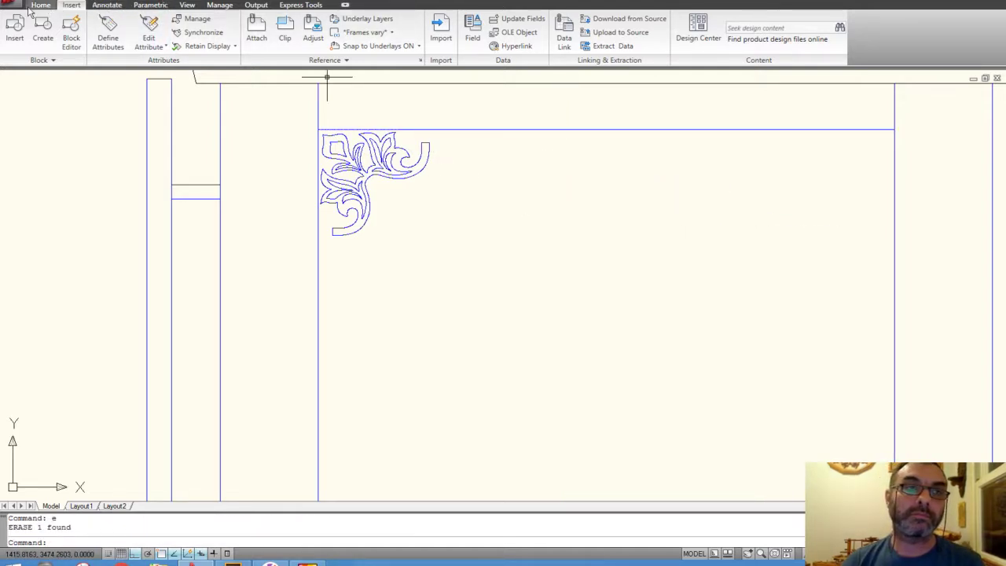
click(39, 5)
click(345, 18)
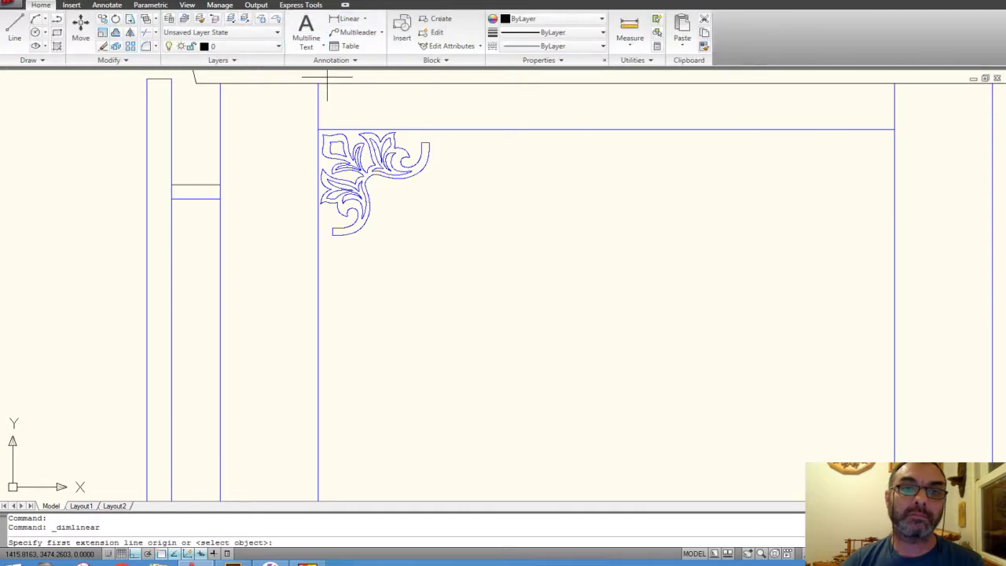
click(318, 128)
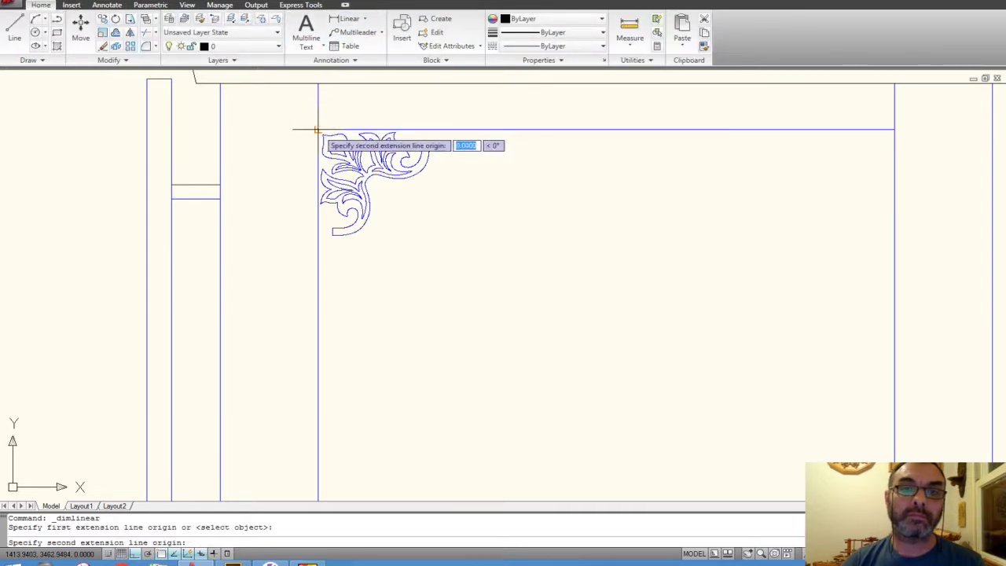
click(429, 141)
middle_drag(429, 116, 428, 138)
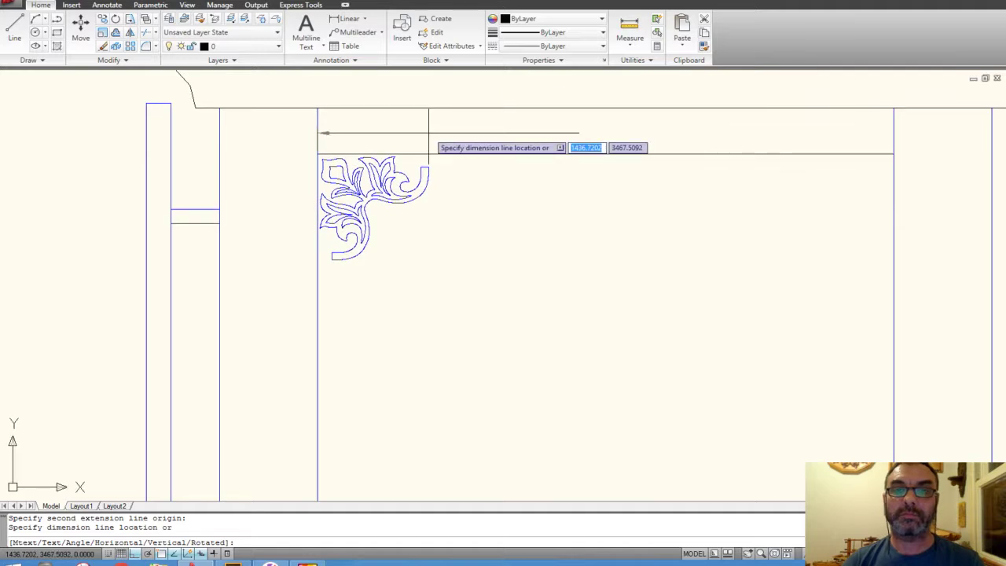
scroll(429, 141, down, 3)
scroll(426, 118, down, 2)
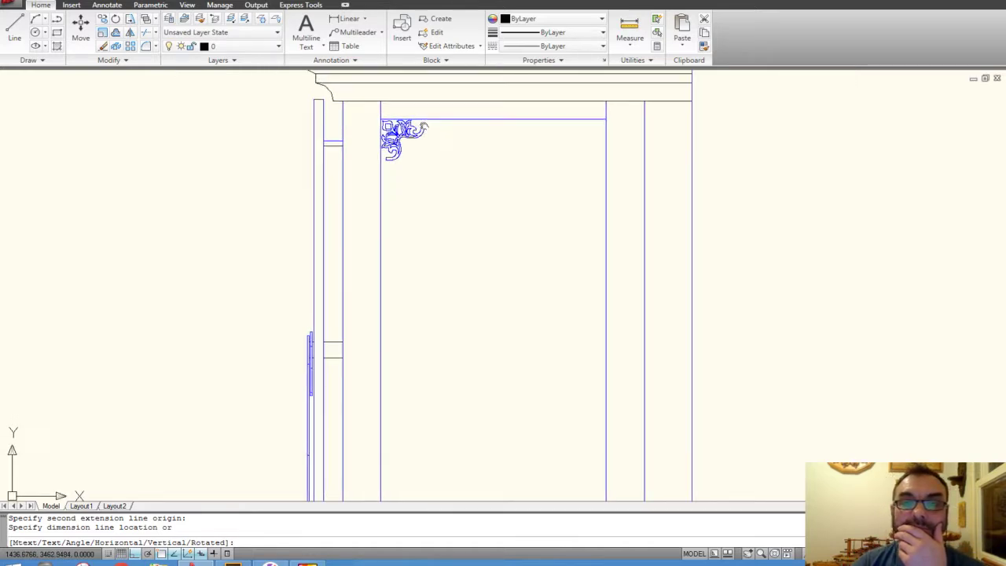
scroll(422, 138, up, 2)
key(Escape)
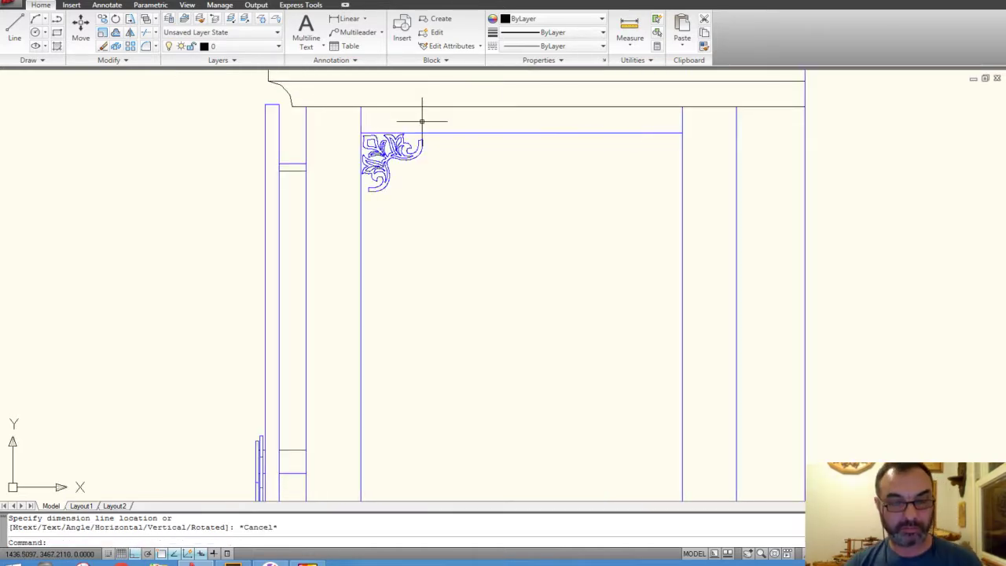
middle_drag(422, 123, 427, 134)
scroll(424, 134, up, 3)
key(Escape)
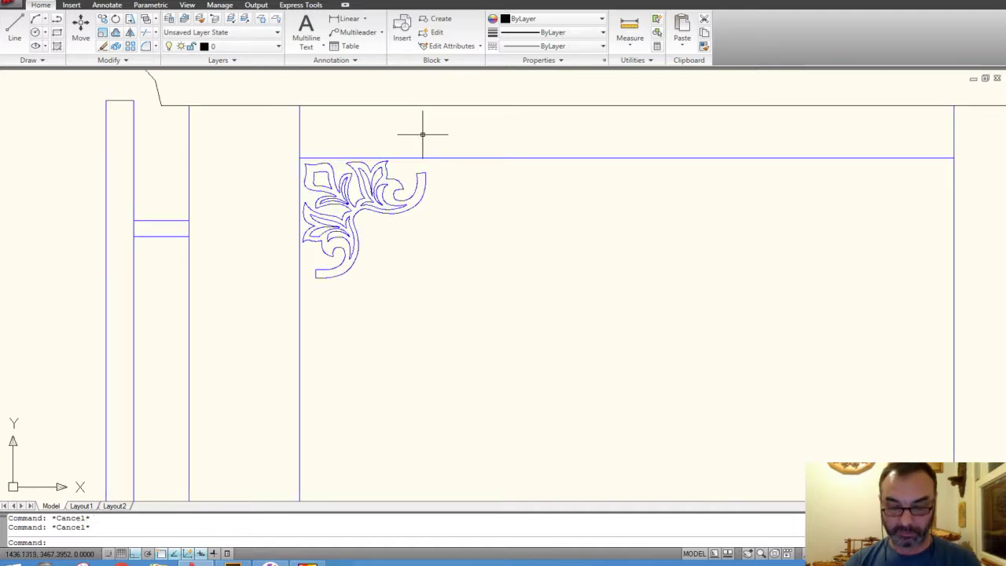
text(o)
- Offset the door's inner left edge inward as a vertical guide right of the ornament
key(Return)
text(3)
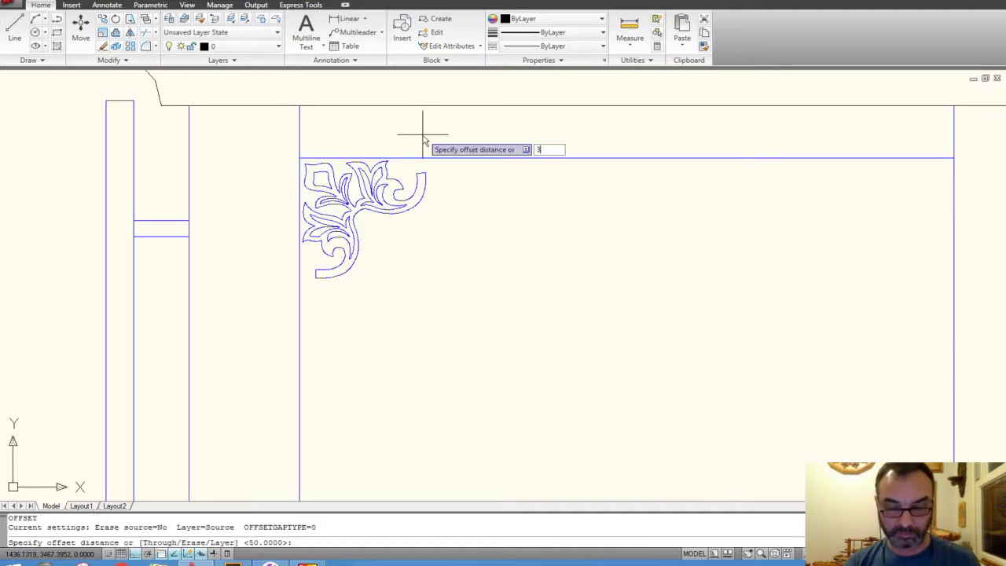
key(Return)
click(299, 138)
click(402, 131)
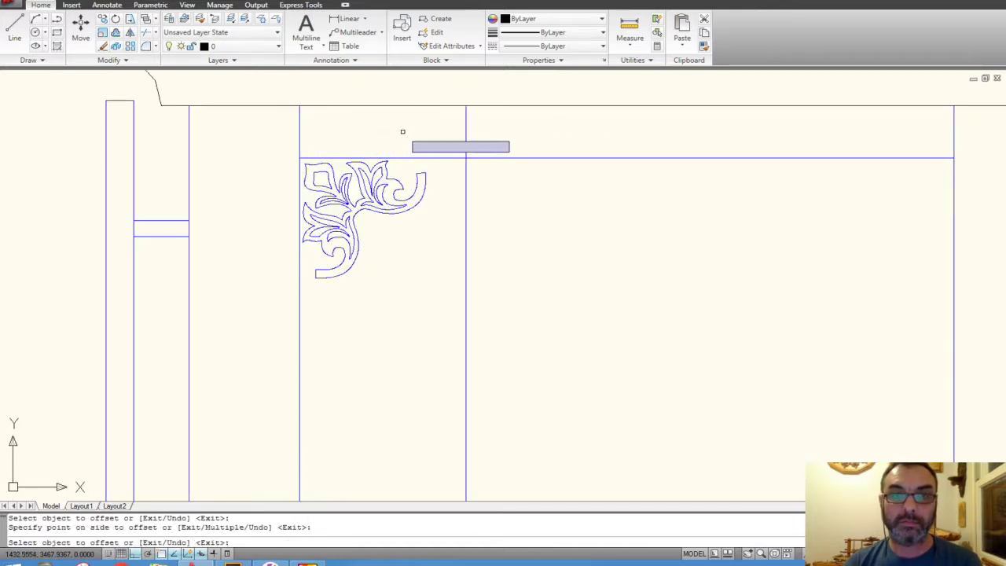
key(Escape)
- Window-select the ornament and begin scaling it
click(435, 208)
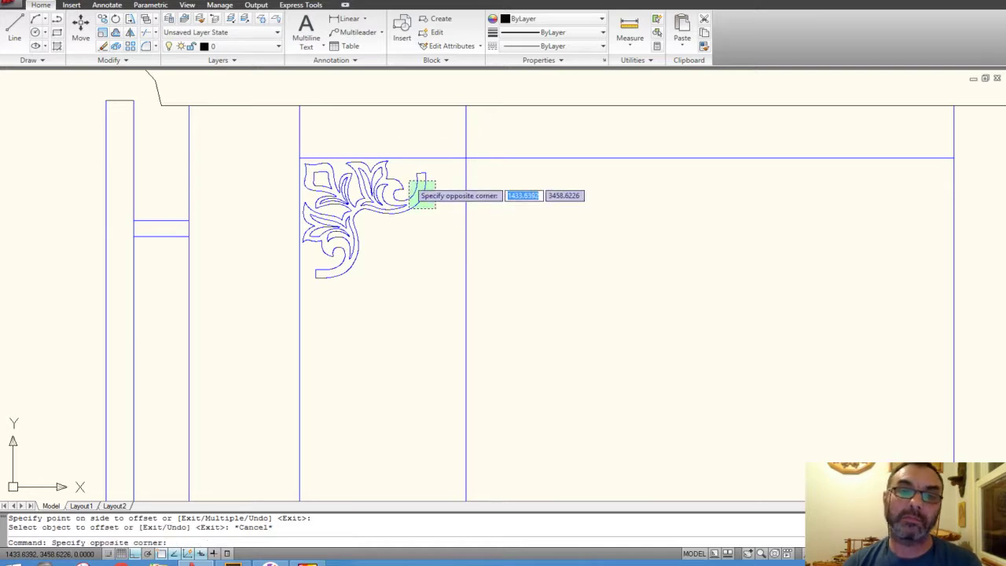
click(409, 180)
right_click(392, 142)
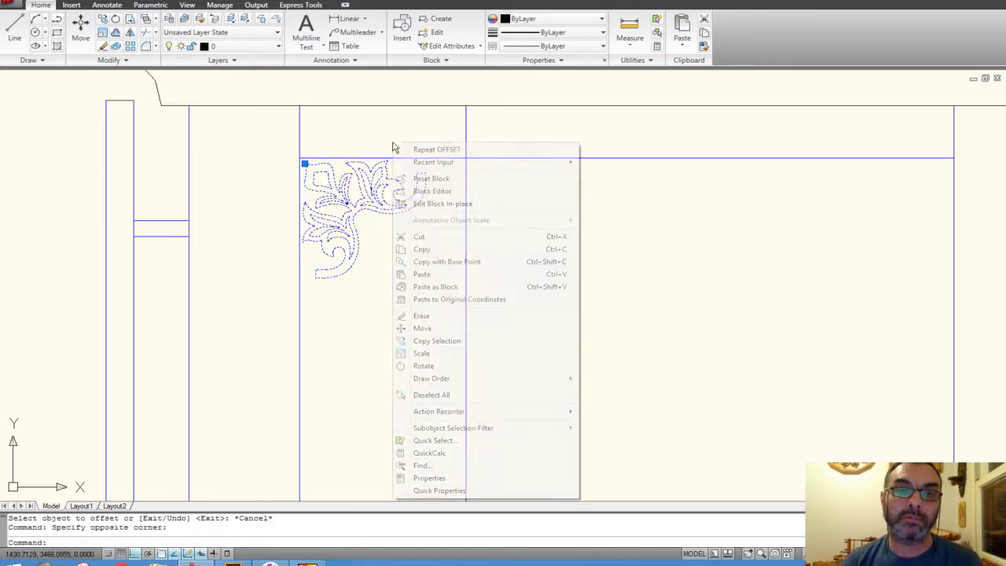
click(421, 354)
scroll(305, 174, up, 5)
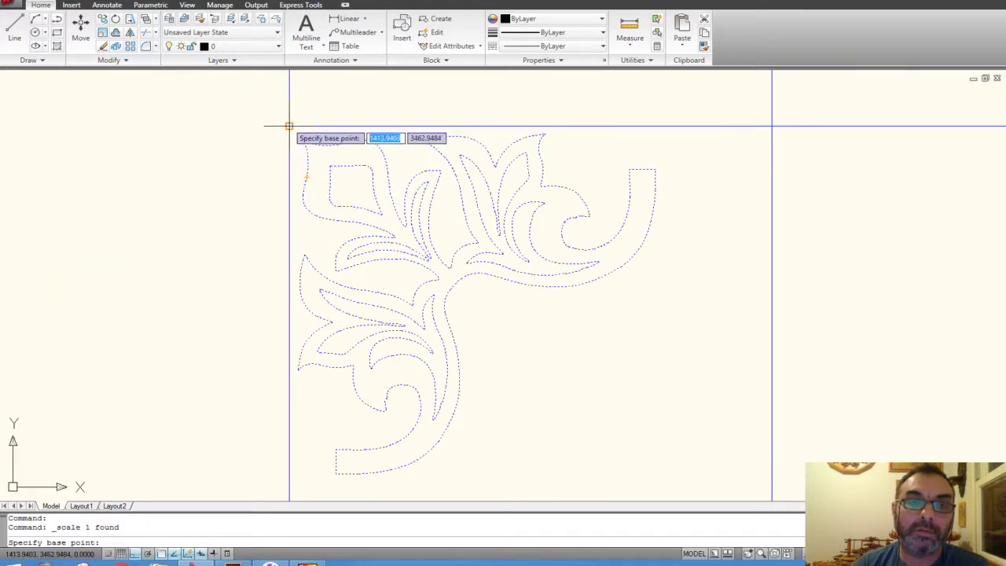
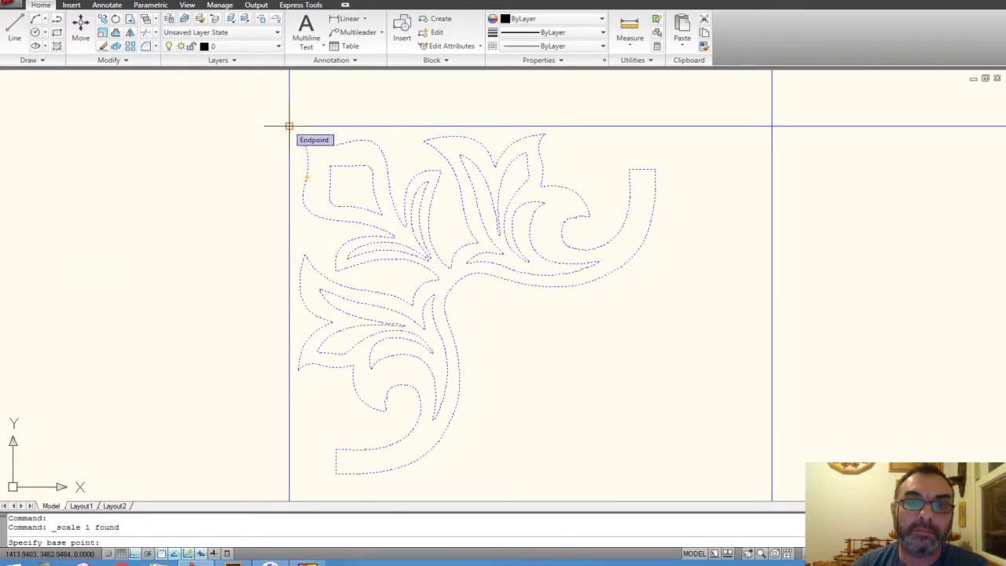
- Scale the ornament by reference from the panel corner so its width reaches the inner border line
click(289, 126)
click(288, 125)
text(r)
key(Return)
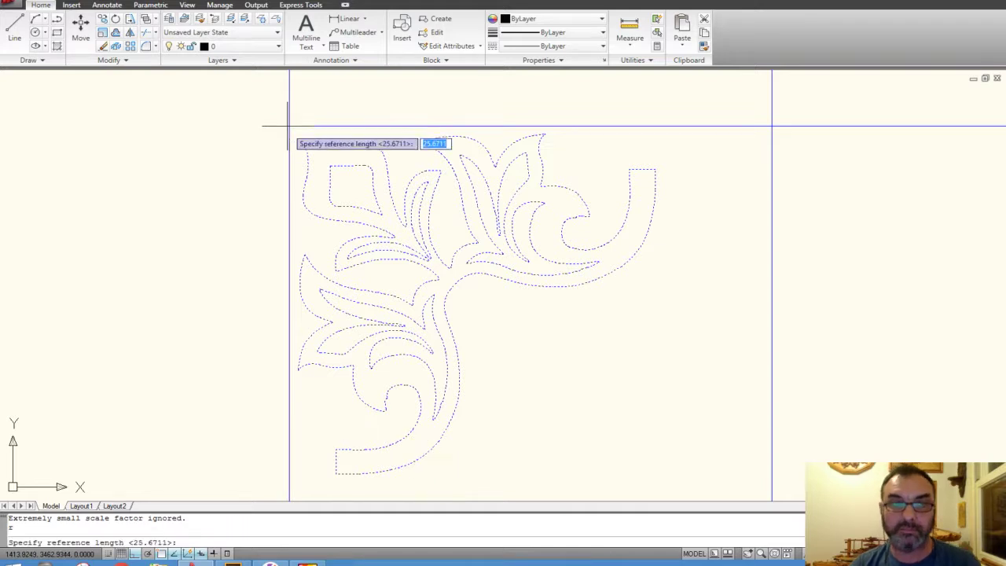
click(288, 125)
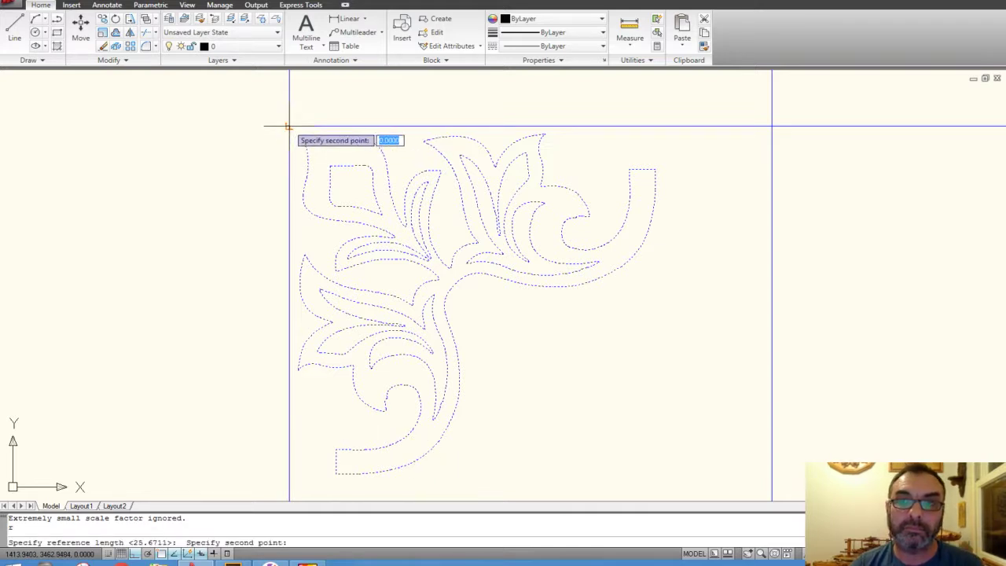
click(655, 126)
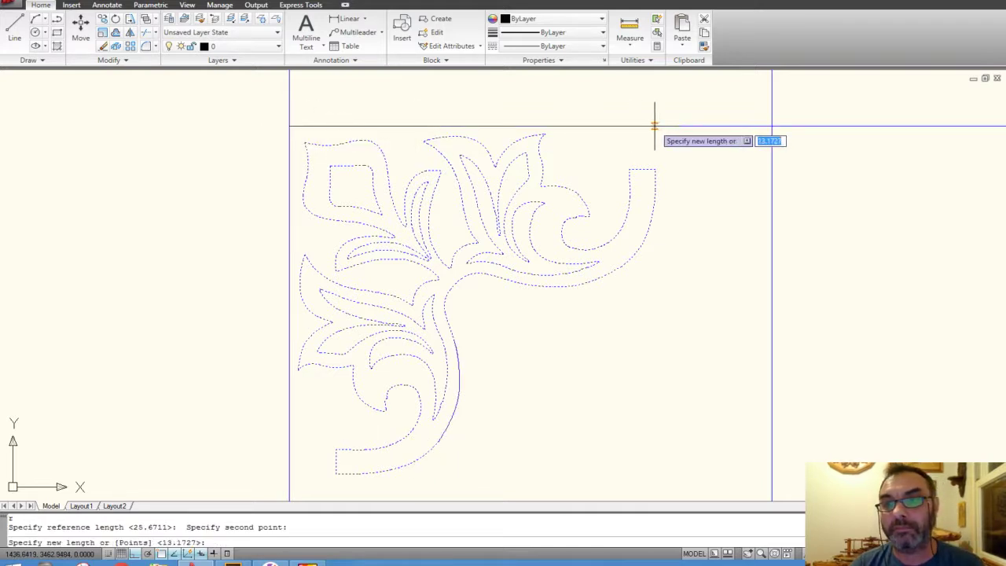
click(770, 126)
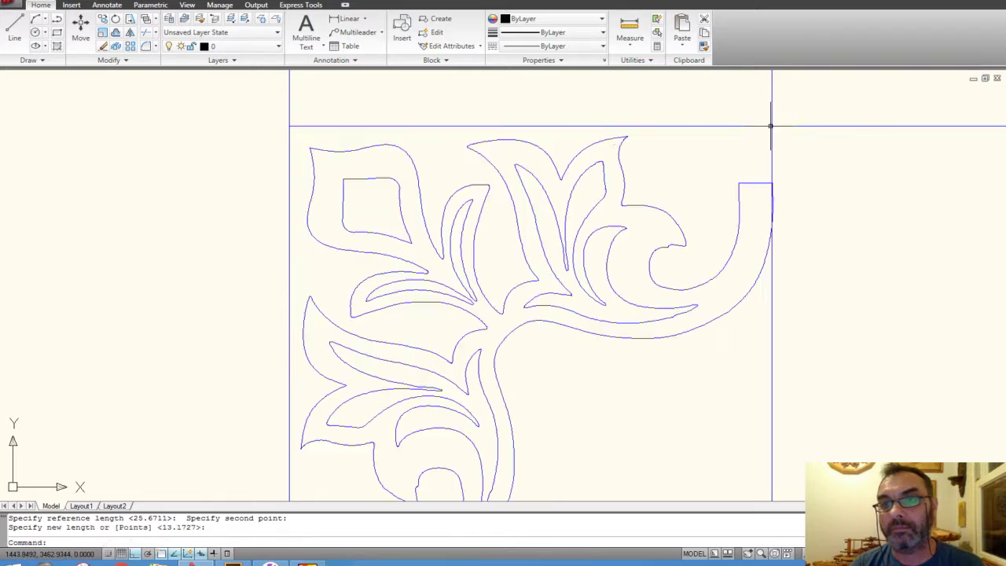
scroll(629, 152, down, 3)
middle_drag(628, 152, 559, 160)
scroll(560, 160, down, 4)
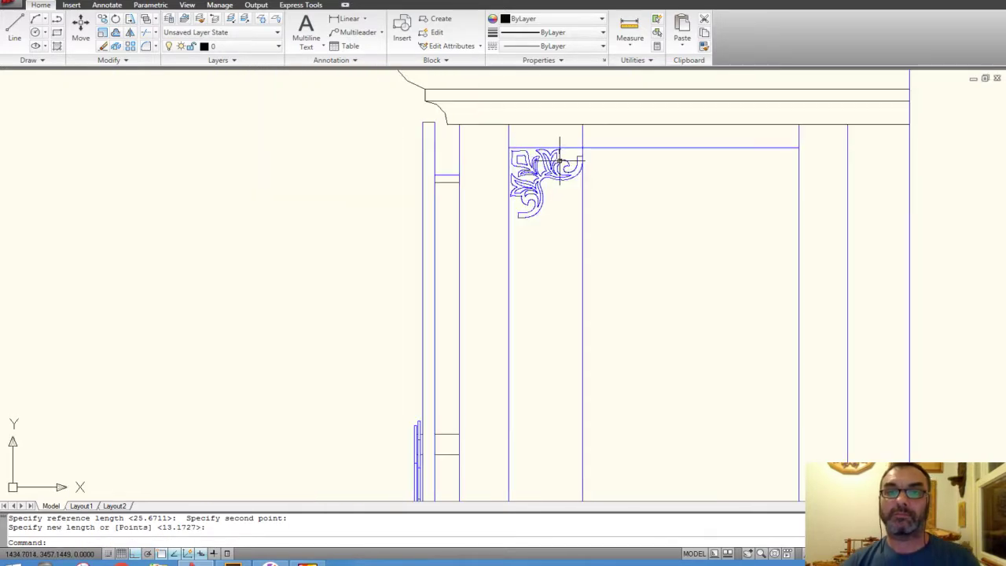
scroll(549, 173, down, 3)
middle_drag(566, 201, 525, 180)
- Erase the extra vertical line running through the side panel
key(Escape)
click(525, 181)
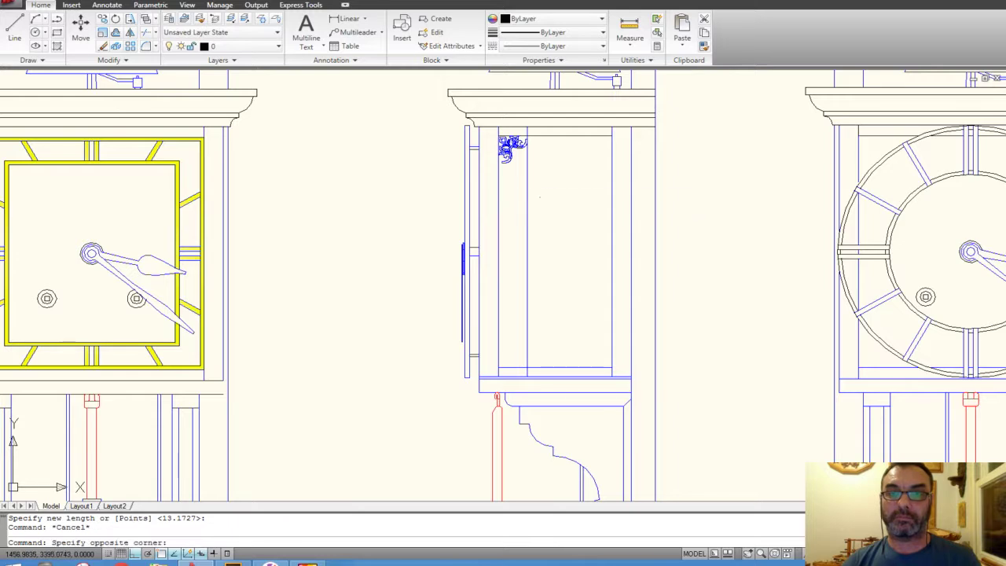
click(525, 179)
text(e)
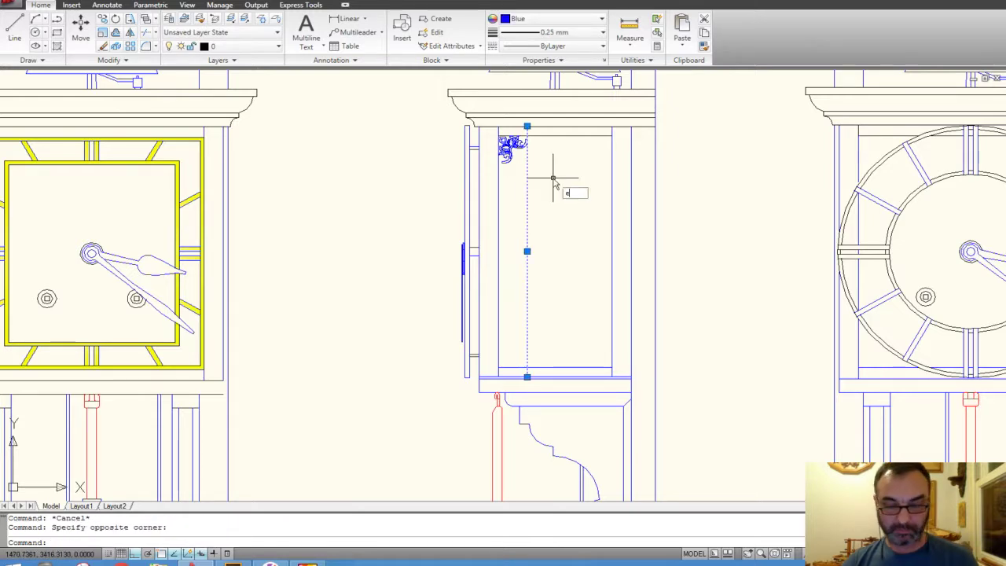
key(Return)
- Mirror the corner ornament across the panel's vertical centre, keeping the original
scroll(531, 152, up, 3)
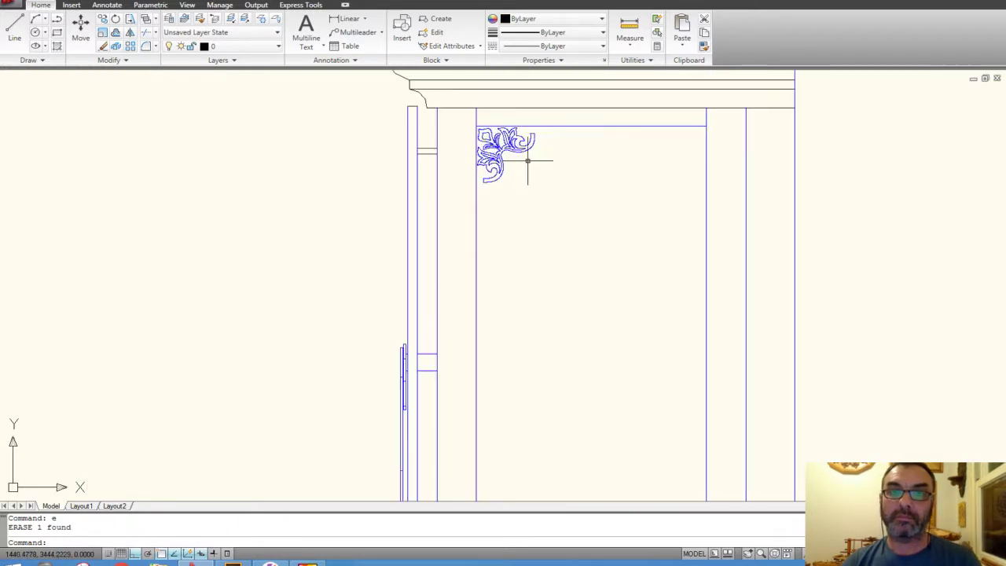
click(527, 160)
click(505, 140)
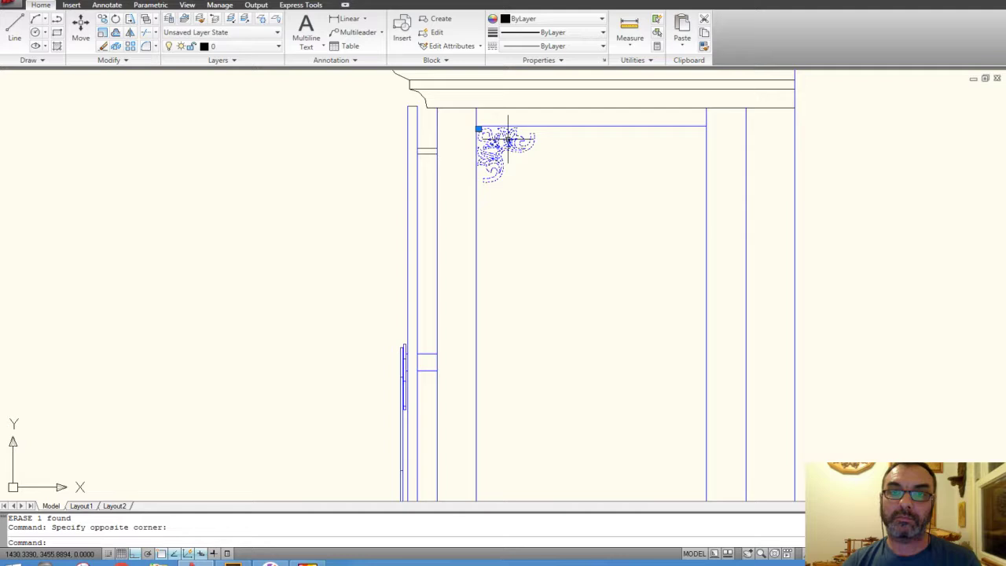
click(130, 33)
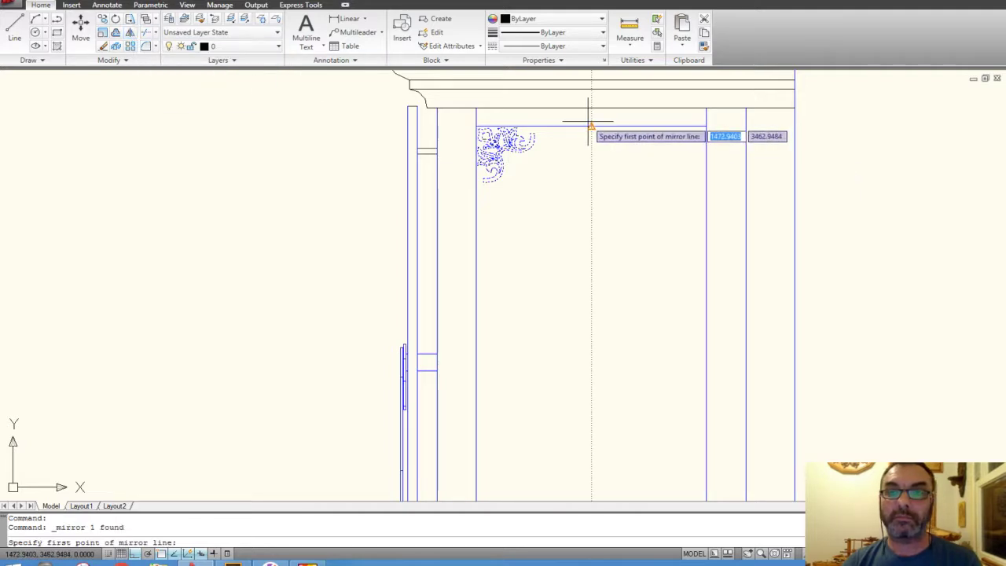
click(591, 126)
click(590, 264)
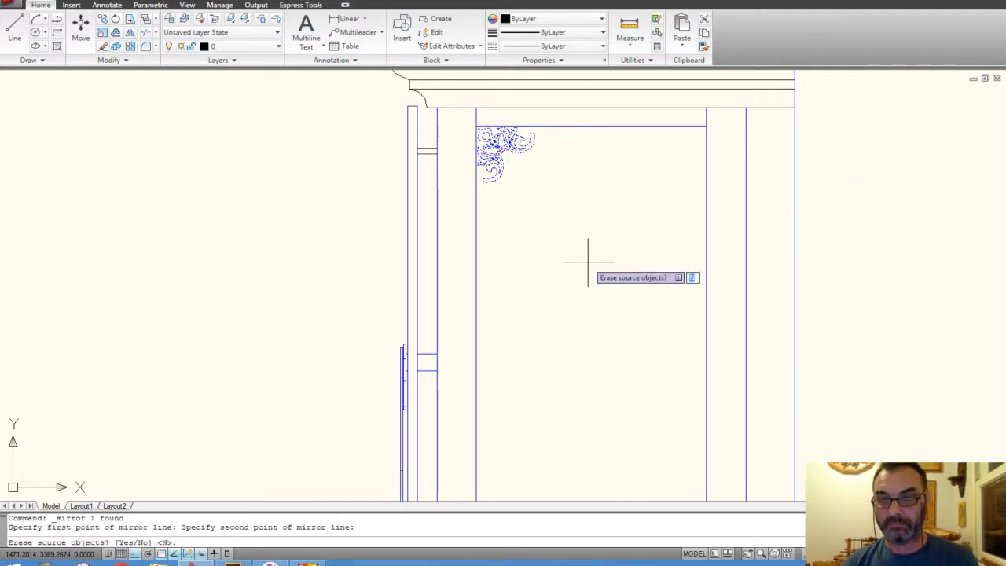
key(Return)
- Mirror both top ornaments across the panel's mid-height to fill the bottom corners
click(688, 202)
click(495, 138)
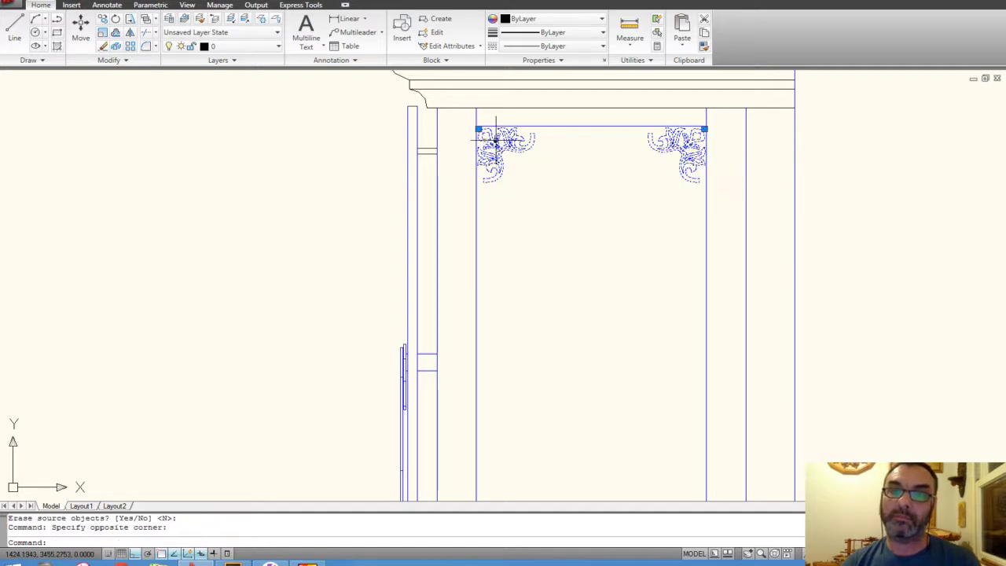
click(130, 33)
scroll(353, 160, down, 4)
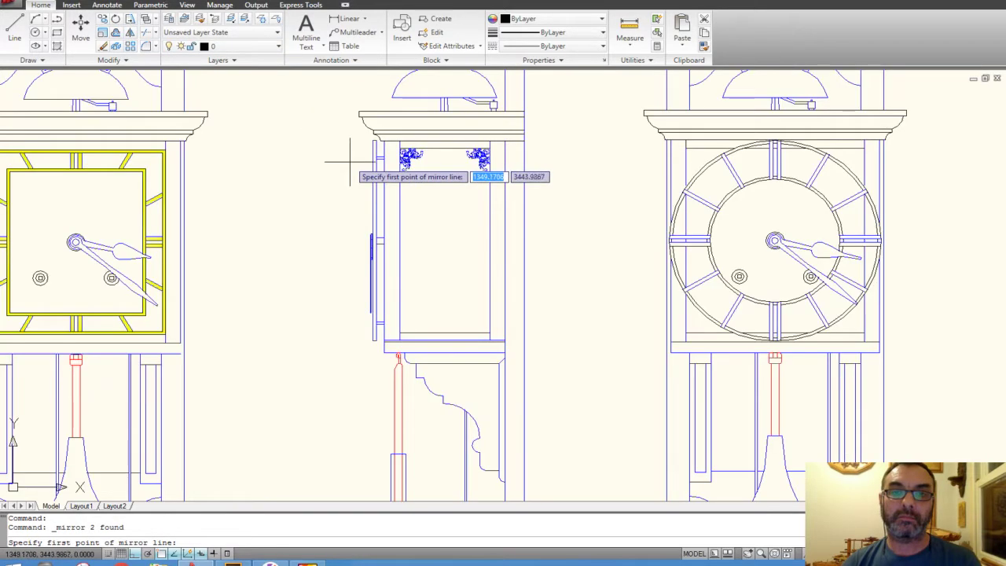
click(399, 234)
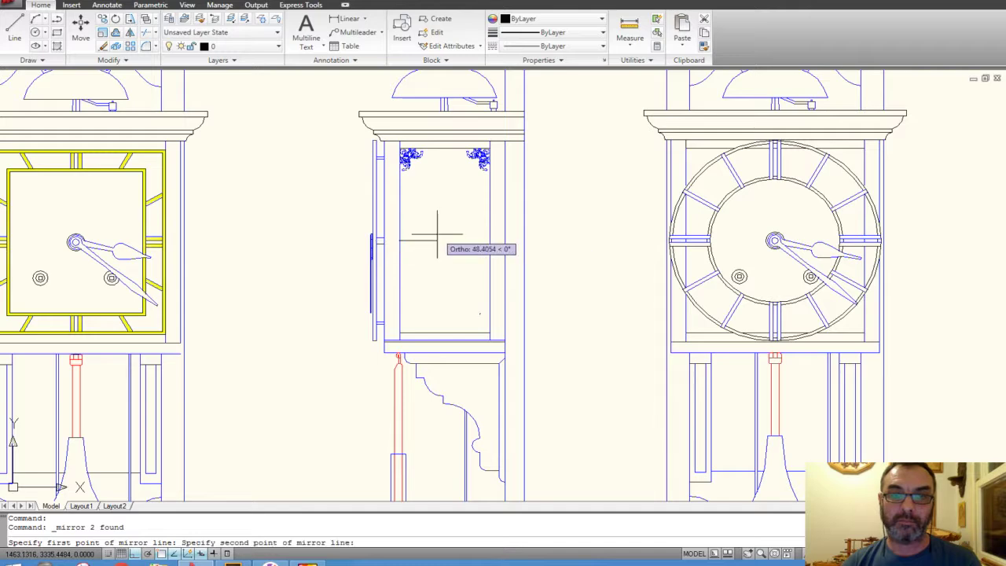
click(445, 234)
key(Return)
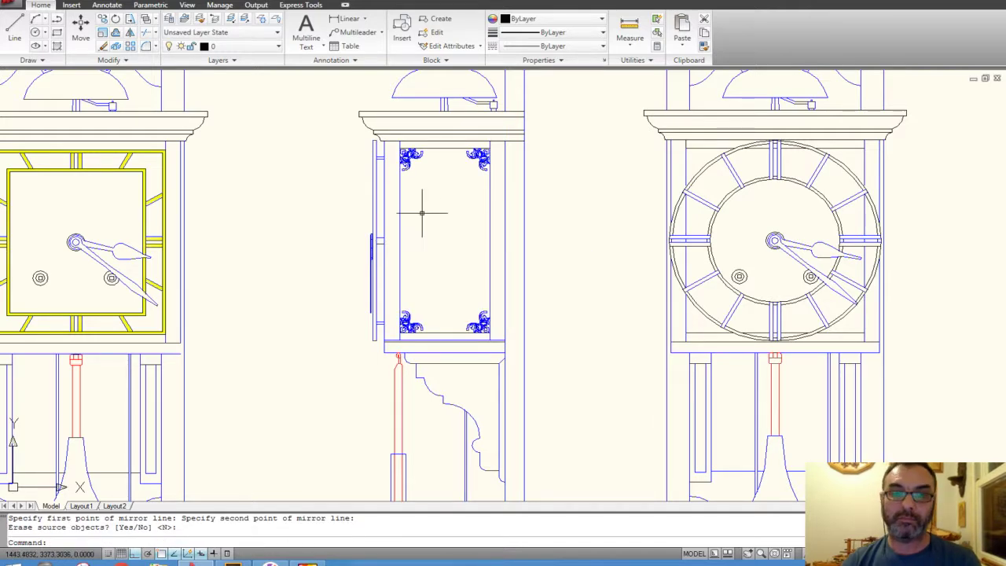
scroll(422, 212, up, 4)
scroll(411, 204, down, 2)
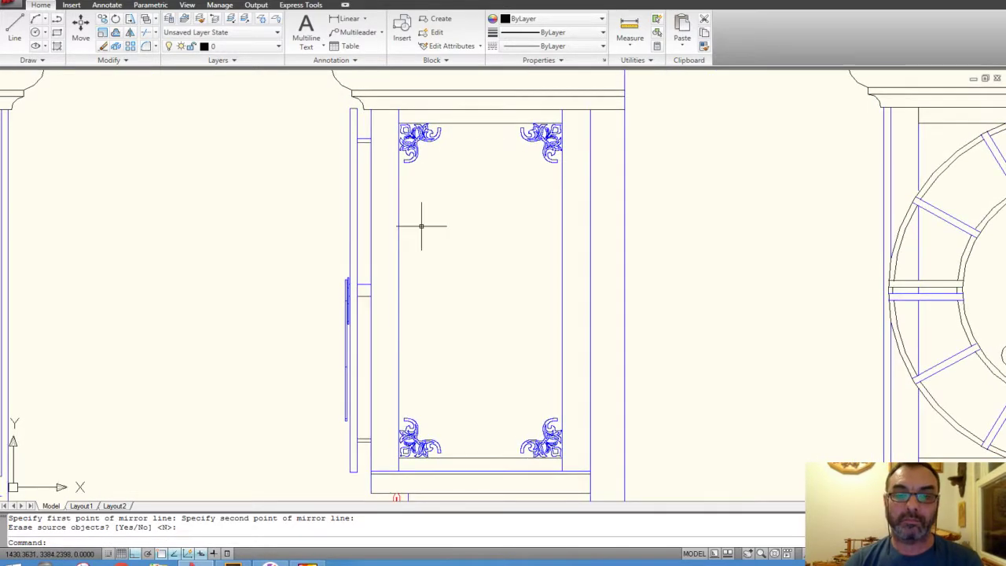
- Move the left corner ornaments 1 unit inward
click(422, 179)
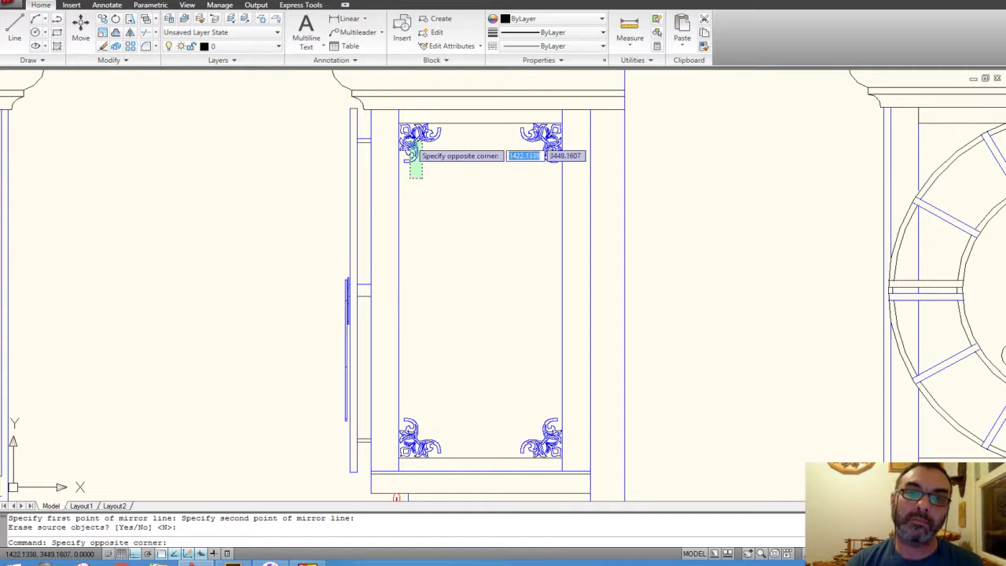
click(405, 154)
click(428, 448)
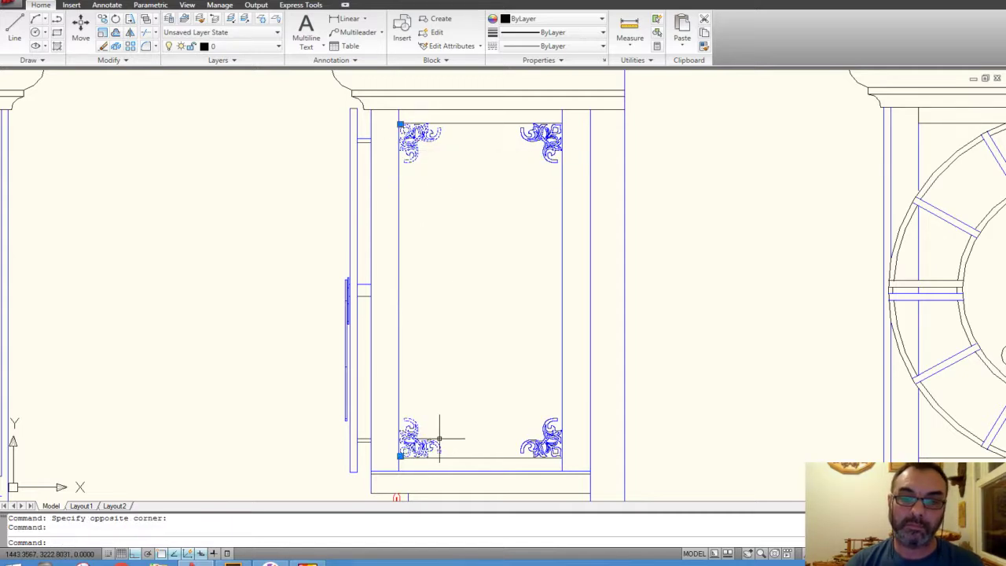
click(538, 444)
key(Escape)
key(Escape)
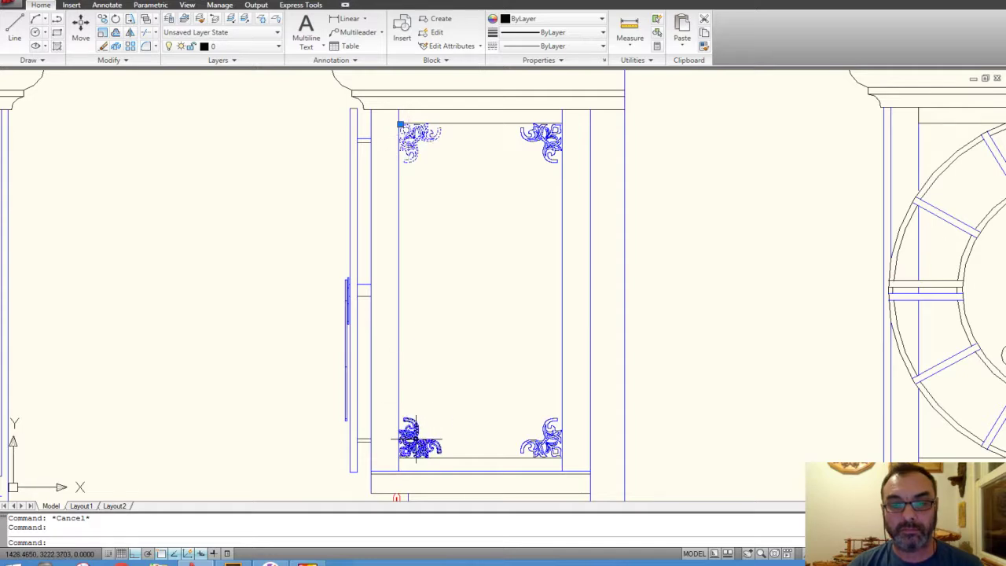
click(417, 441)
right_click(445, 299)
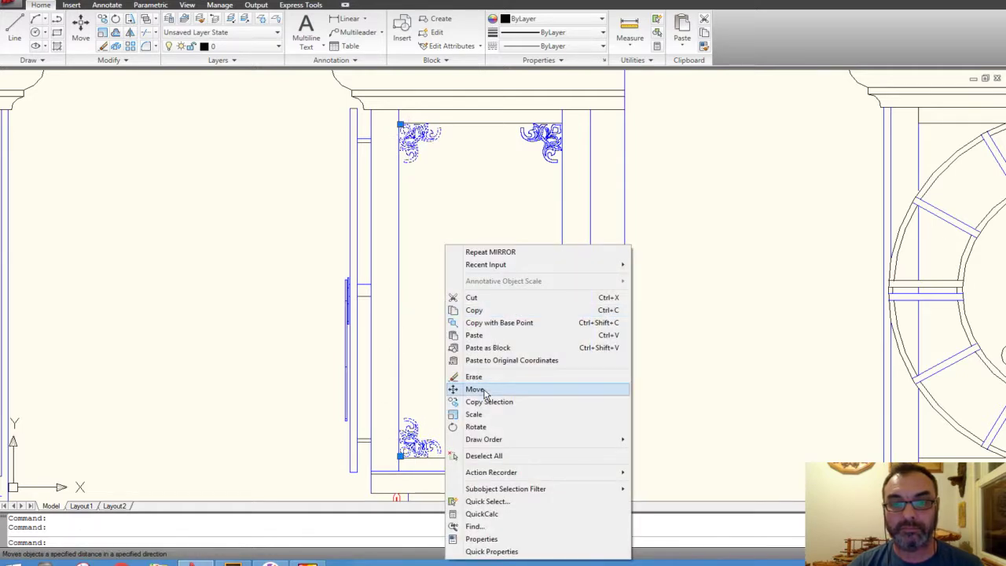
click(482, 388)
click(433, 334)
text(1)
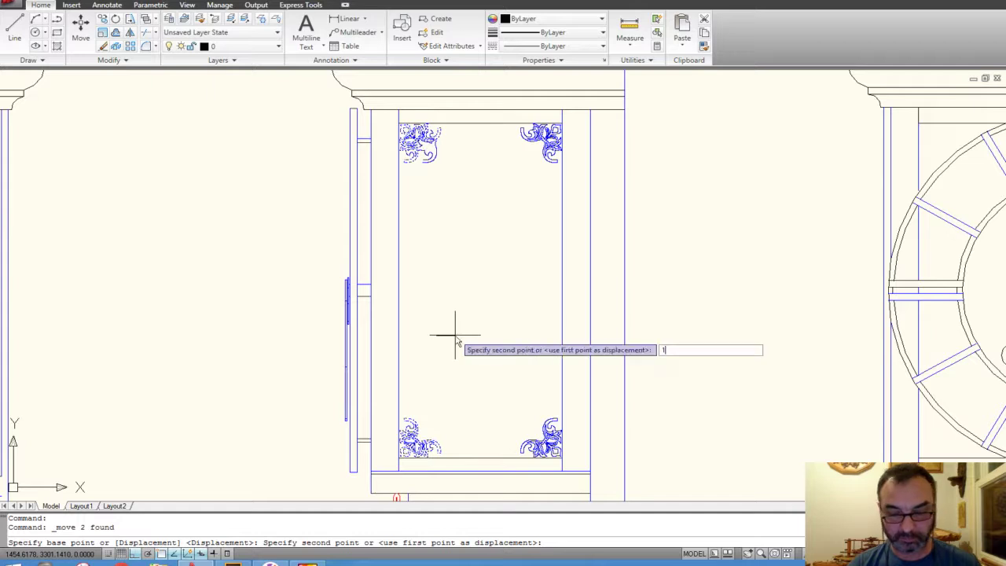
key(Return)
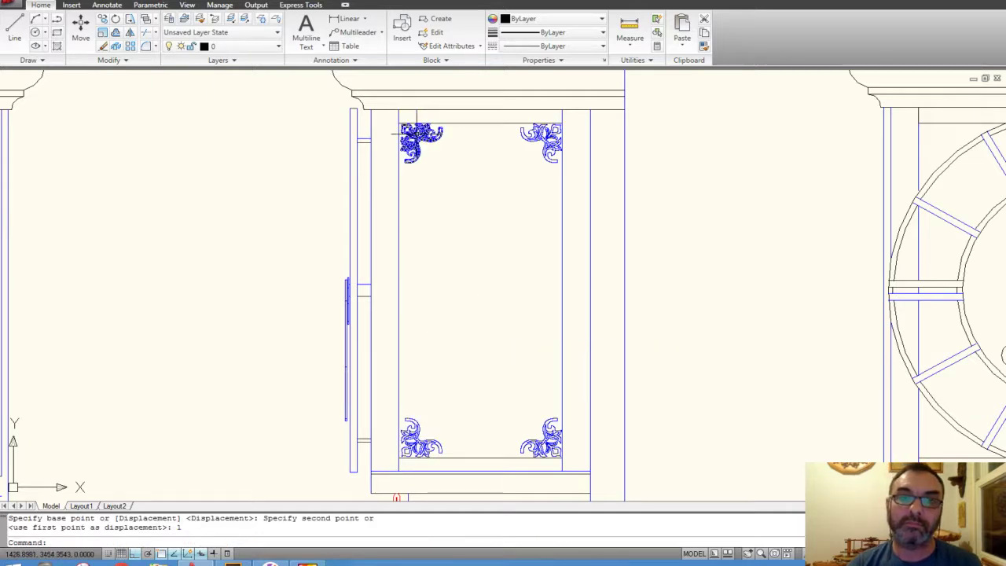
- Move the right corner ornaments 1 unit inward
click(553, 138)
right_click(509, 158)
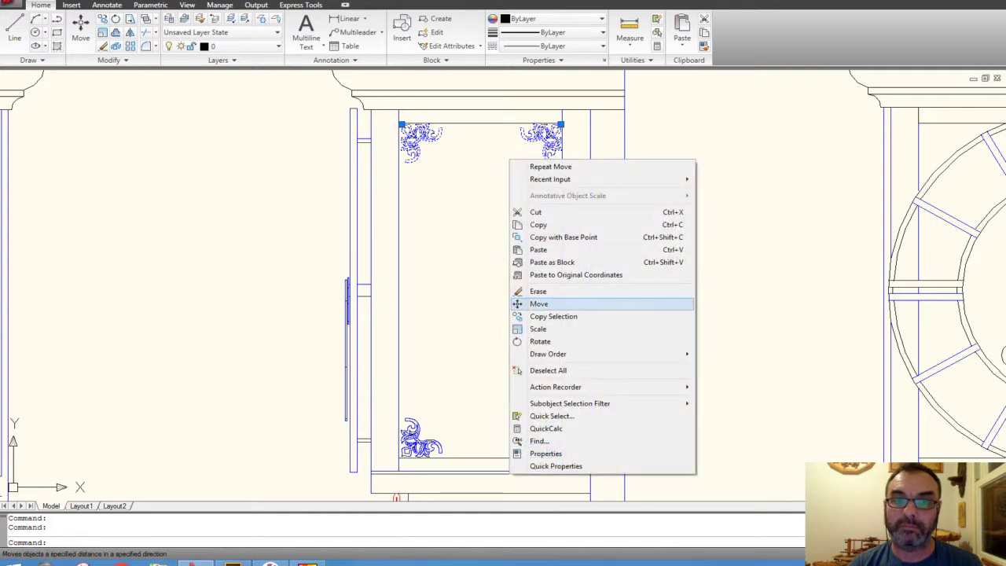
click(539, 303)
click(476, 212)
text(1)
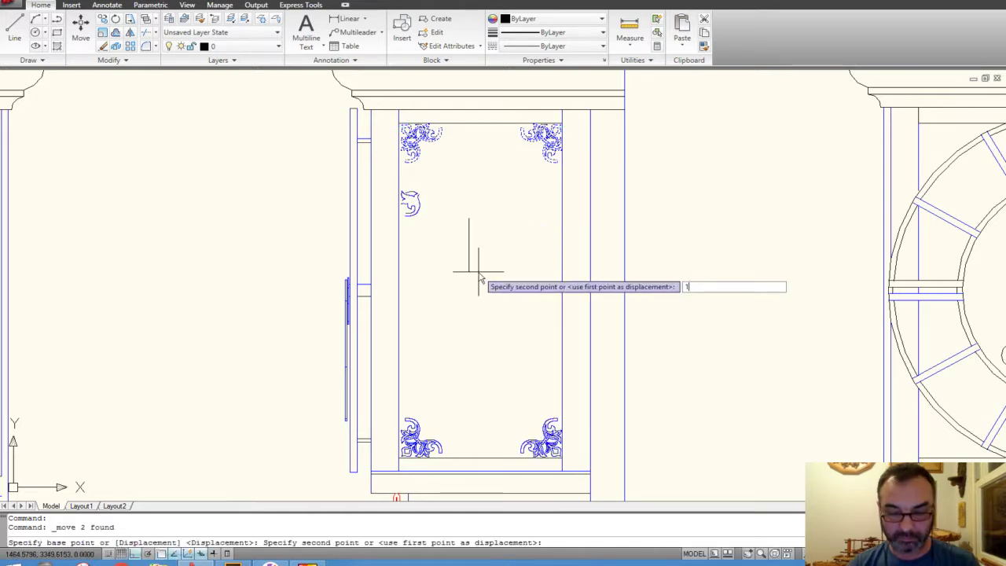
key(Return)
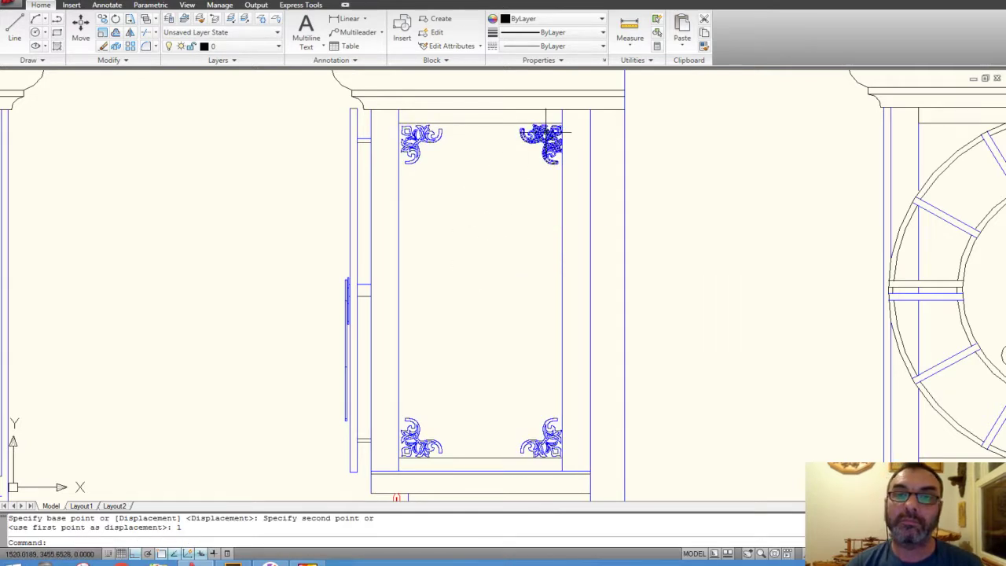
- Move the selected ornaments 2 units
click(546, 131)
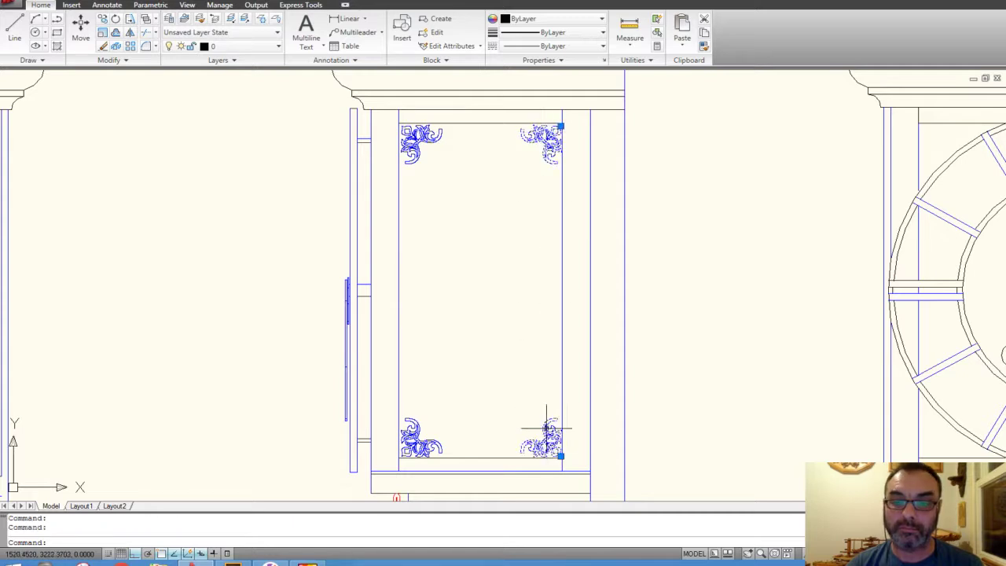
right_click(518, 425)
click(549, 391)
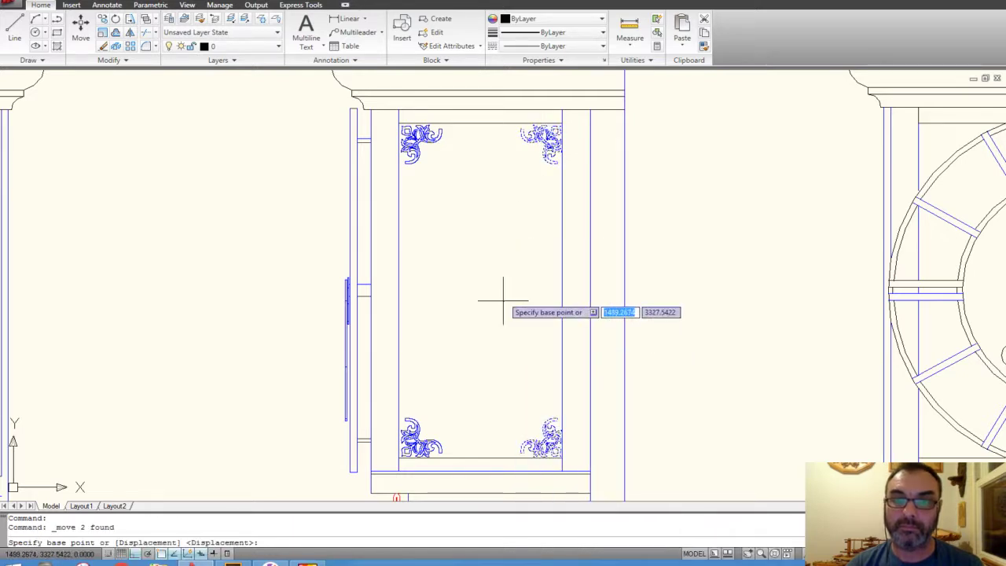
click(497, 293)
text(2)
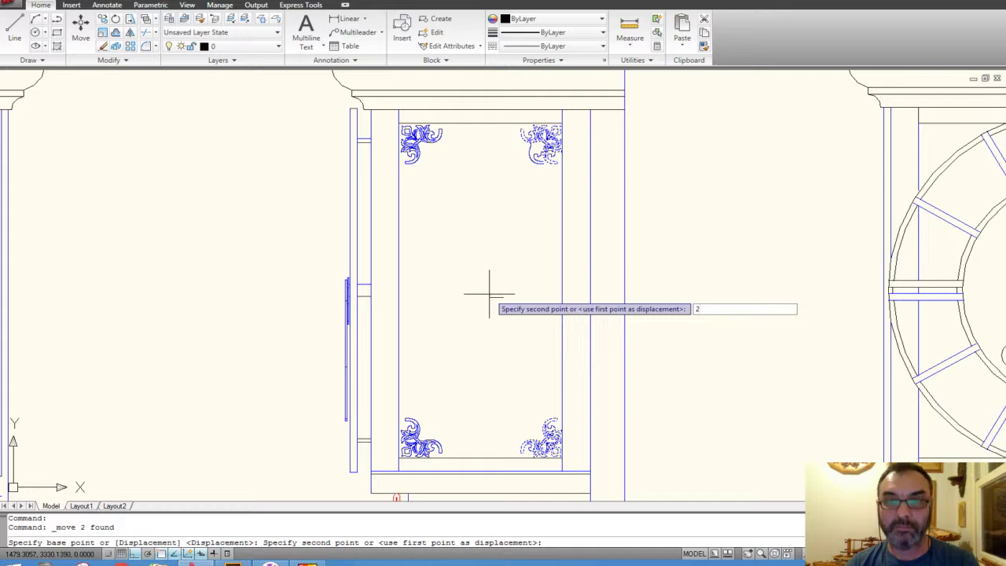
key(Return)
- Move the two lower ornaments up 1 unit off the panel's bottom border
middle_drag(510, 354, 505, 255)
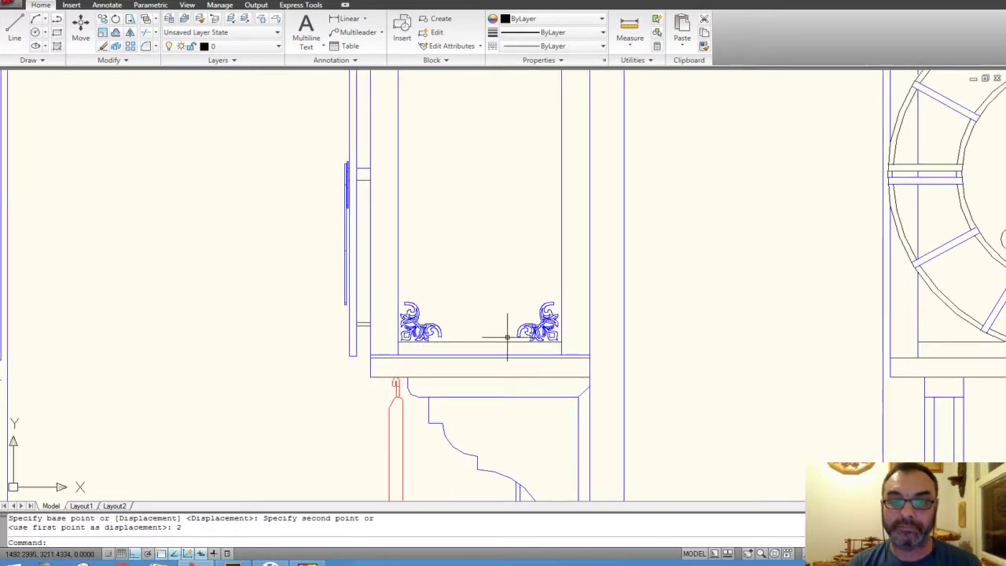
scroll(506, 336, up, 3)
click(549, 331)
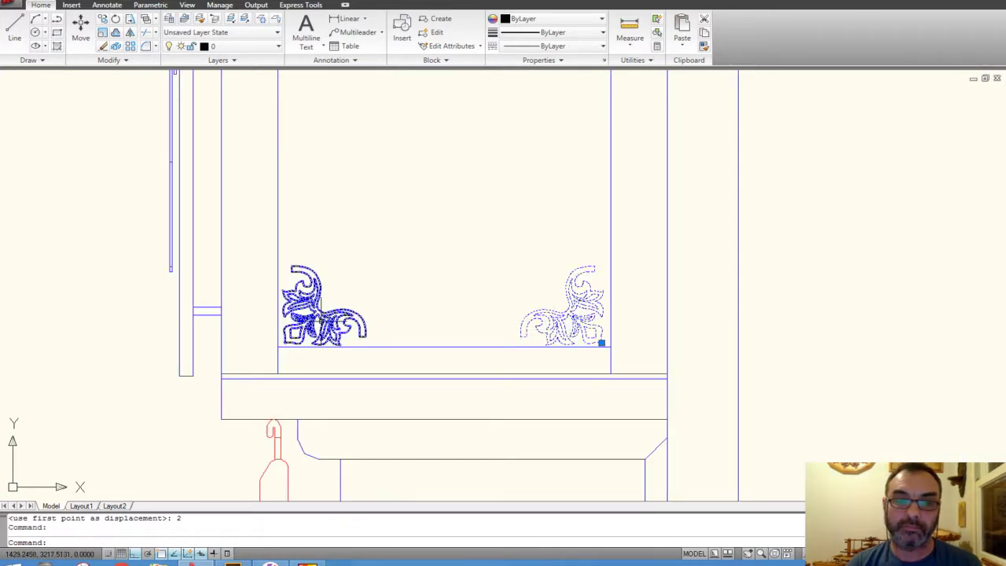
click(321, 304)
right_click(418, 244)
click(450, 388)
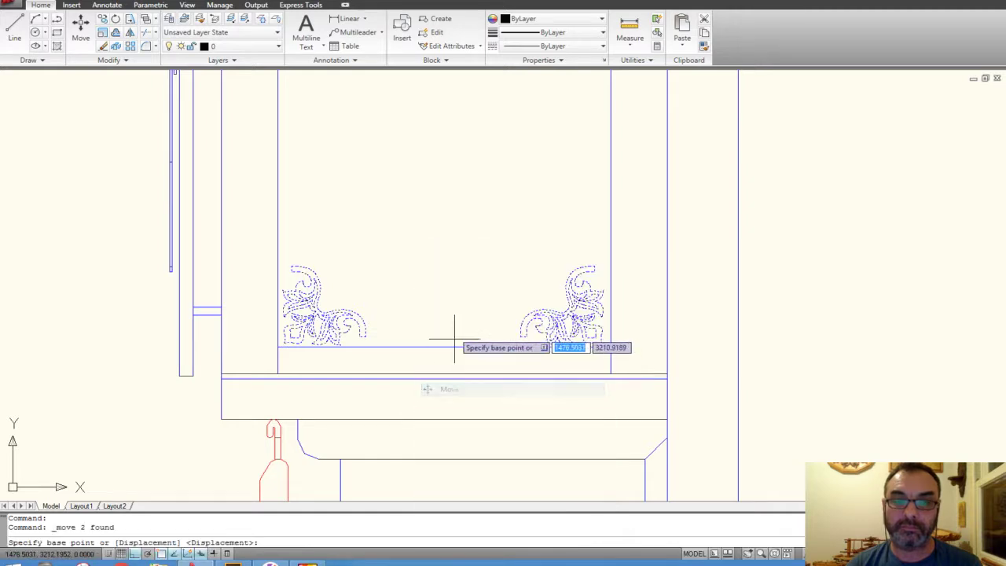
click(454, 341)
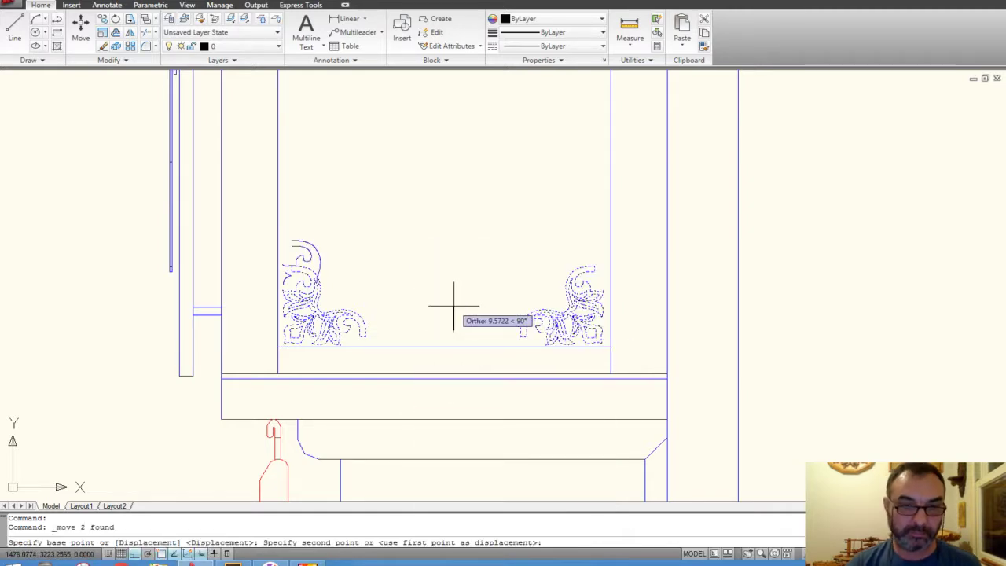
text(1)
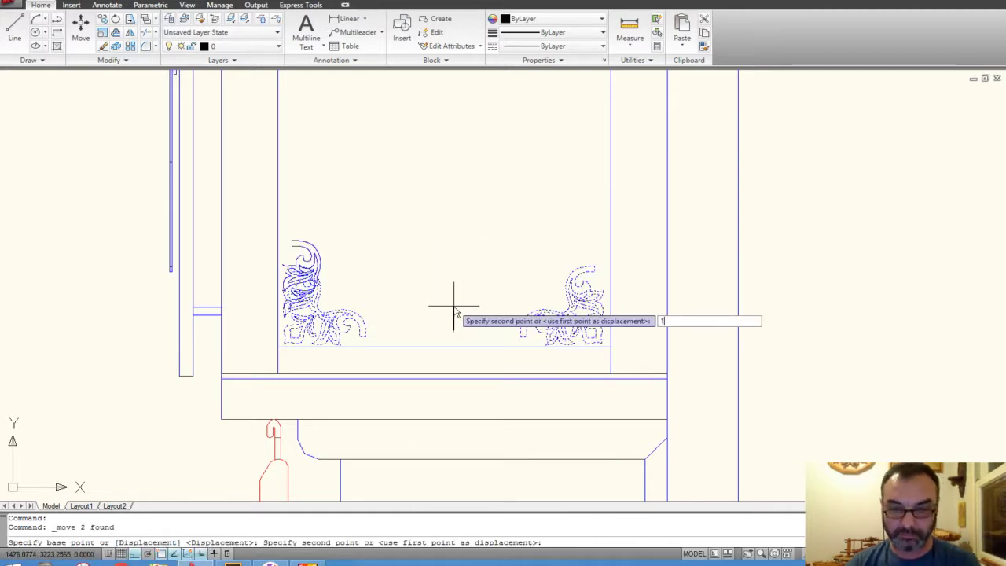
key(Return)
scroll(438, 326, down, 4)
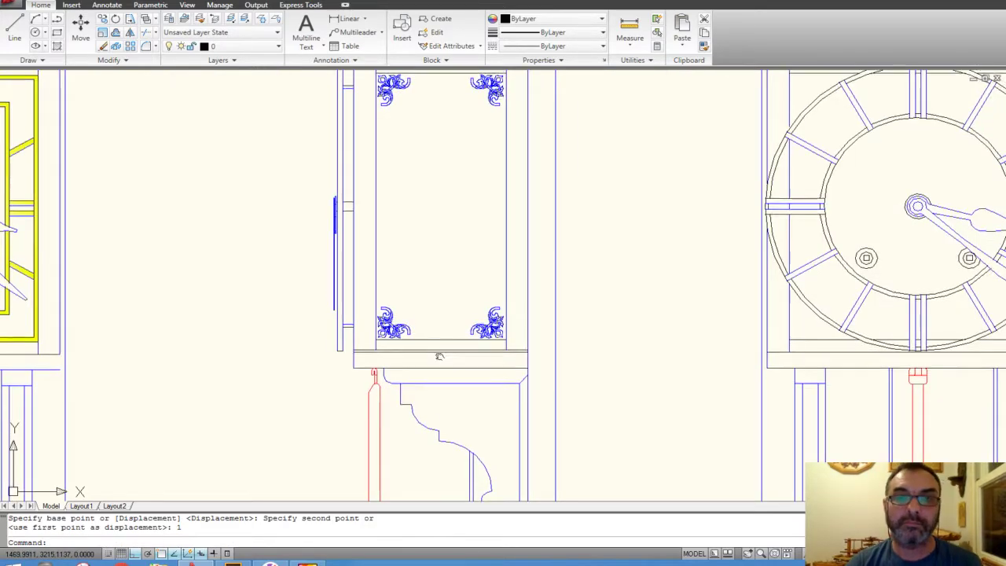
scroll(431, 268, down, 2)
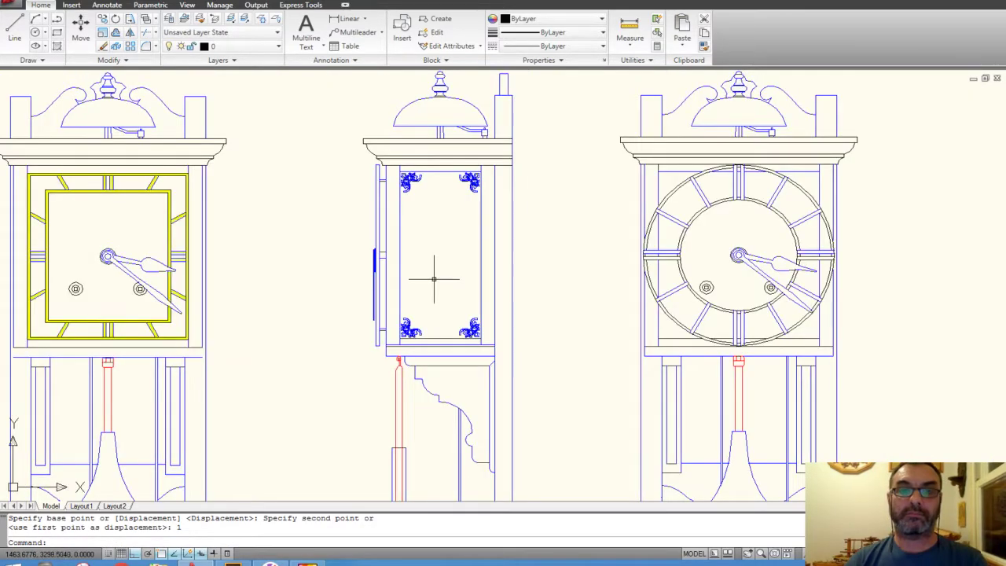
scroll(433, 277, up, 1)
scroll(433, 278, up, 1)
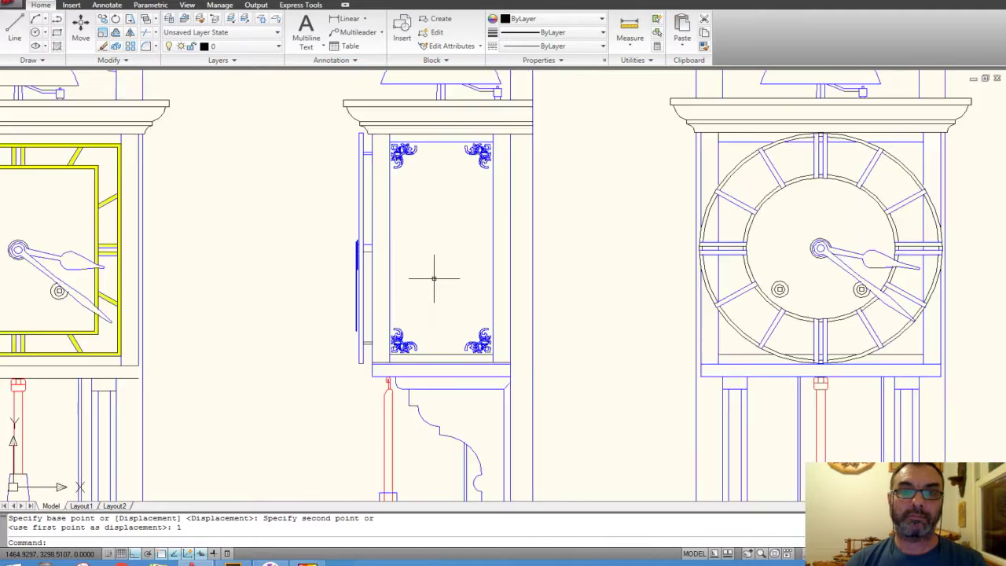
middle_drag(433, 278, 437, 309)
scroll(433, 199, up, 4)
middle_drag(433, 191, 434, 232)
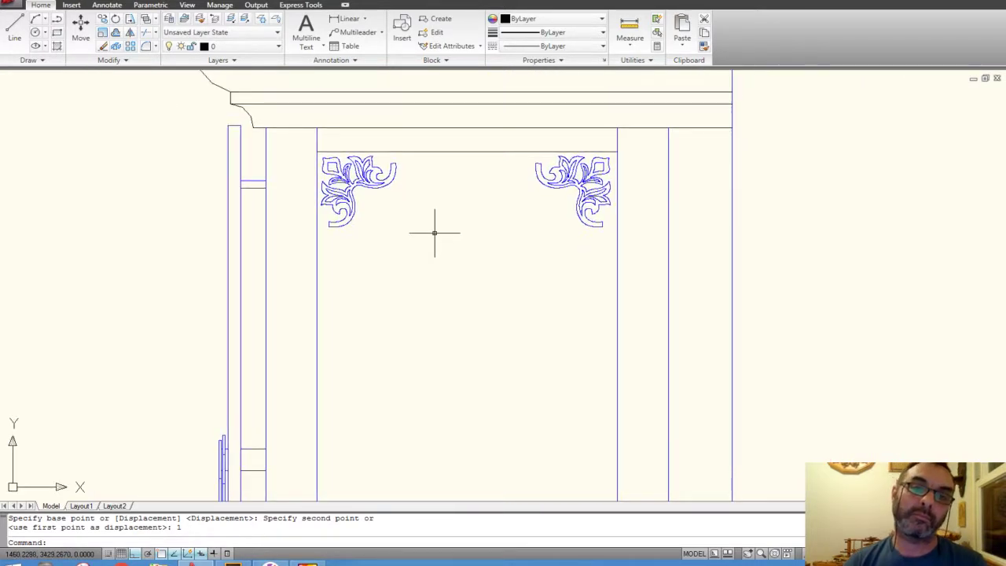
scroll(433, 233, up, 3)
middle_drag(435, 241, 435, 280)
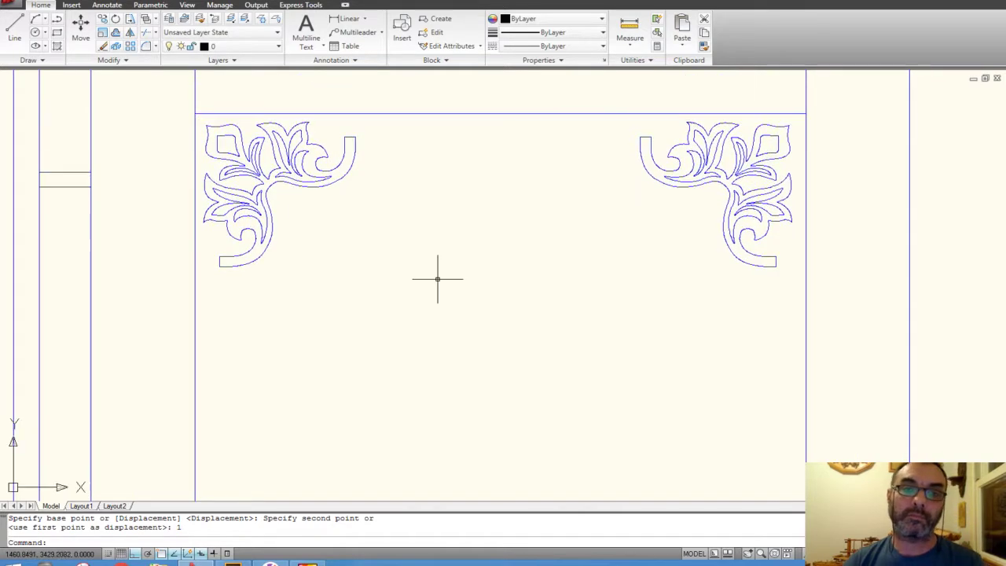
- Draw the top and right border lines between the ornament ends
key(Escape)
key(Escape)
key(Return)
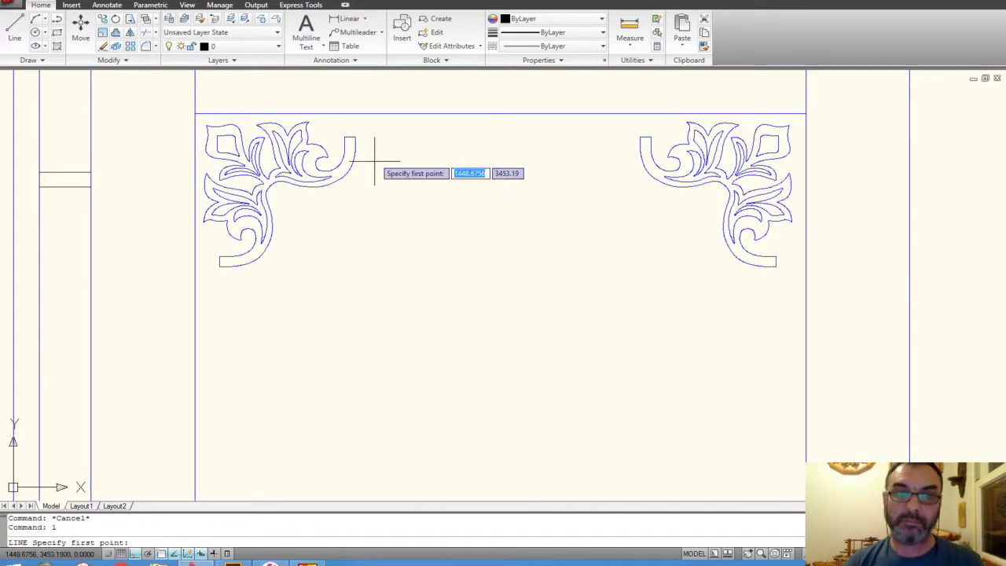
click(347, 137)
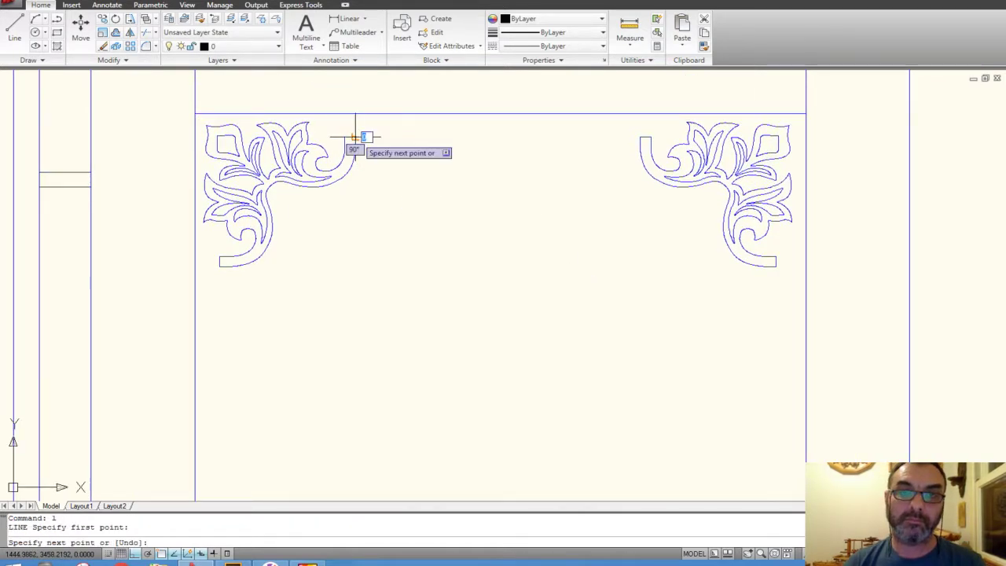
click(640, 138)
key(Return)
key(Return)
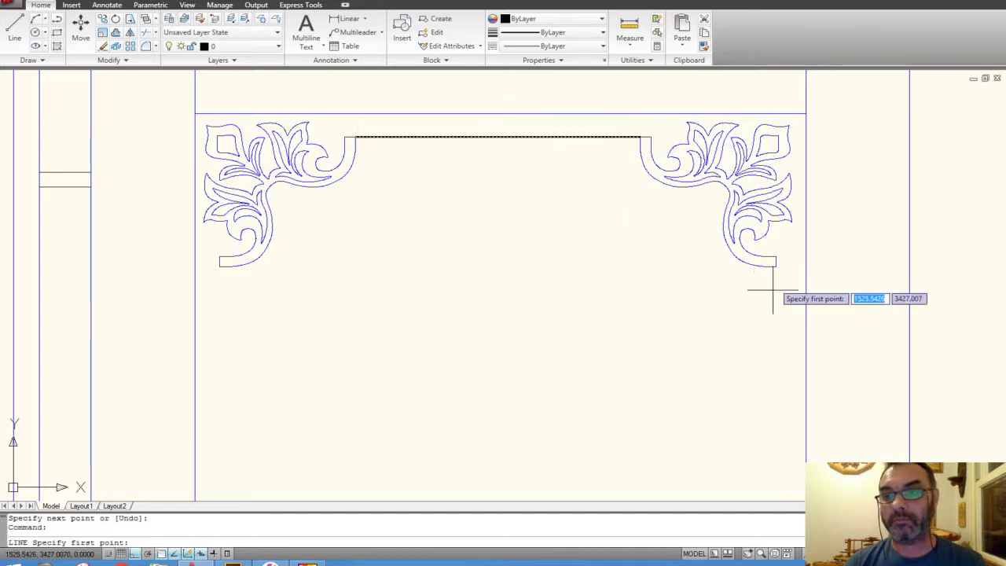
click(775, 266)
scroll(773, 268, down, 3)
scroll(772, 271, down, 3)
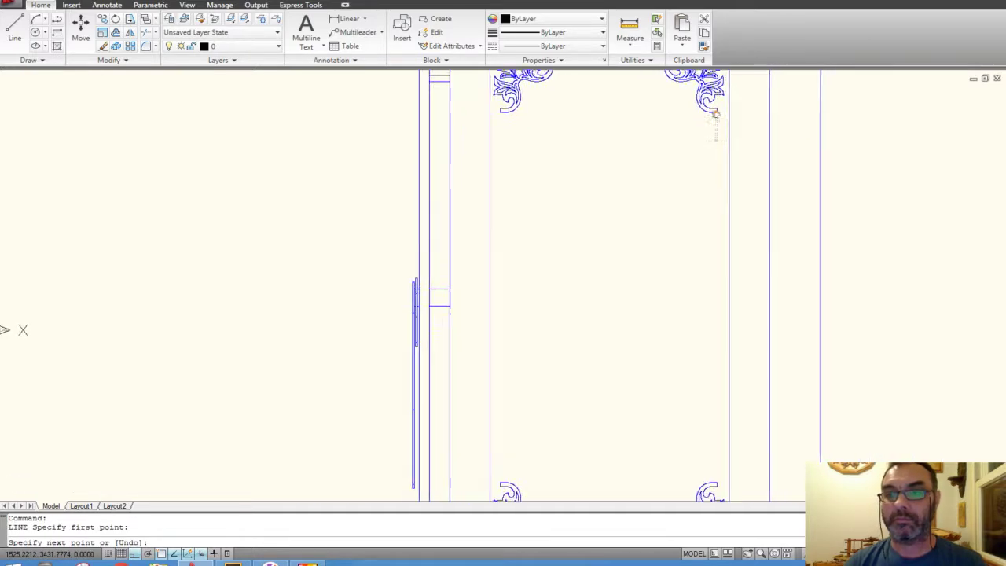
scroll(713, 149, down, 2)
scroll(706, 291, up, 4)
scroll(707, 290, up, 4)
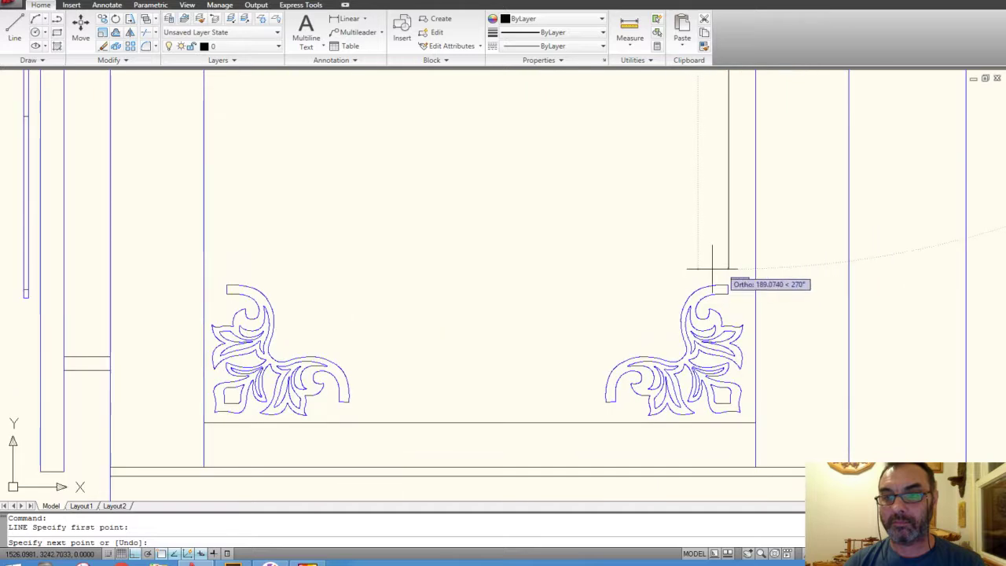
click(727, 285)
key(Return)
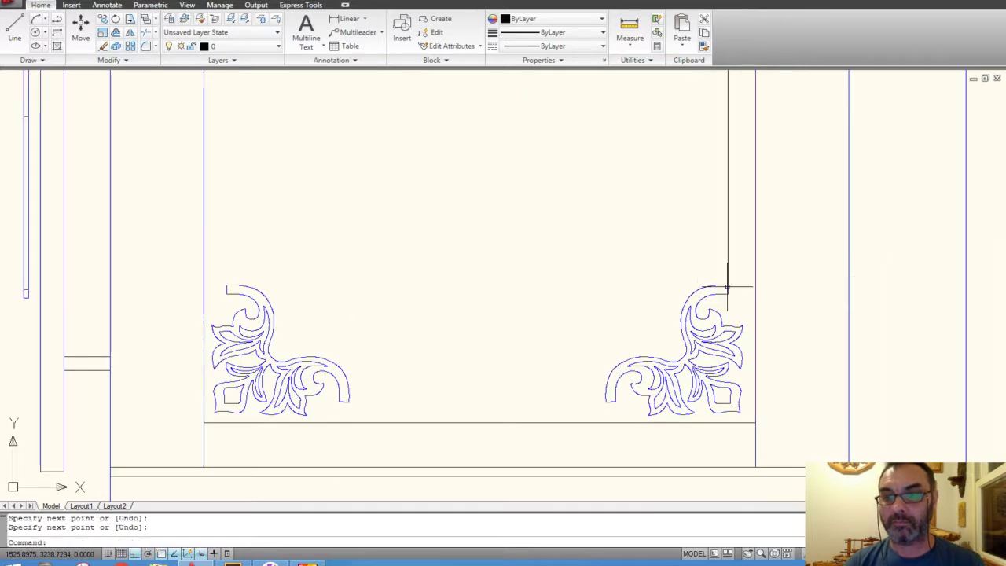
- Draw the bottom and left border lines between the ornament ends
key(Return)
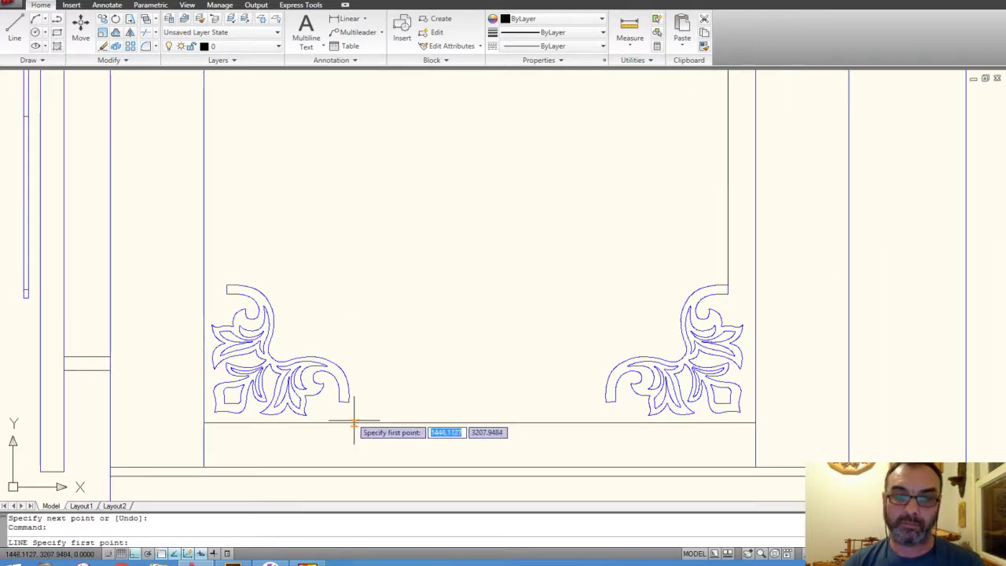
click(349, 402)
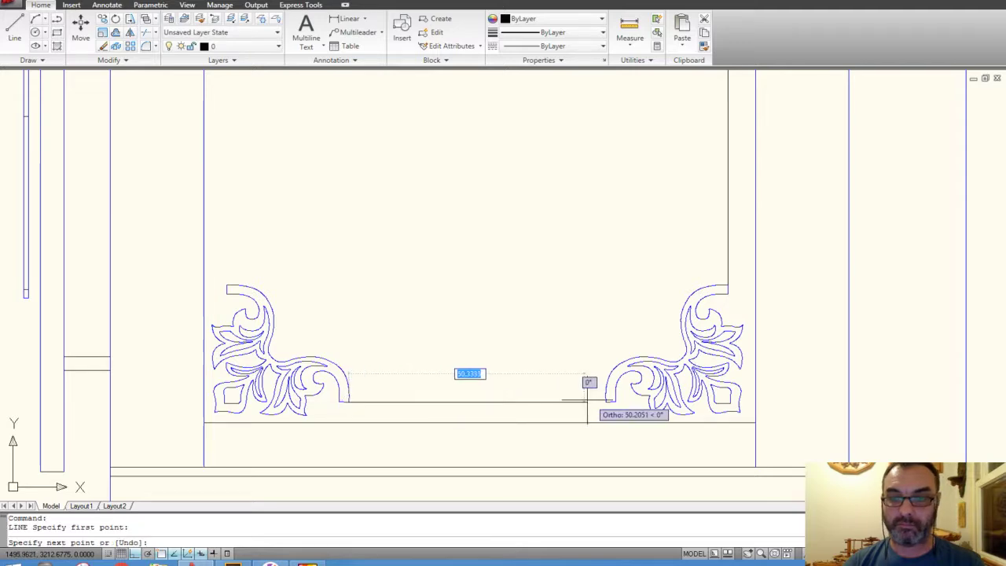
click(607, 401)
key(Return)
key(Return)
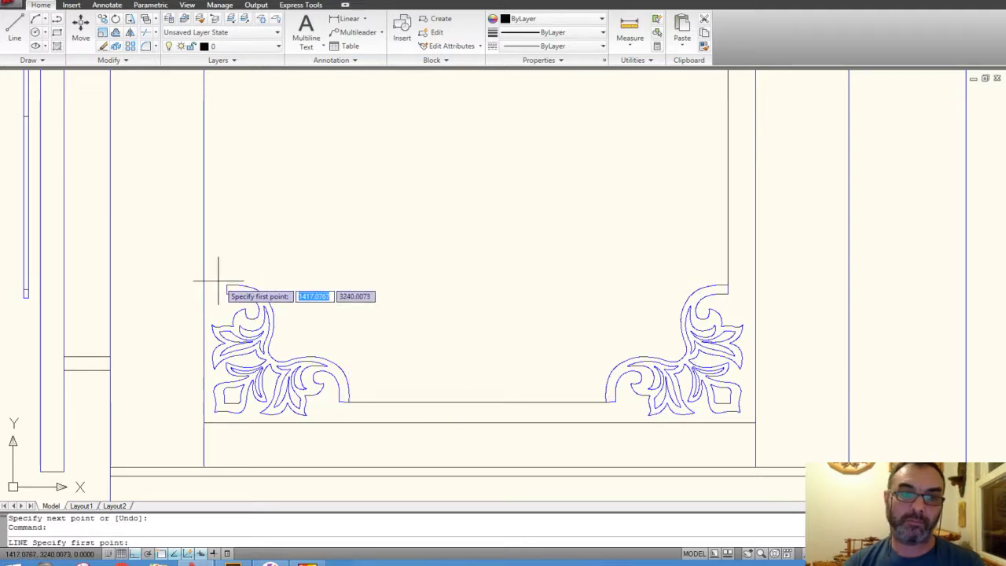
click(227, 286)
scroll(232, 283, down, 5)
middle_drag(263, 262, 317, 364)
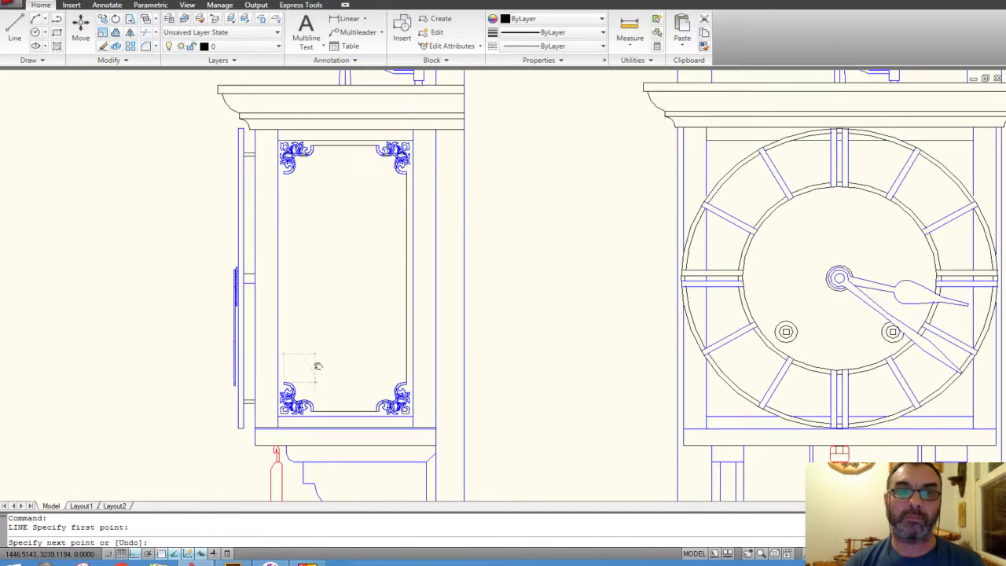
scroll(267, 153, up, 5)
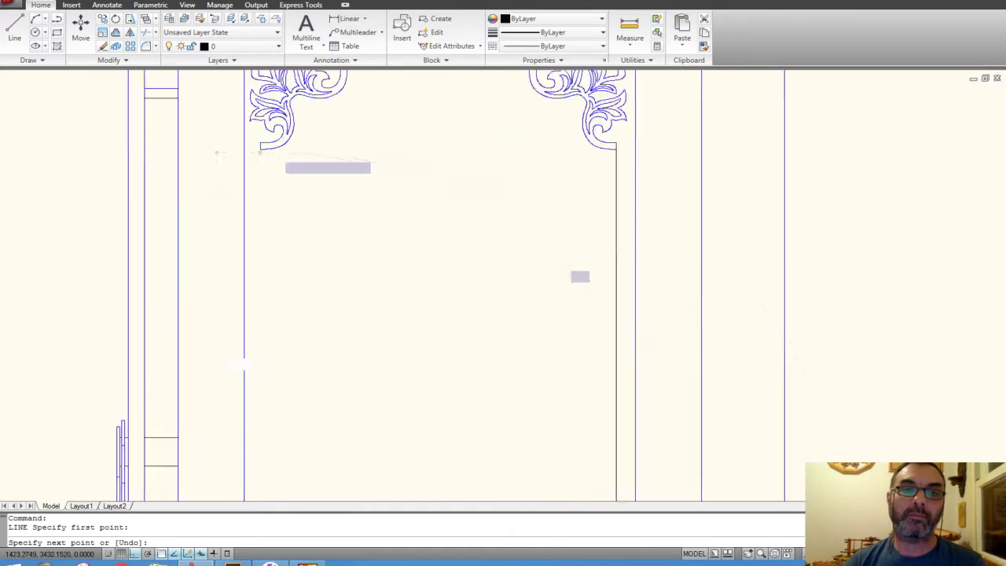
click(253, 147)
key(Return)
scroll(314, 213, down, 3)
scroll(363, 254, down, 1)
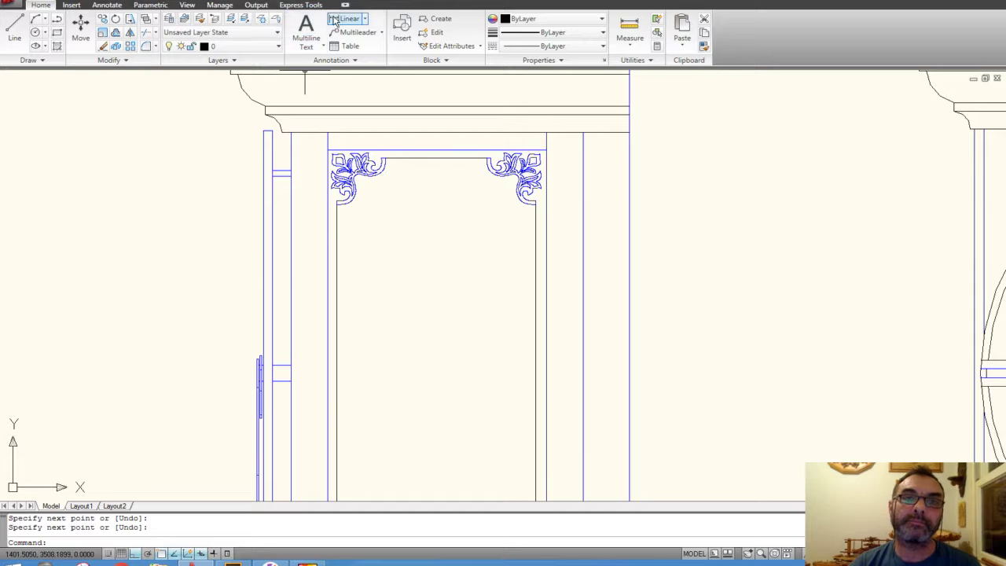
- Measure the 2.12 gap beside the ornament with a linear dimension, discard it, and start OFFSET
click(348, 18)
scroll(343, 224, up, 3)
scroll(343, 210, up, 3)
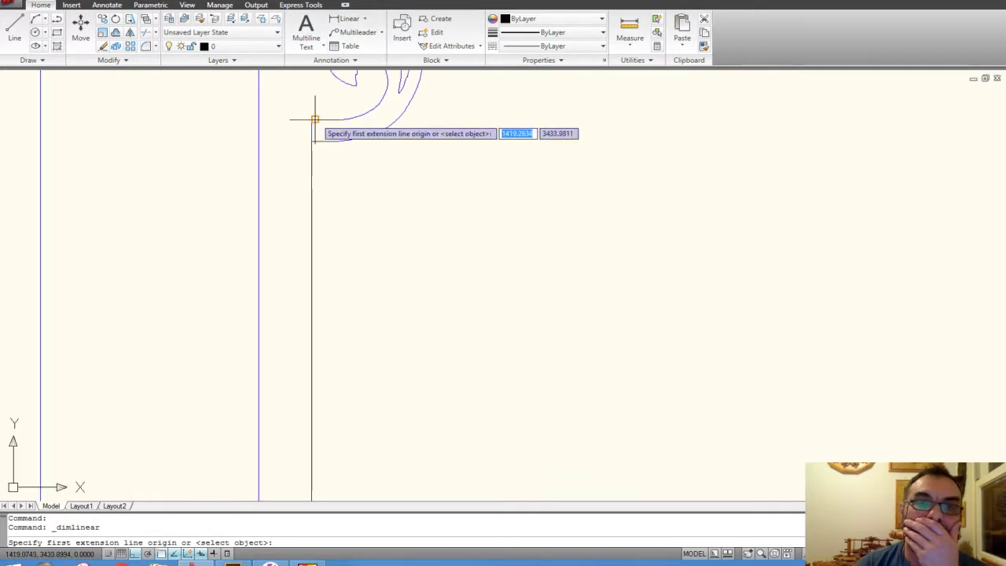
scroll(301, 116, up, 1)
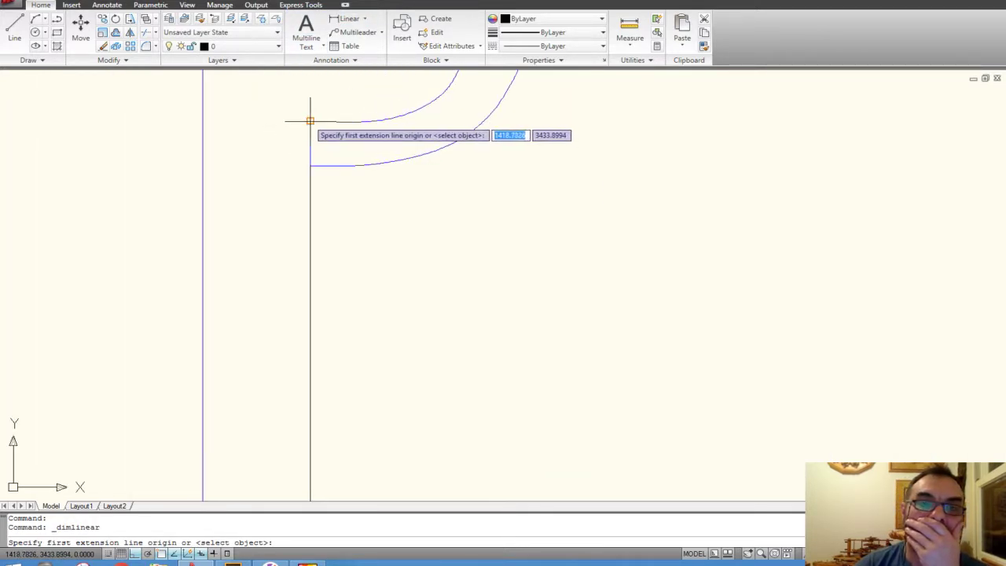
click(310, 121)
click(310, 166)
scroll(306, 166, down, 2)
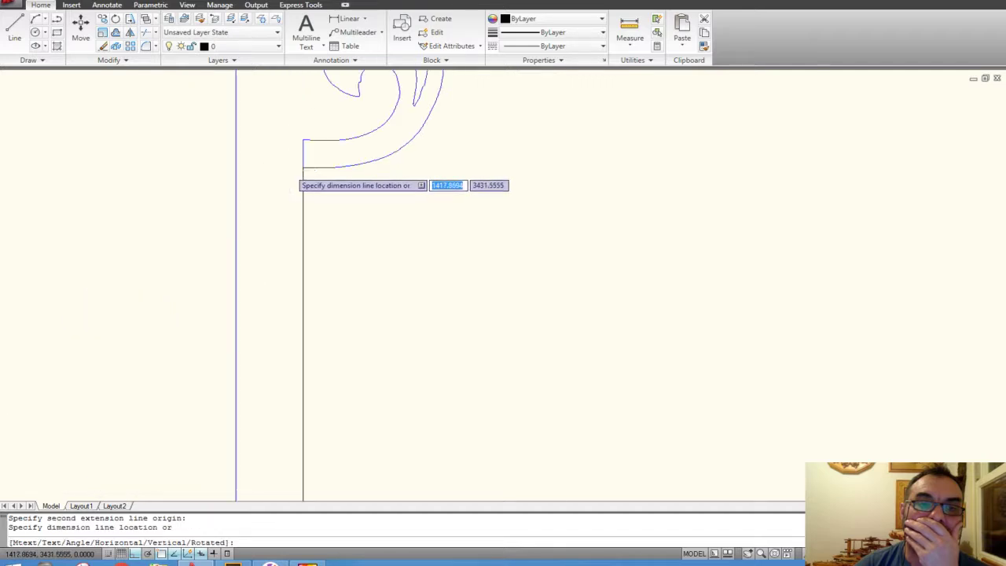
scroll(294, 168, down, 2)
scroll(291, 169, down, 2)
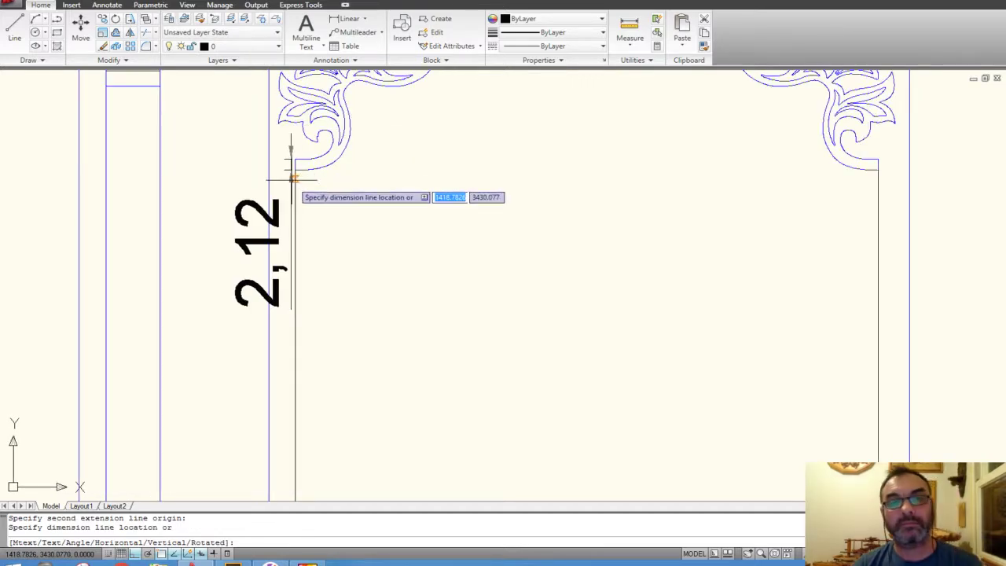
key(Escape)
key(Escape)
key(Return)
text(2.12)
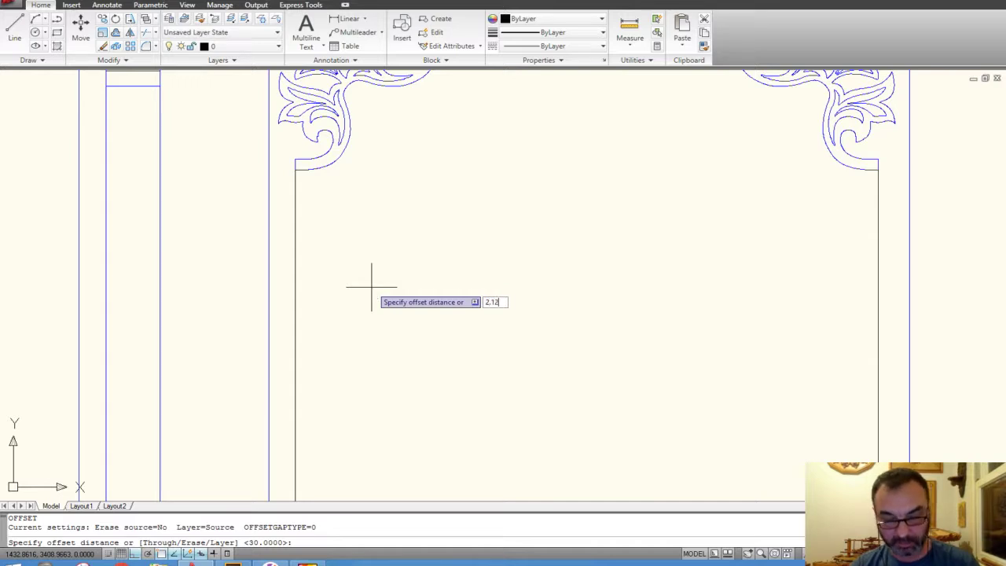
- Offset the left, top and right border lines 2.12 units inward
key(Return)
click(296, 250)
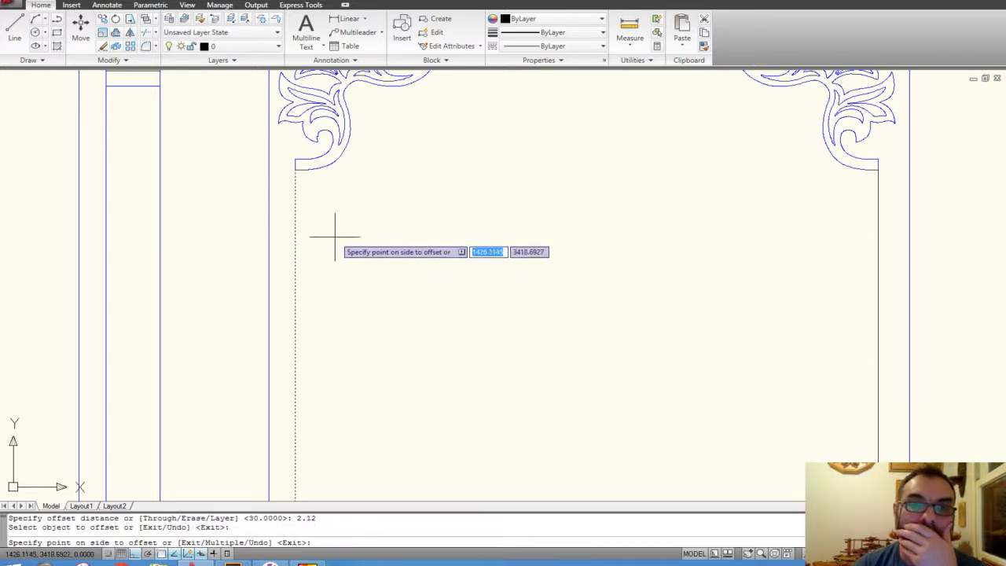
click(335, 236)
scroll(369, 219, down, 3)
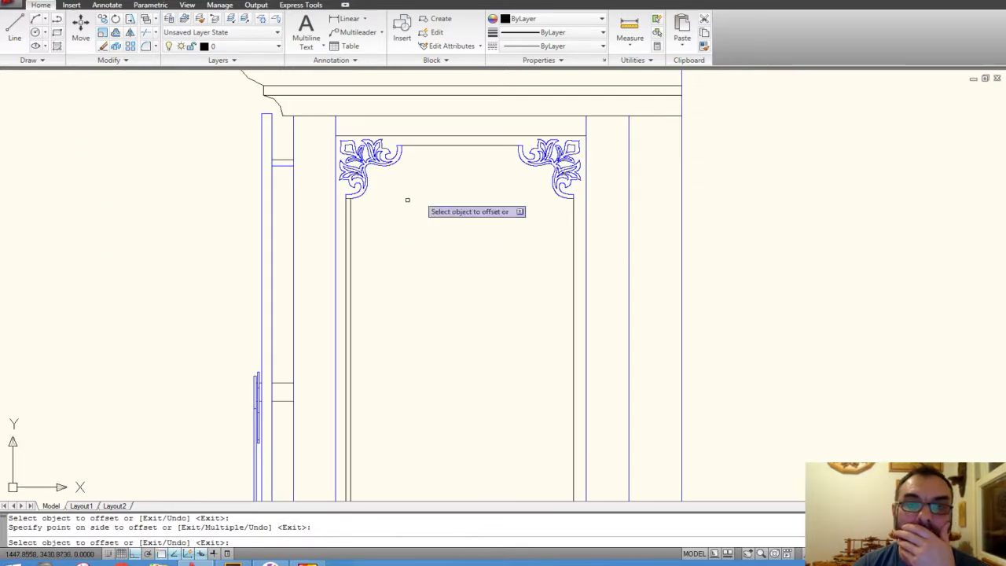
click(447, 146)
click(507, 243)
click(572, 264)
click(505, 251)
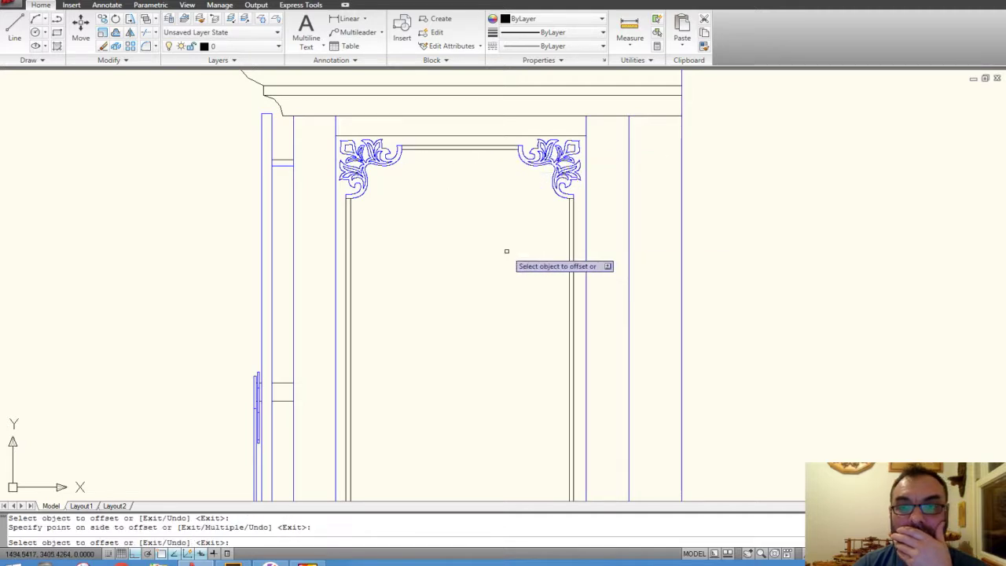
scroll(505, 253, down, 3)
scroll(484, 389, up, 3)
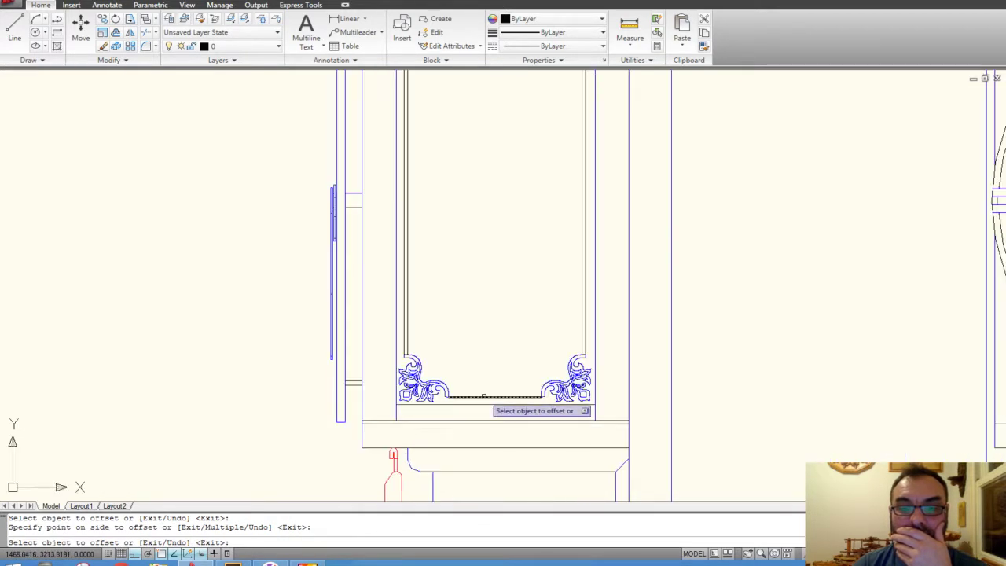
scroll(509, 350, down, 1)
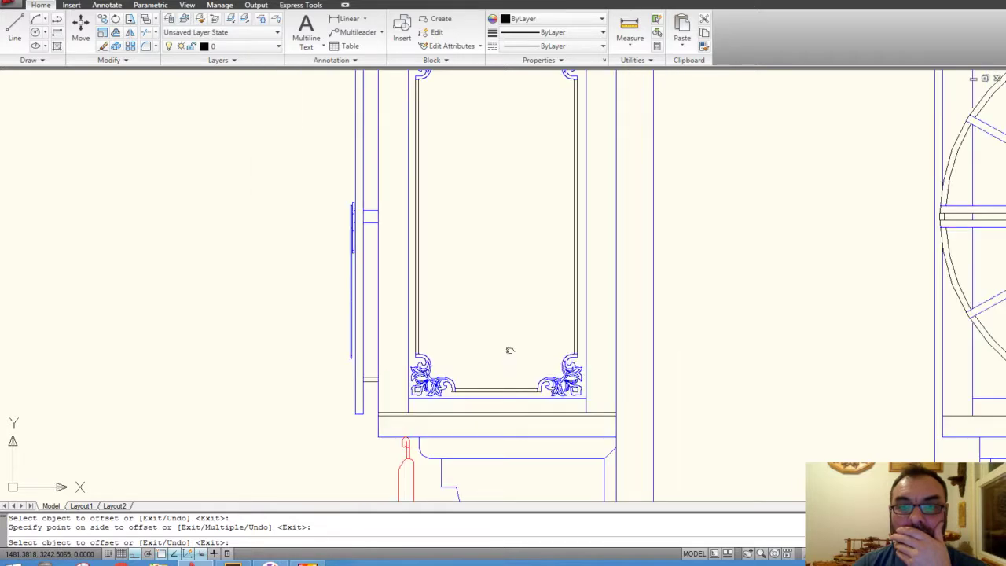
middle_drag(509, 349, 503, 389)
scroll(405, 228, up, 2)
scroll(401, 222, up, 2)
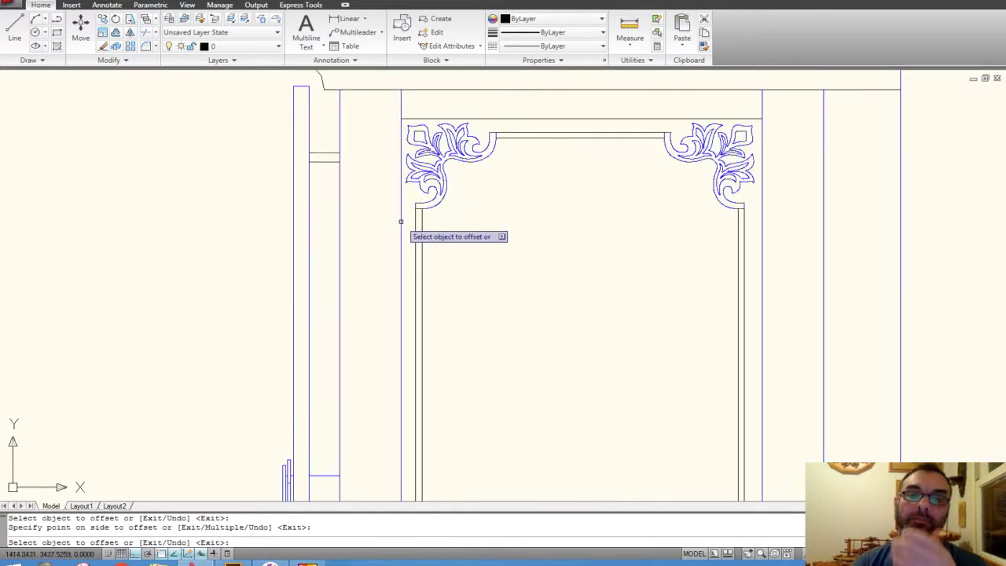
scroll(401, 222, up, 4)
key(Escape)
key(Escape)
text(tr)
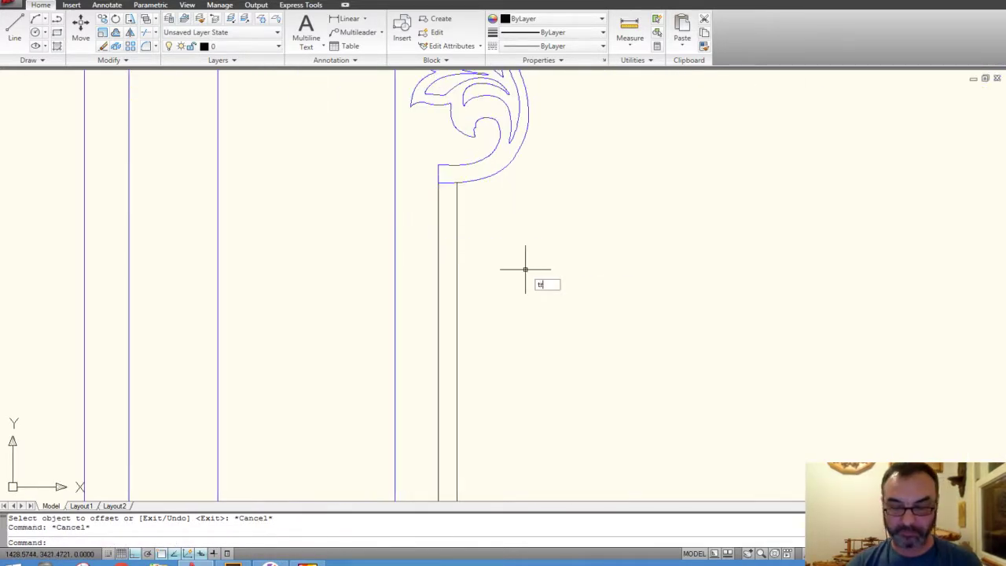
key(Return)
key(Return)
click(444, 183)
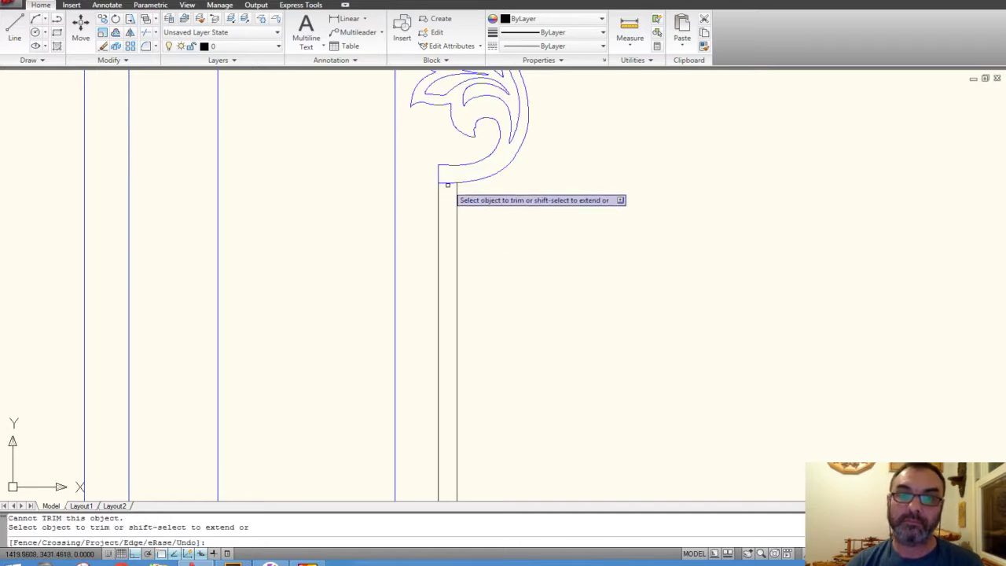
scroll(448, 182, up, 3)
scroll(475, 175, up, 5)
scroll(488, 174, up, 2)
key(Escape)
key(Escape)
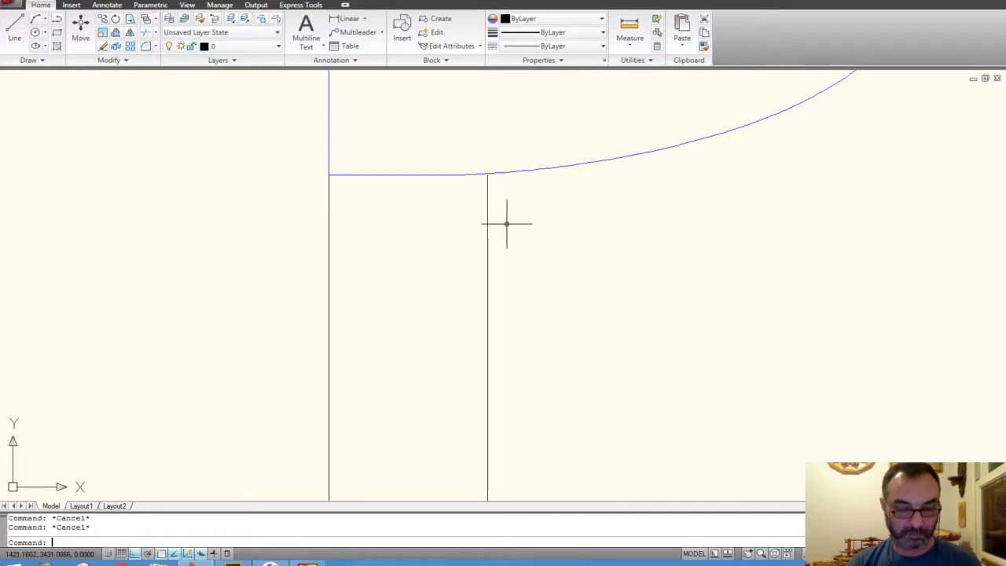
text(ex)
key(Return)
key(Return)
click(486, 179)
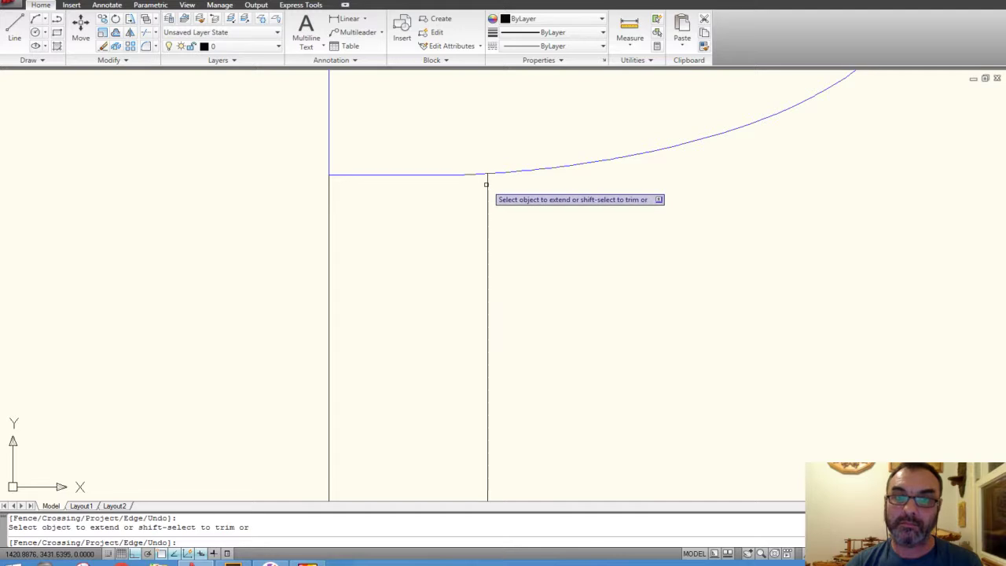
scroll(487, 180, down, 2)
scroll(496, 206, down, 3)
middle_drag(497, 205, 518, 236)
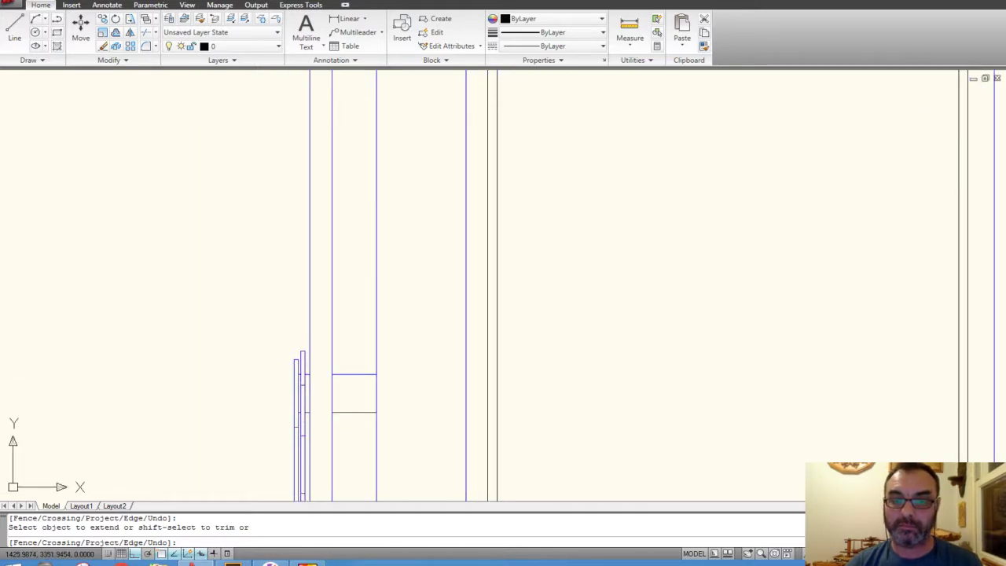
scroll(518, 337, down, 4)
scroll(517, 393, up, 4)
scroll(514, 369, up, 5)
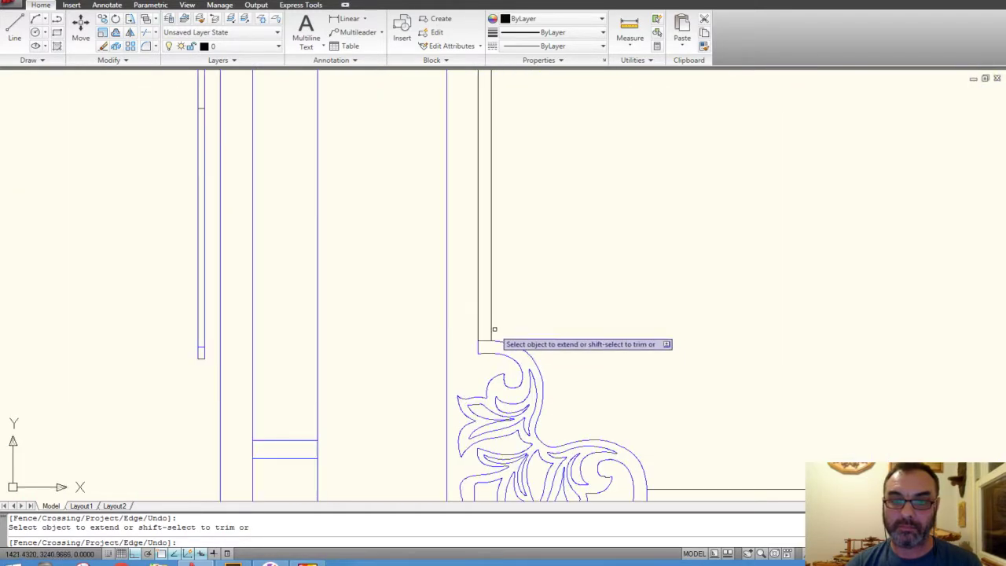
middle_drag(554, 352, 542, 227)
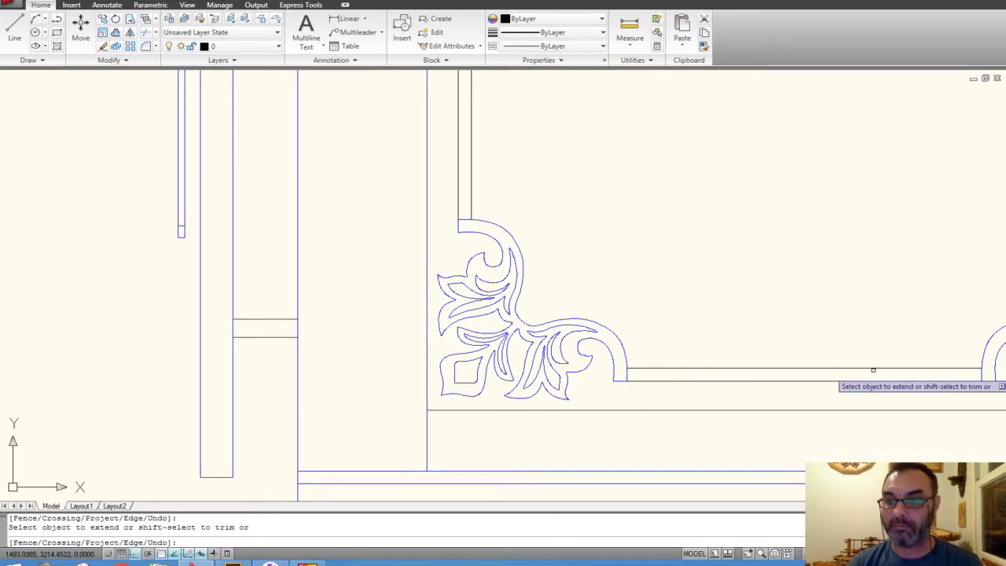
scroll(841, 369, down, 3)
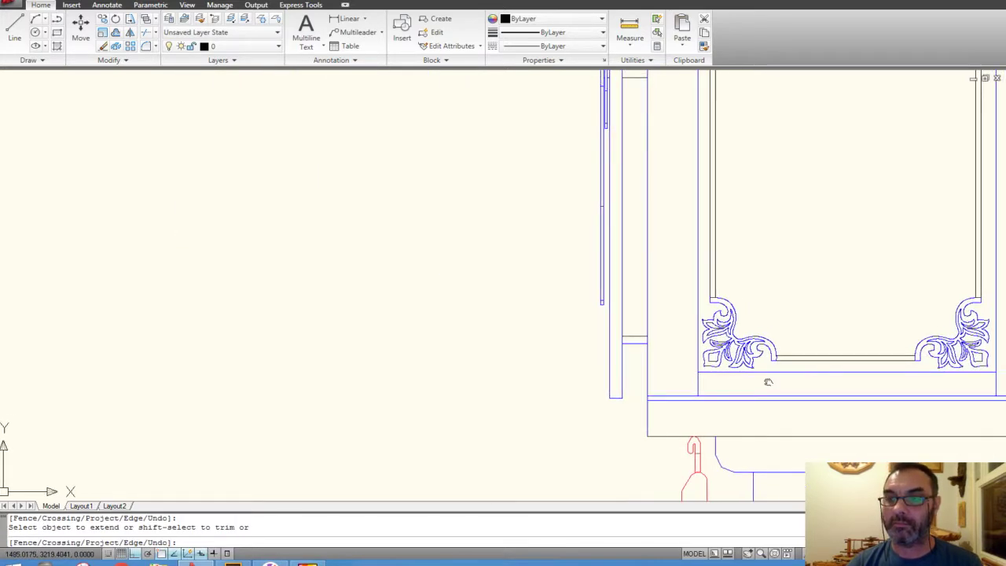
scroll(726, 414, down, 3)
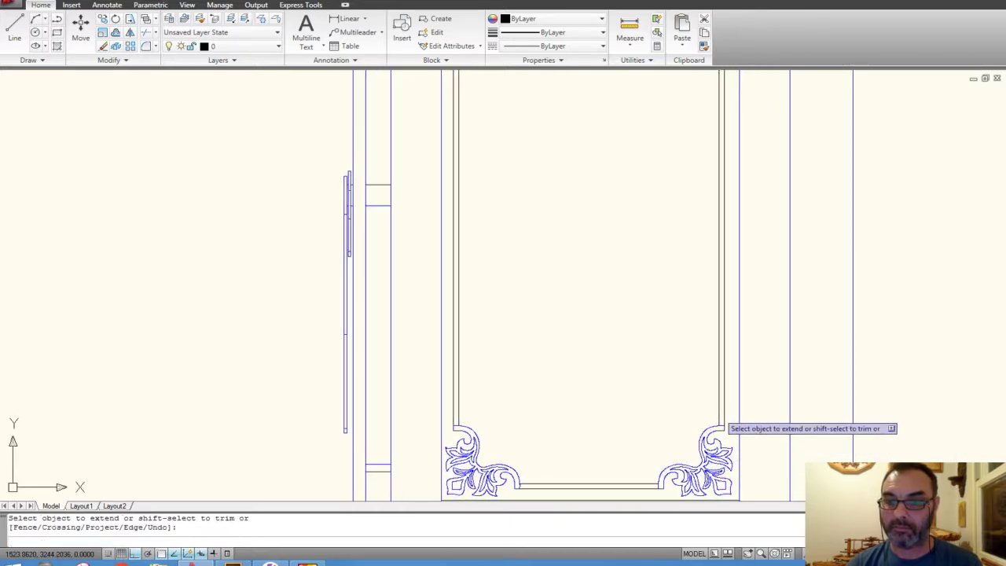
middle_drag(667, 382, 662, 420)
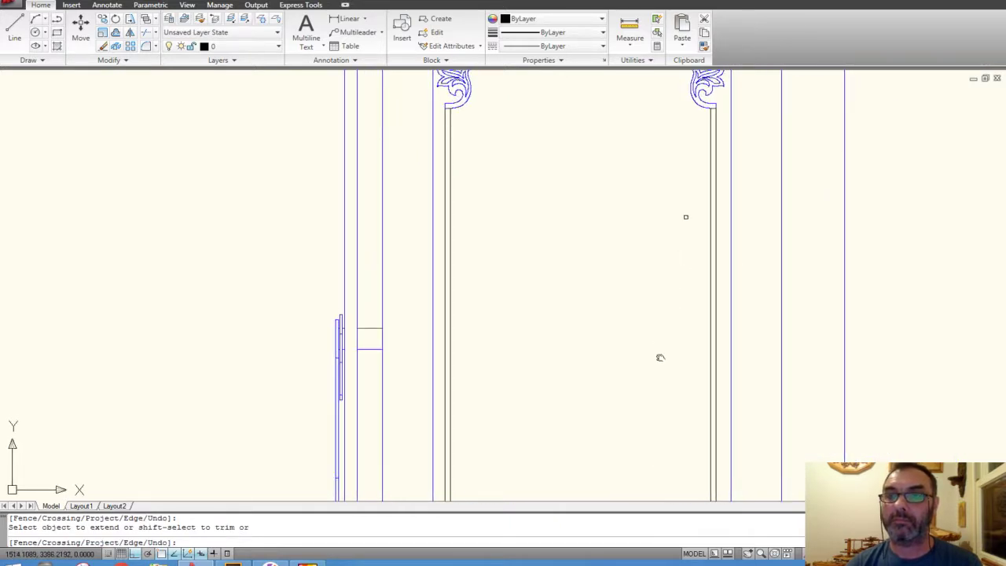
scroll(672, 260, up, 2)
scroll(680, 248, up, 5)
scroll(681, 246, up, 2)
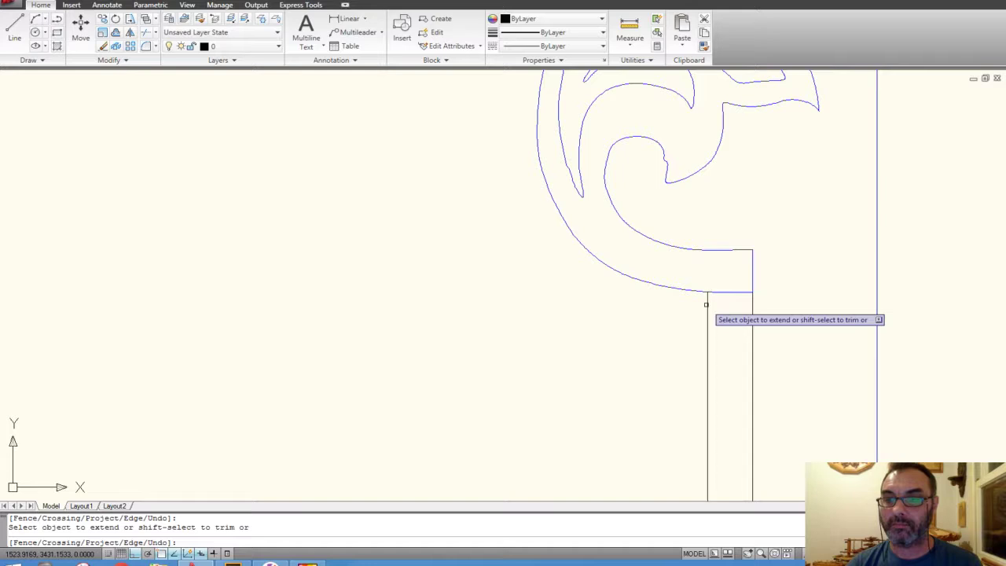
key(Escape)
key(Escape)
text(tr)
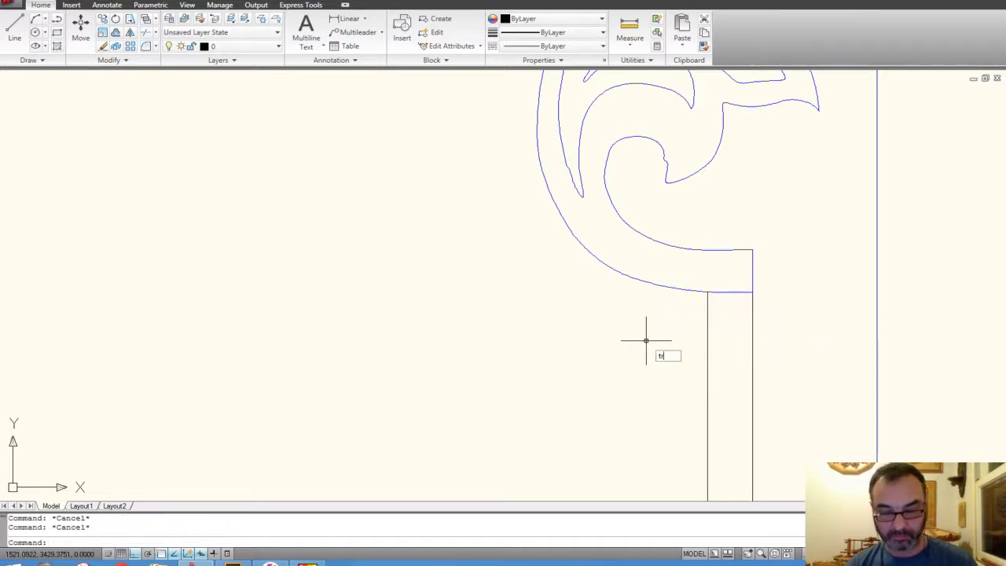
key(Return)
key(Return)
click(734, 292)
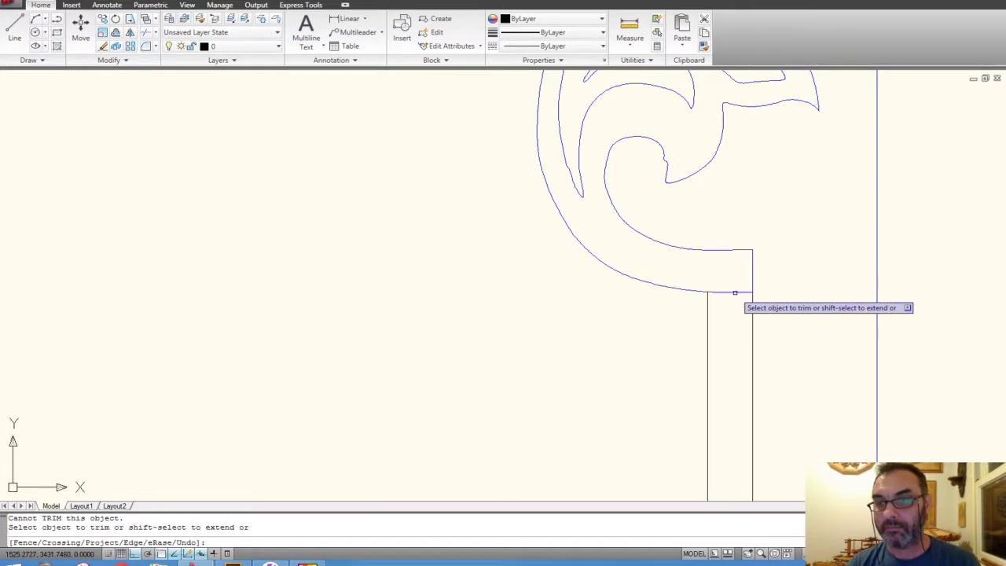
scroll(734, 292, up, 1)
scroll(733, 290, up, 3)
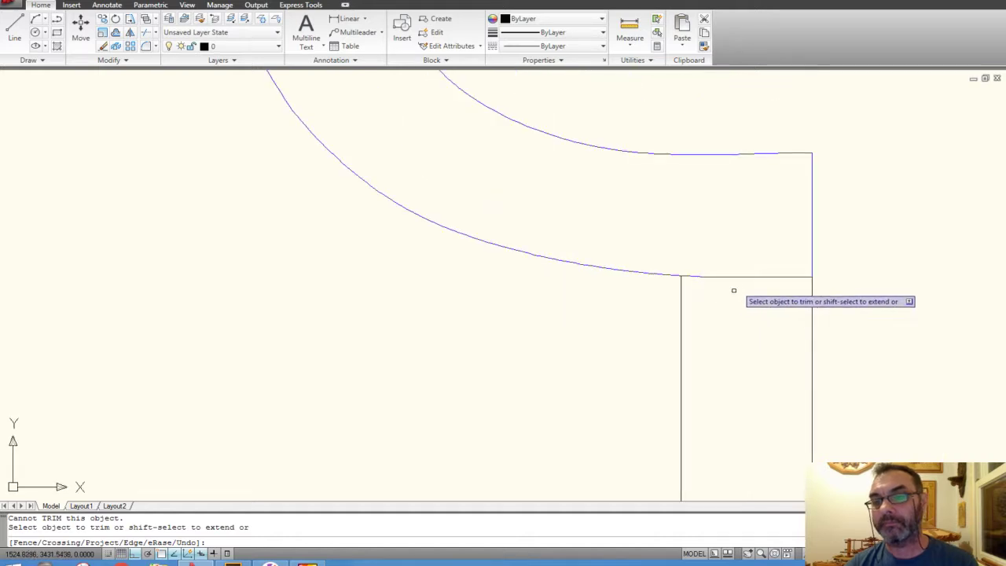
key(Escape)
click(730, 274)
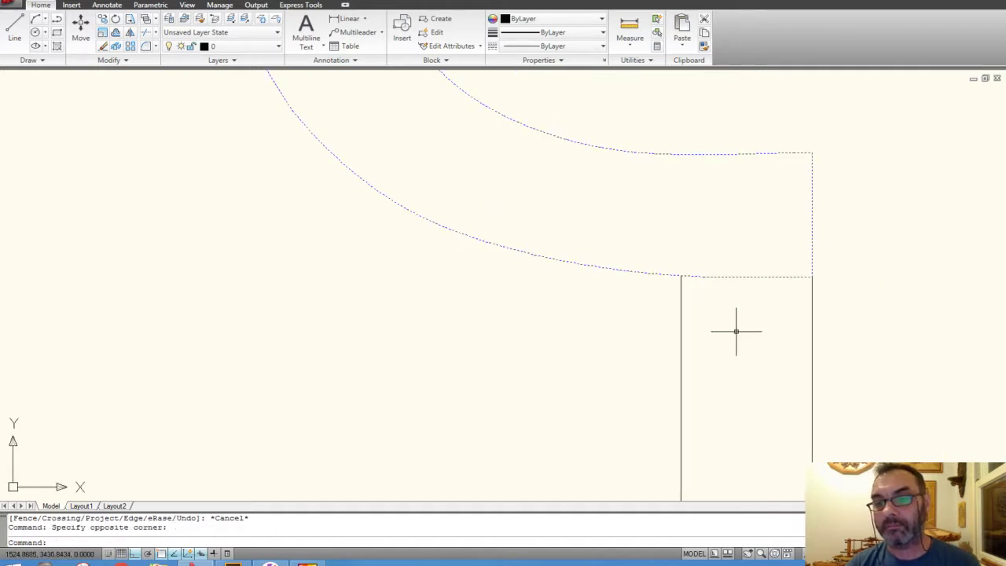
key(Escape)
scroll(737, 322, down, 3)
scroll(736, 318, up, 2)
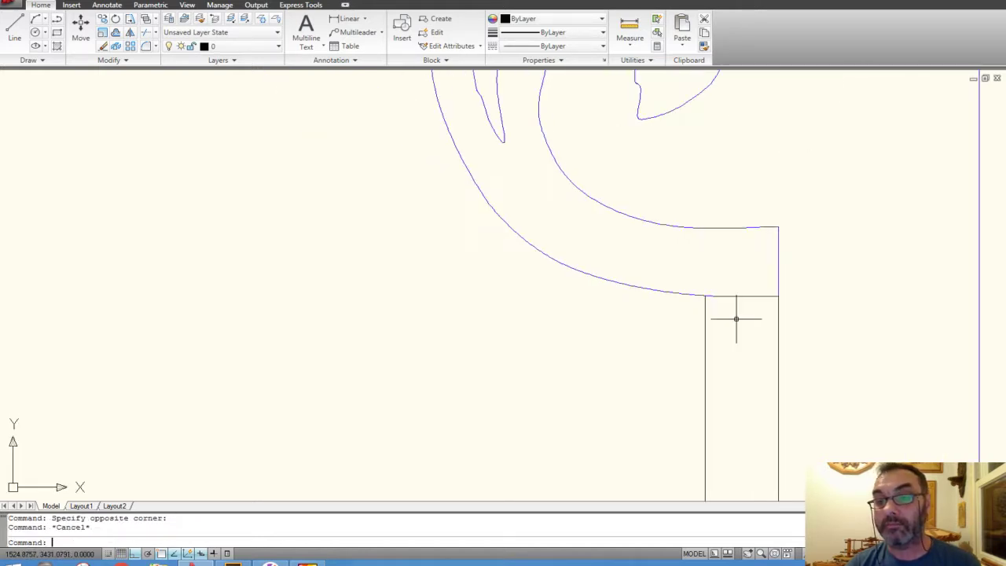
scroll(736, 318, down, 2)
scroll(606, 352, down, 2)
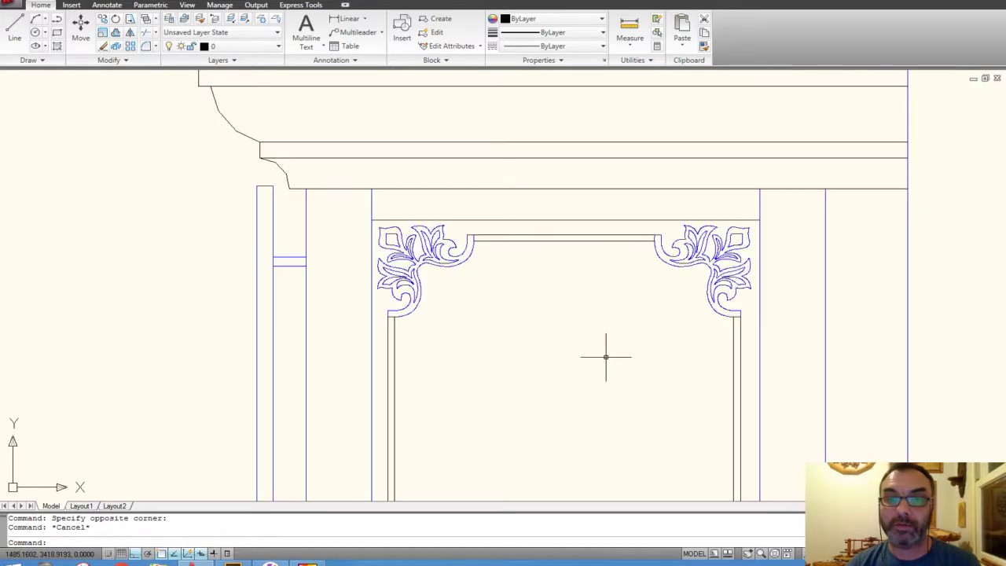
middle_drag(606, 353, 613, 141)
scroll(599, 258, down, 2)
middle_drag(599, 259, 559, 245)
text(bh)
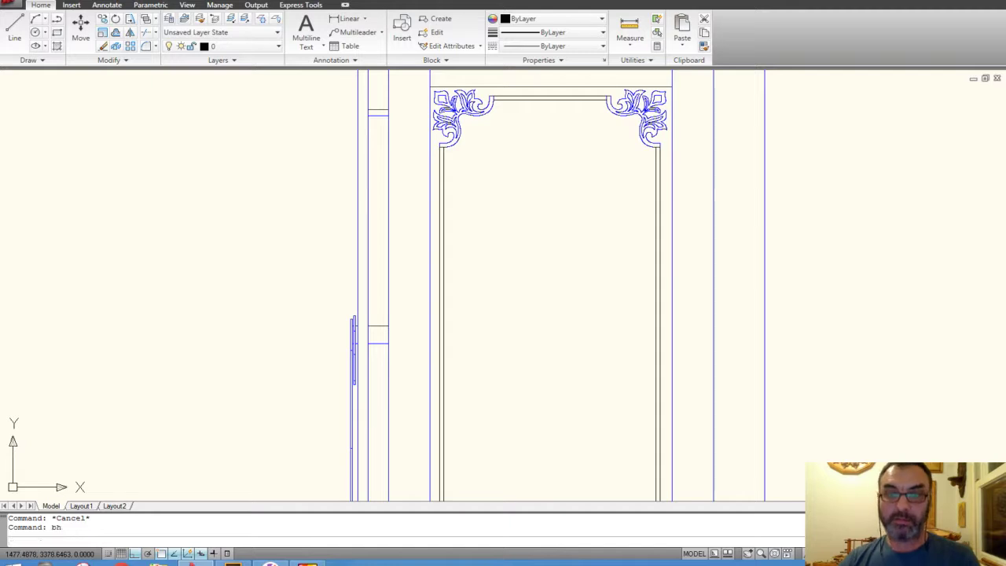
- Try a solid hatch inside the panel top, then cancel it, leaving the ornaments unfilled
key(Return)
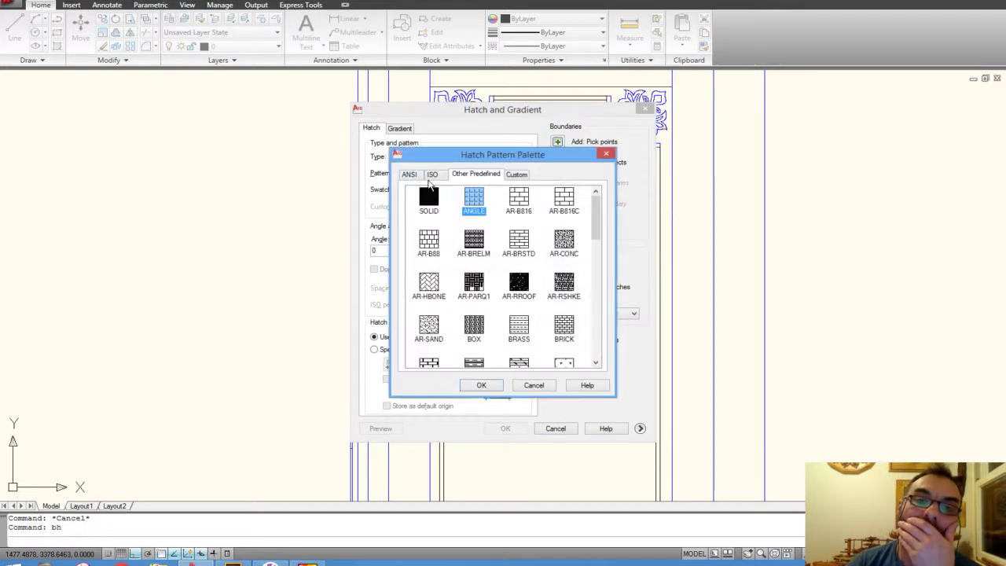
click(425, 198)
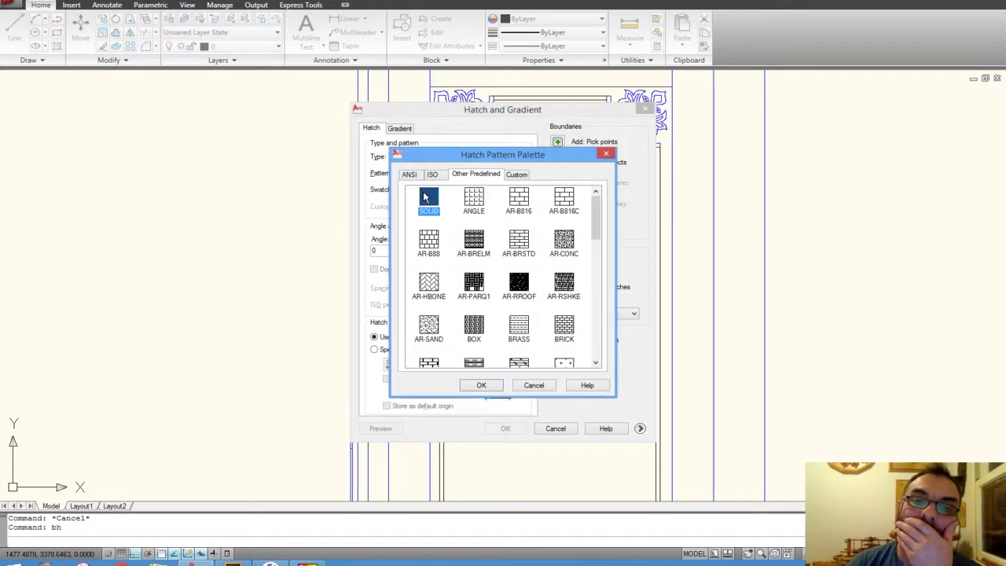
click(482, 385)
click(557, 142)
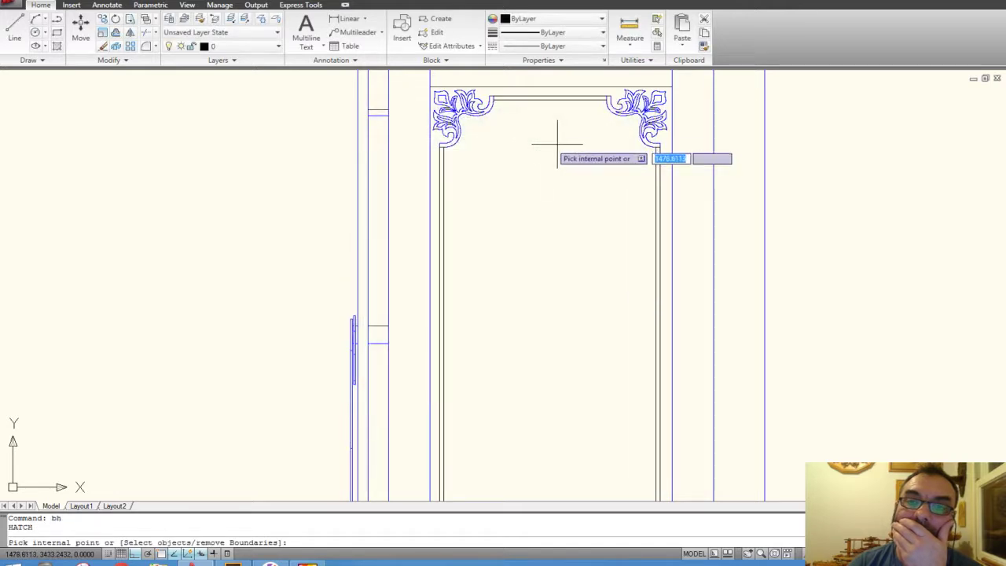
click(527, 96)
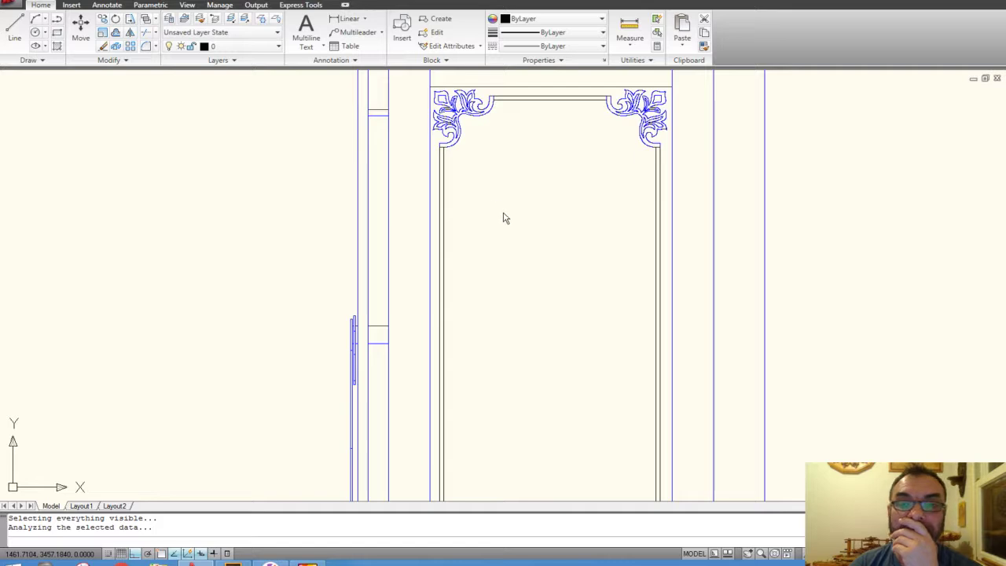
scroll(504, 217, down, 2)
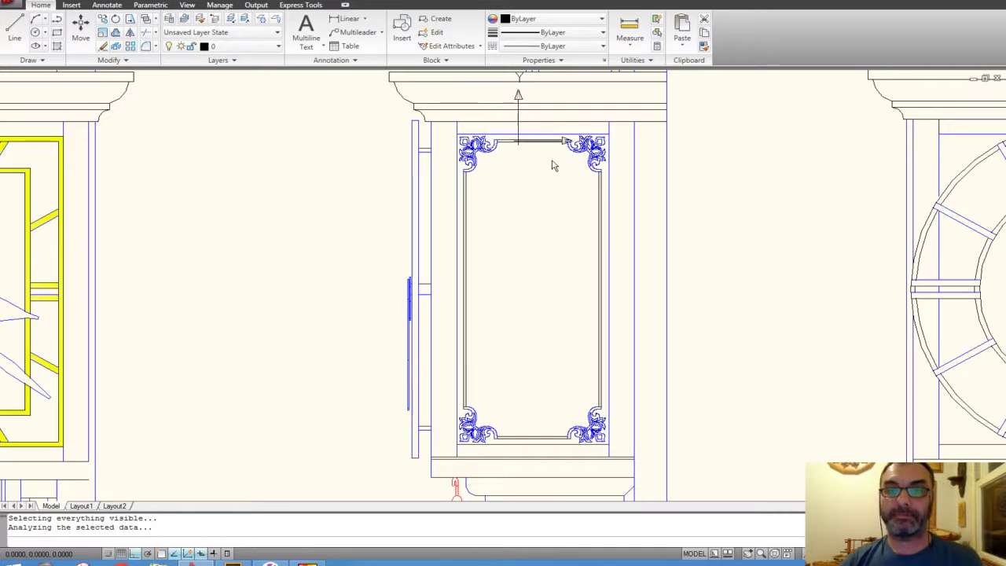
scroll(552, 165, up, 3)
scroll(551, 165, up, 2)
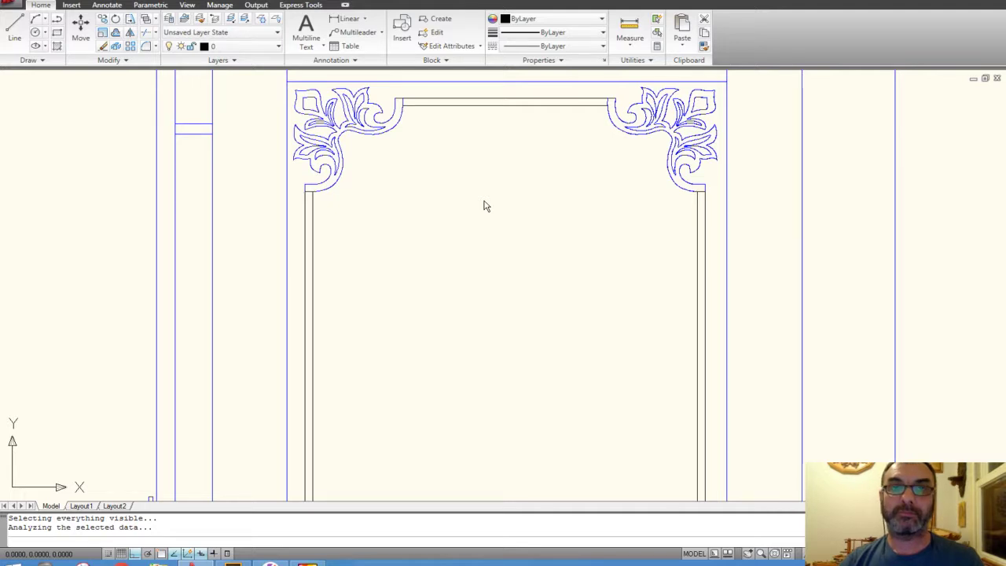
key(Escape)
key(Escape)
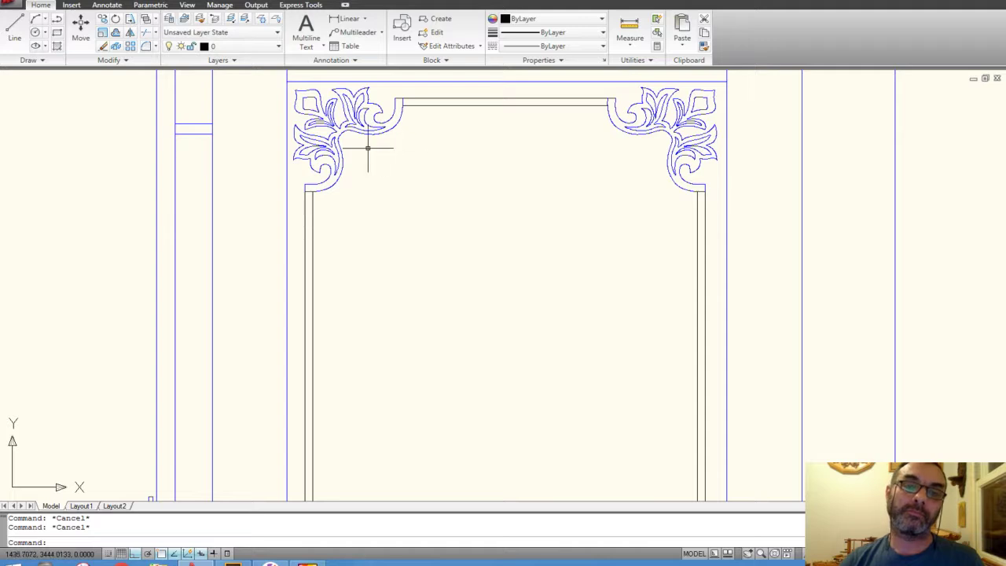
text(bh)
key(Return)
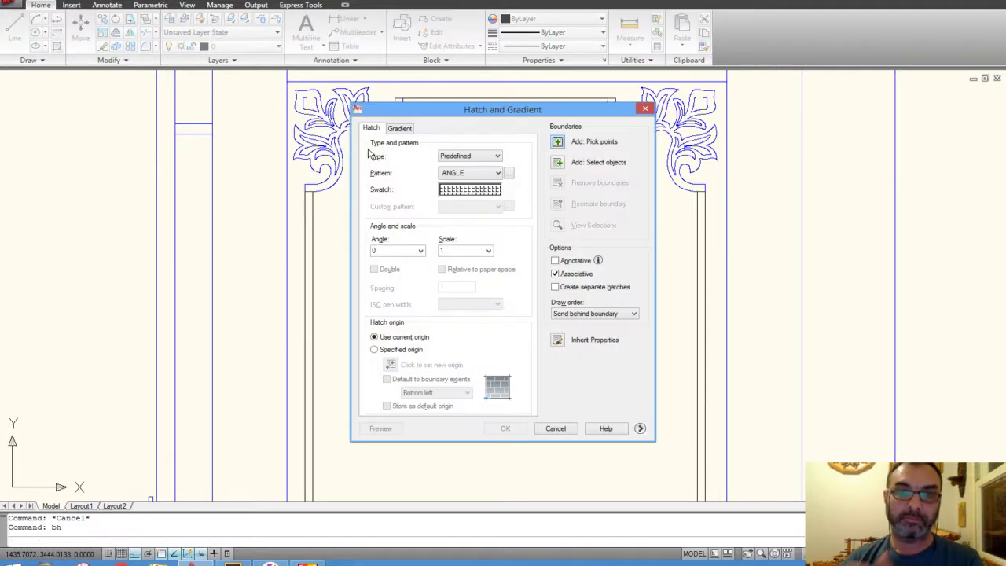
click(455, 196)
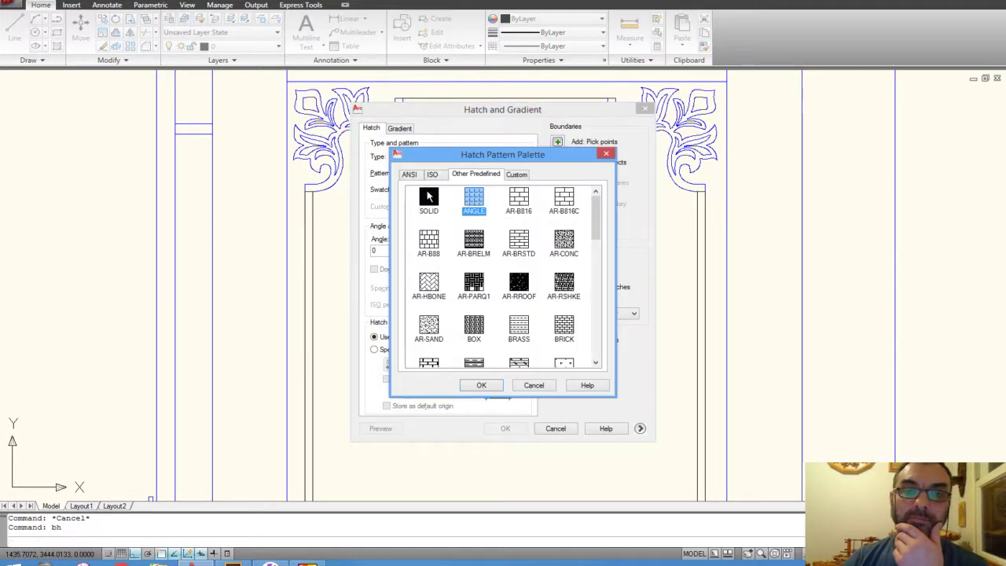
click(428, 195)
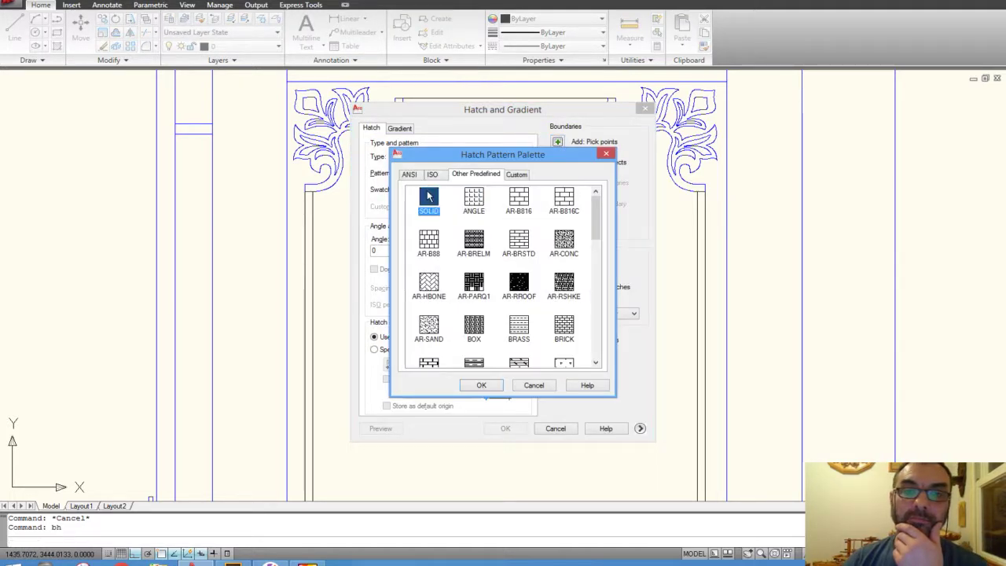
click(482, 385)
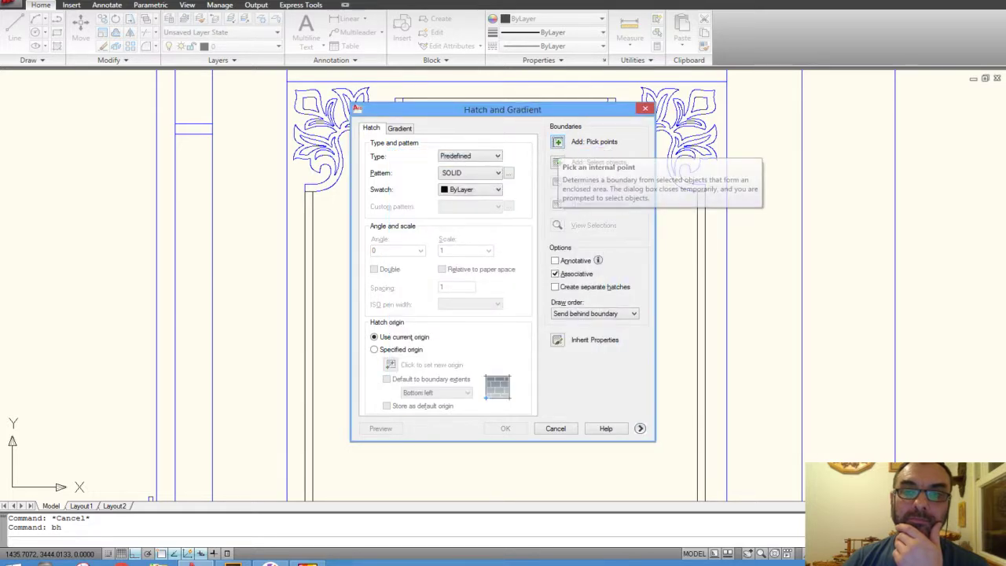
click(558, 143)
click(385, 150)
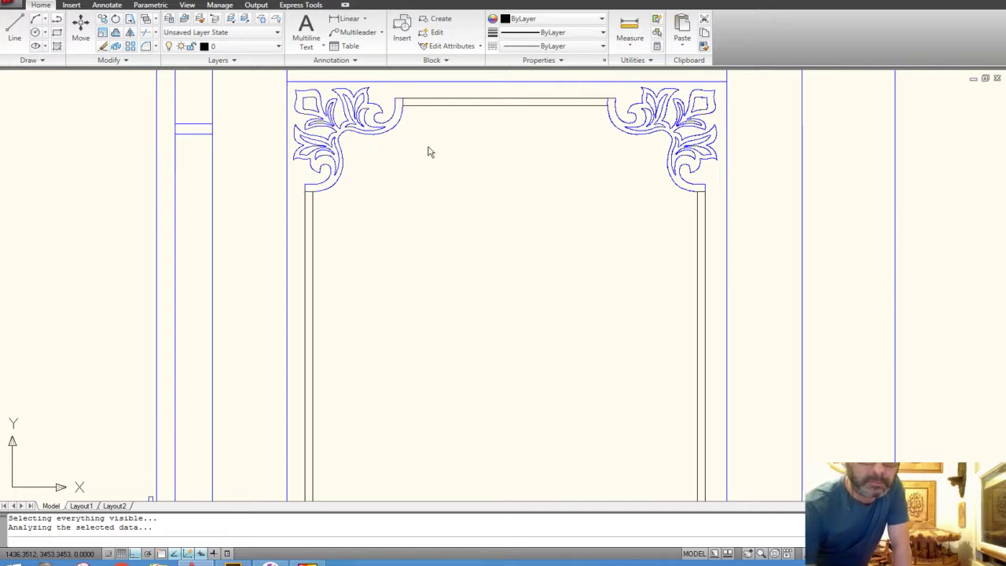
key(Escape)
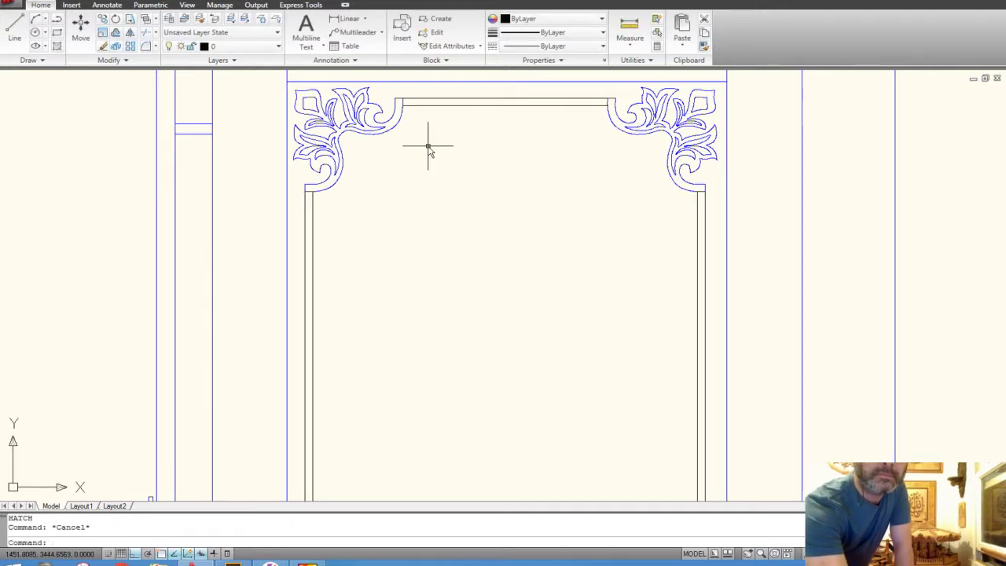
key(Escape)
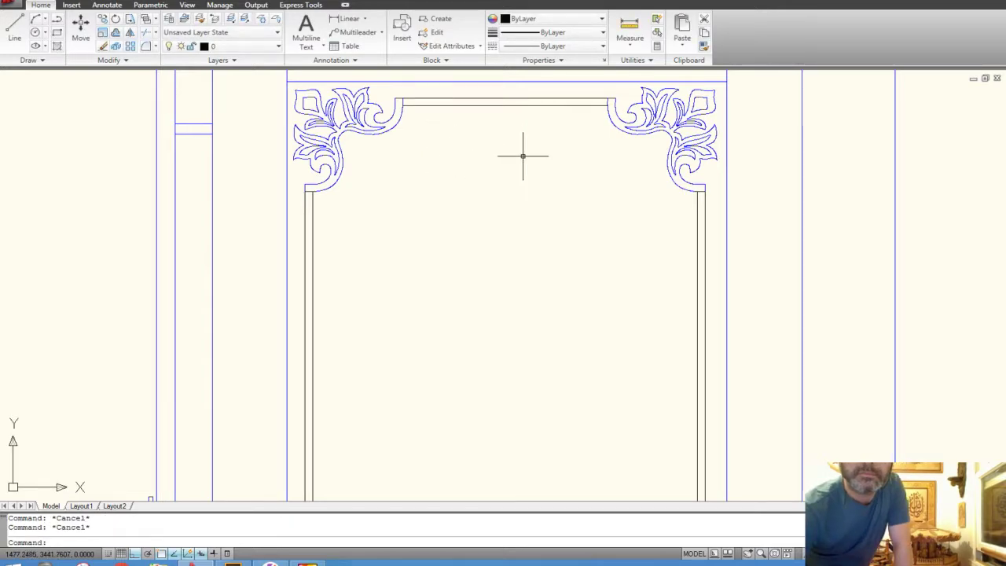
scroll(521, 161, down, 6)
scroll(521, 161, down, 1)
scroll(520, 161, down, 3)
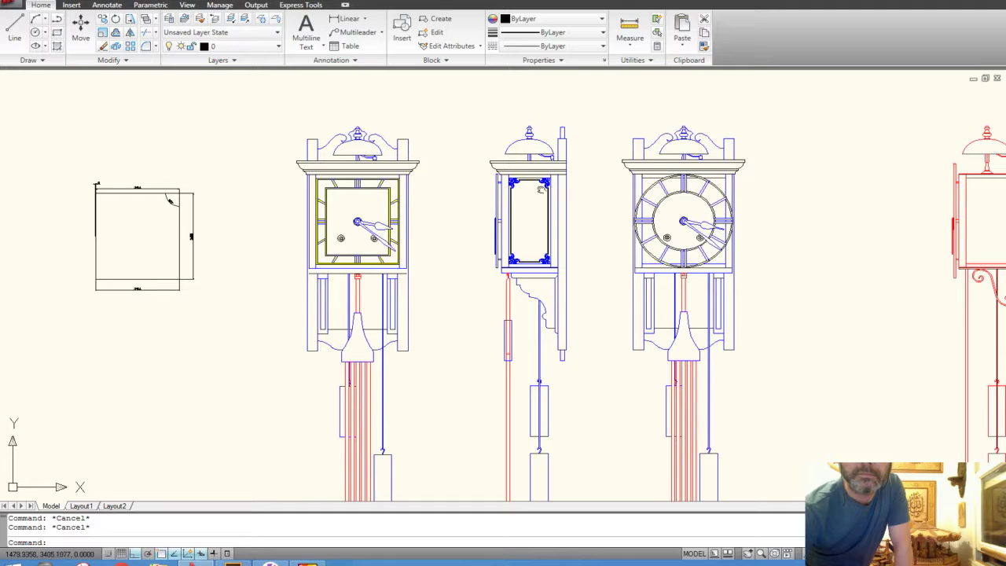
scroll(557, 148, up, 1)
scroll(557, 148, up, 3)
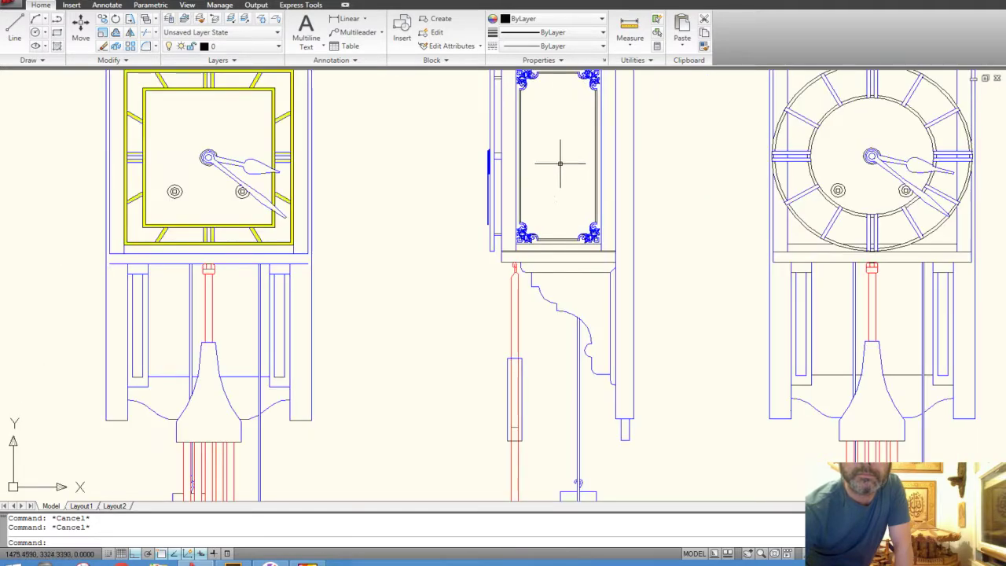
scroll(560, 163, up, 2)
scroll(557, 161, down, 5)
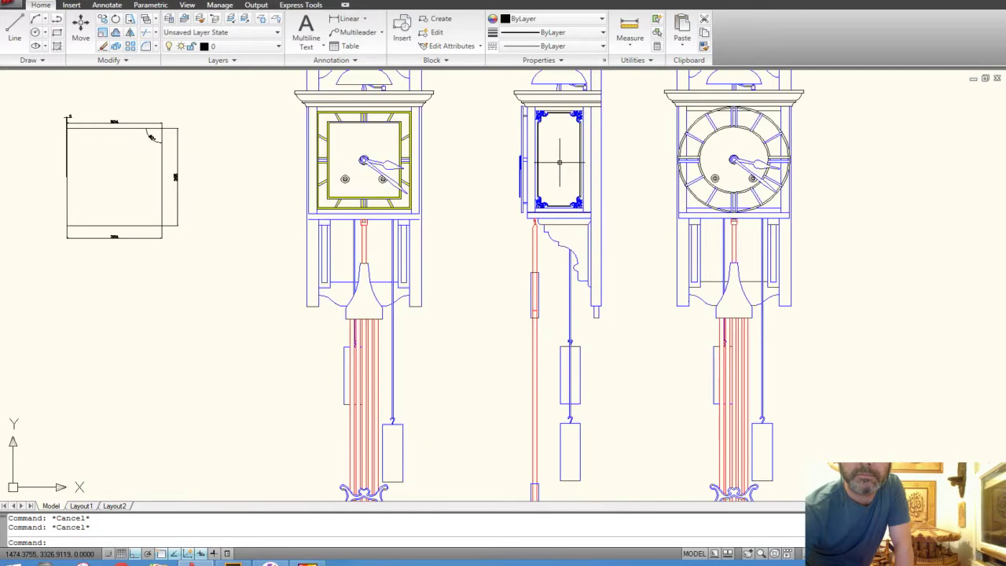
scroll(562, 169, up, 1)
scroll(561, 169, down, 1)
scroll(562, 185, up, 2)
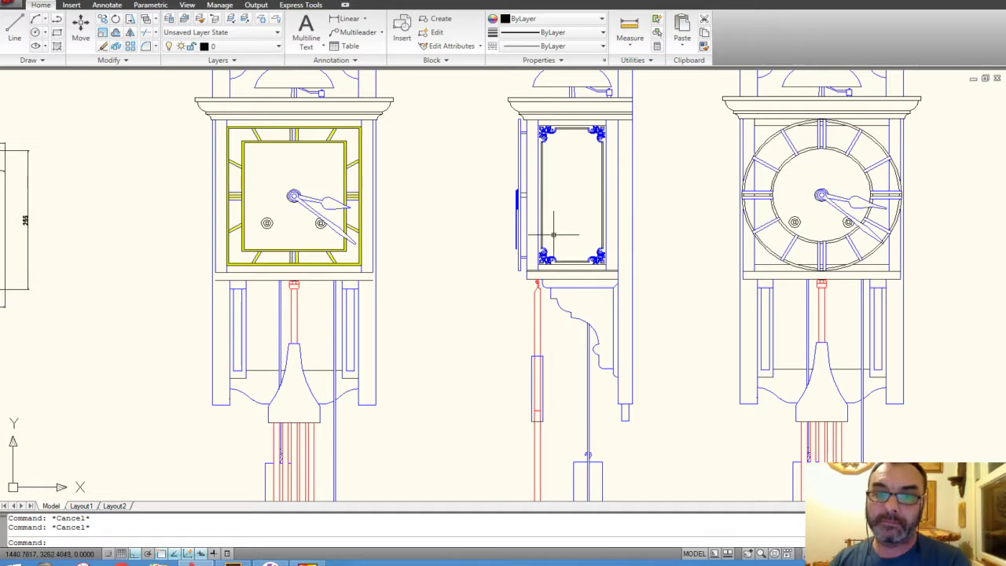
scroll(549, 234, up, 3)
scroll(572, 242, down, 3)
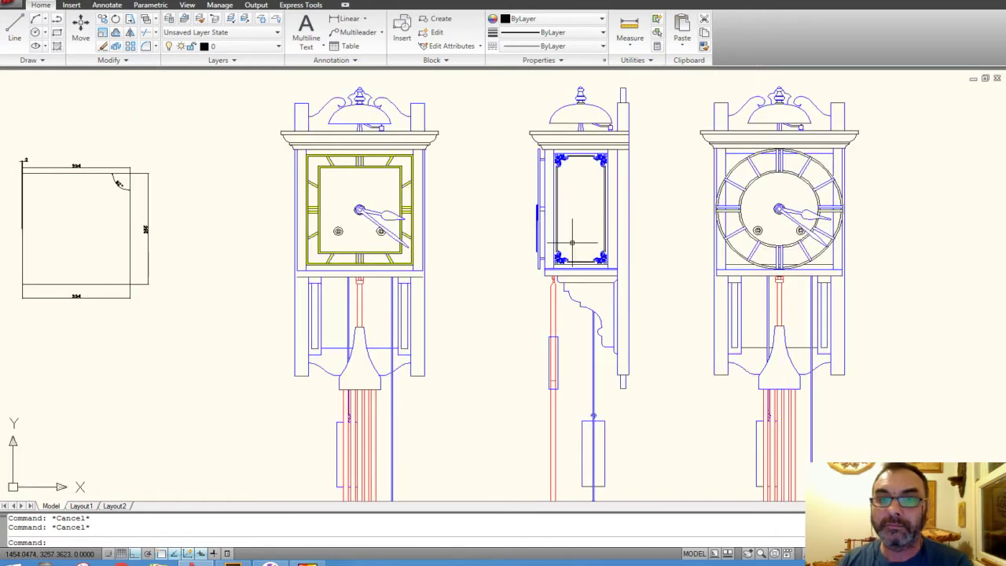
scroll(550, 208, down, 2)
middle_drag(544, 203, 489, 162)
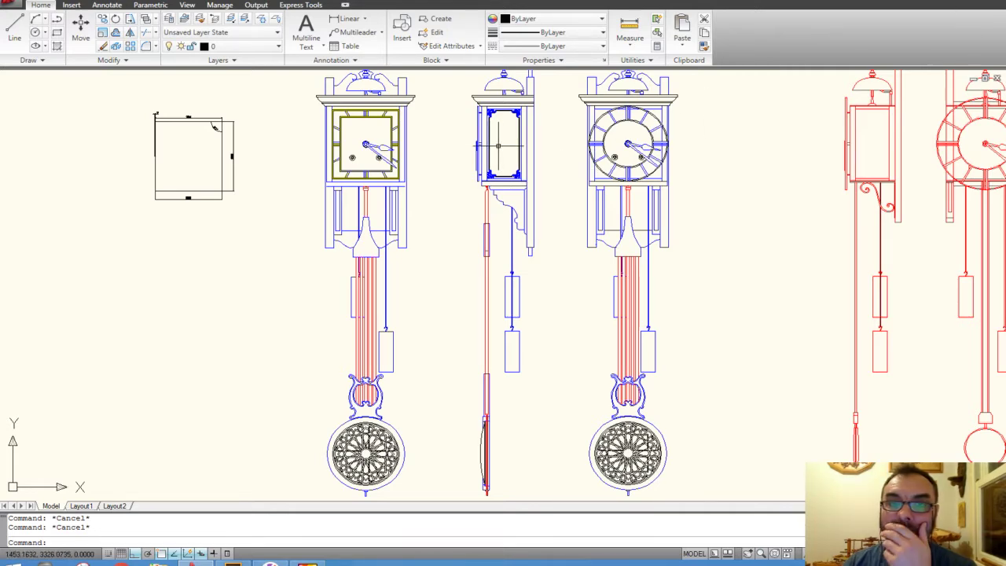
scroll(503, 146, up, 2)
scroll(507, 157, up, 2)
middle_drag(510, 172, 563, 192)
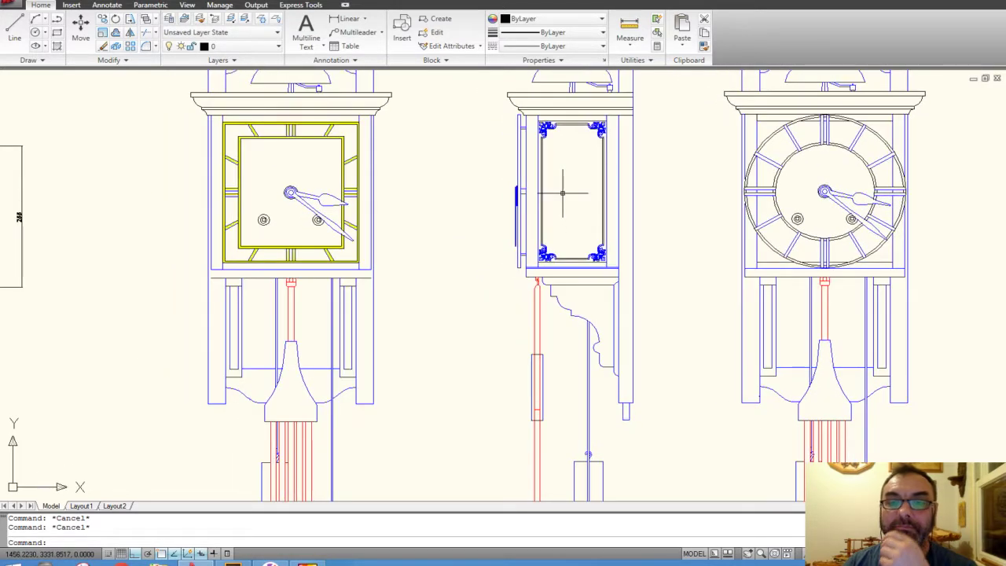
scroll(571, 187, up, 1)
scroll(570, 186, up, 2)
middle_drag(514, 267, 483, 300)
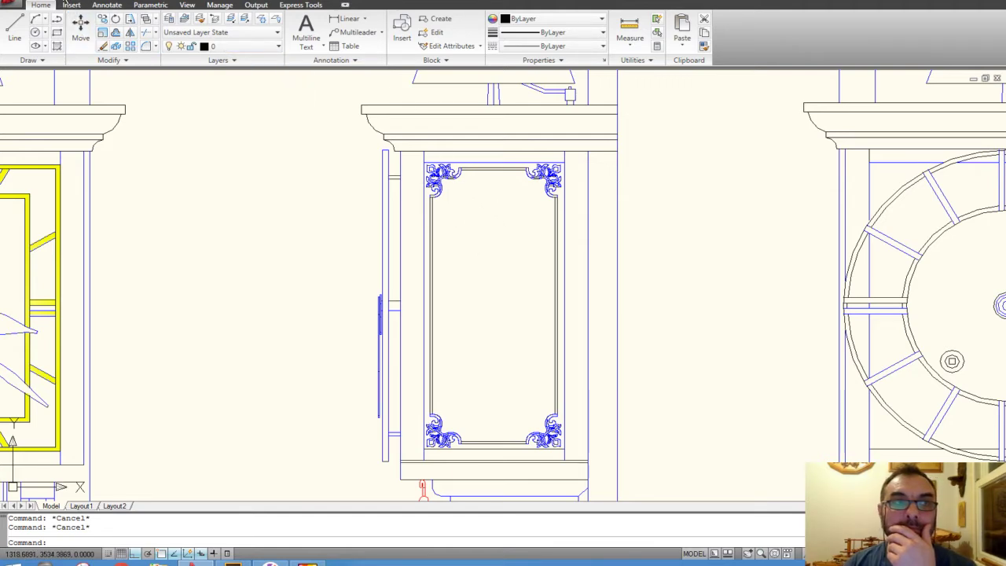
- Quick-save the clock drawing and close AutoCAD, answering Hayır to the save prompt
key(ctrl+s)
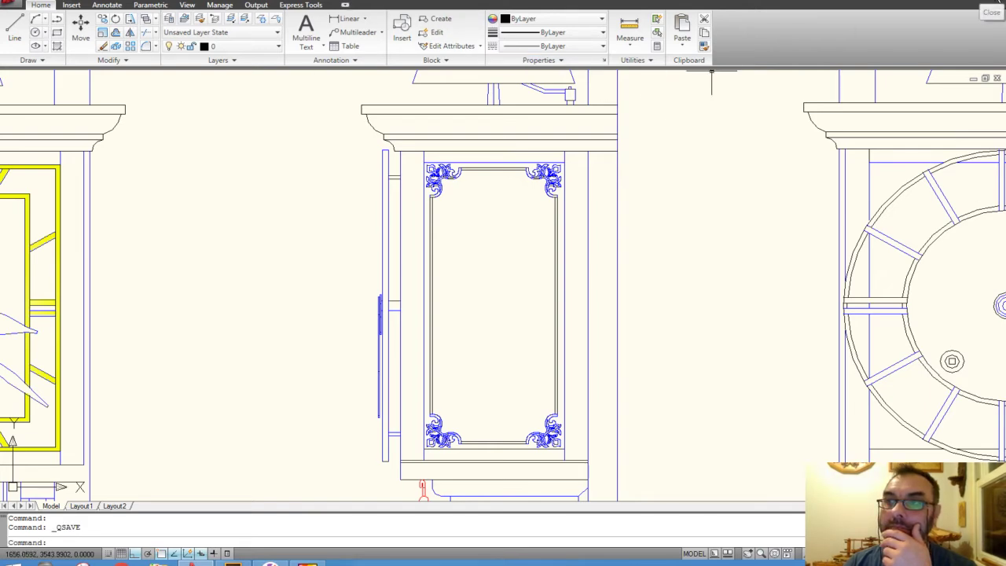
click(991, 7)
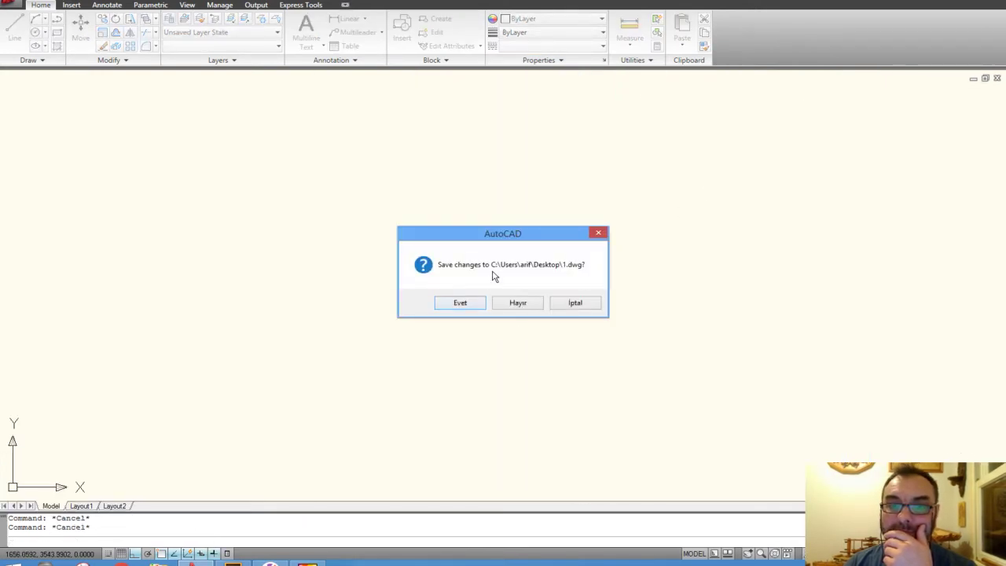
click(514, 305)
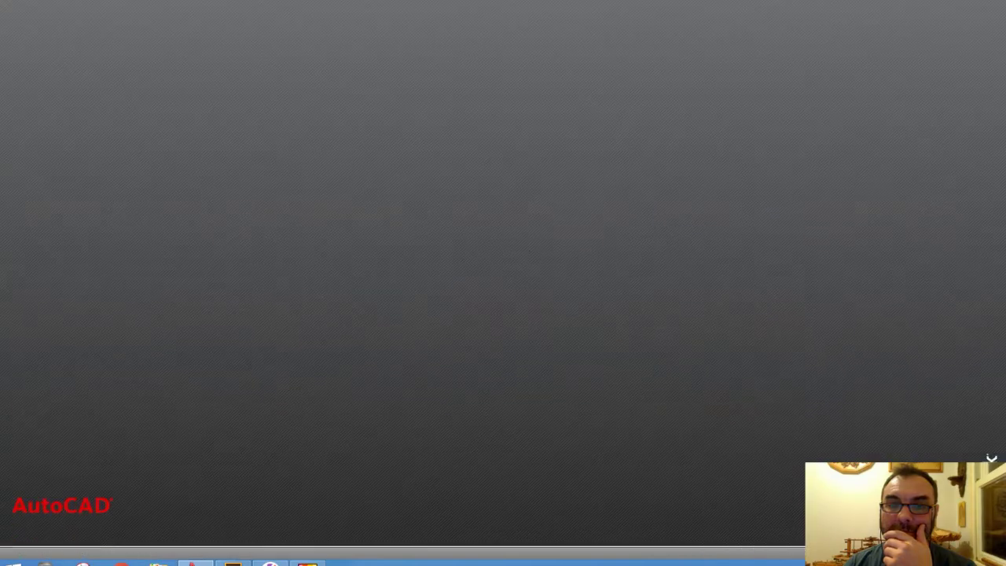